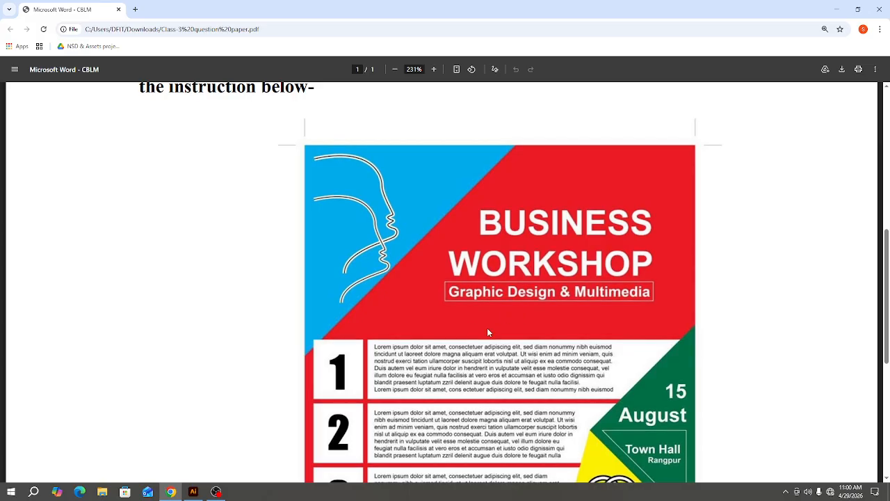
# Examine the sample flyer's layout, shapes, colours and text in the question paper PDF.
pyautogui.scroll(-1, 487, 327)
pyautogui.scroll(-1, 500, 327)
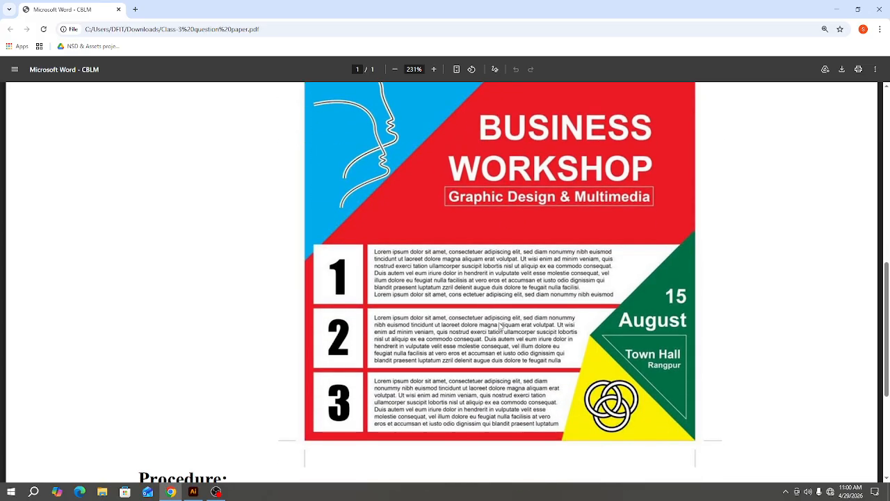
pyautogui.scroll(-1, 496, 334)
pyautogui.scroll(4, 493, 342)
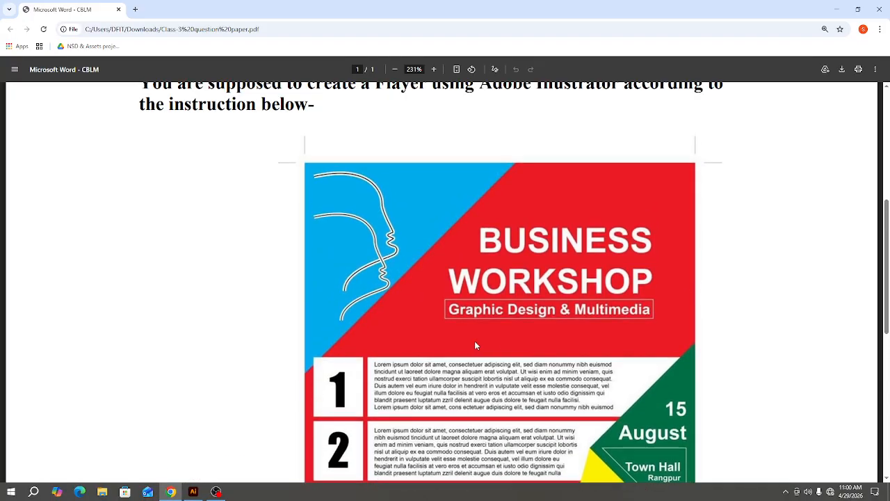
pyautogui.scroll(-1, 455, 265)
pyautogui.scroll(-1, 454, 267)
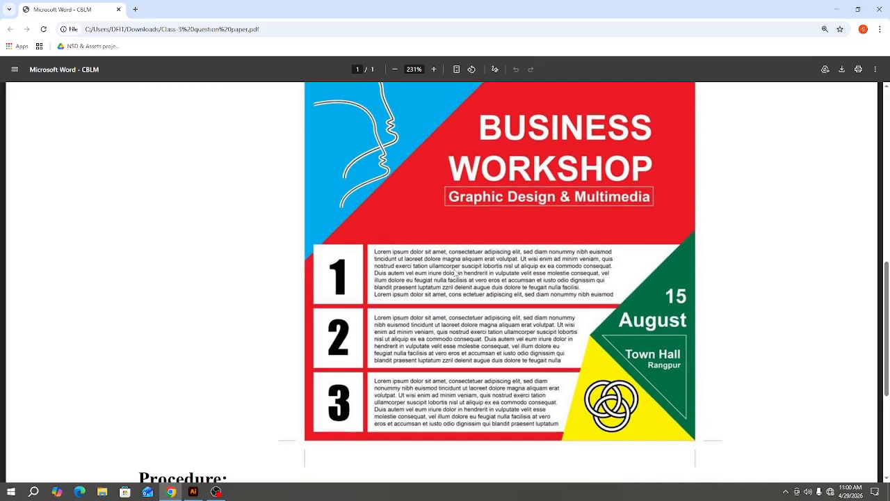
pyautogui.scroll(-1, 455, 272)
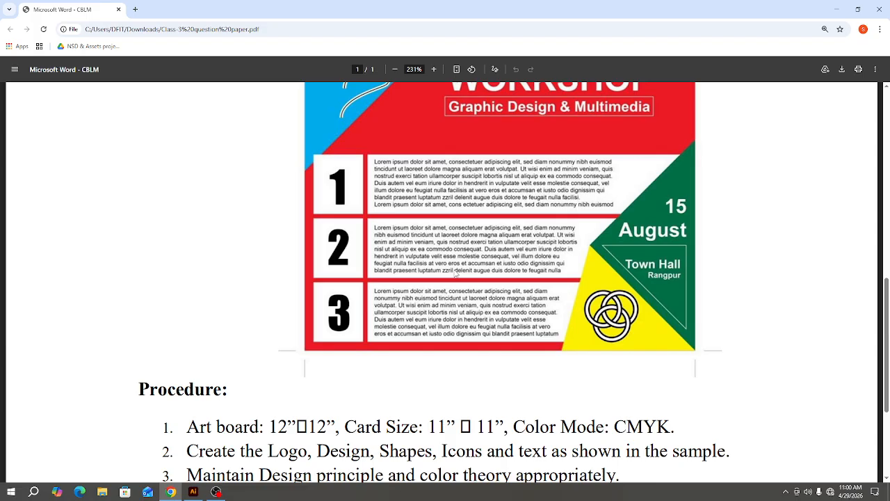
# Read the Procedure list below the sample flyer for artboard size, card size, colour mode and output formats.
pyautogui.scroll(-2, 274, 262)
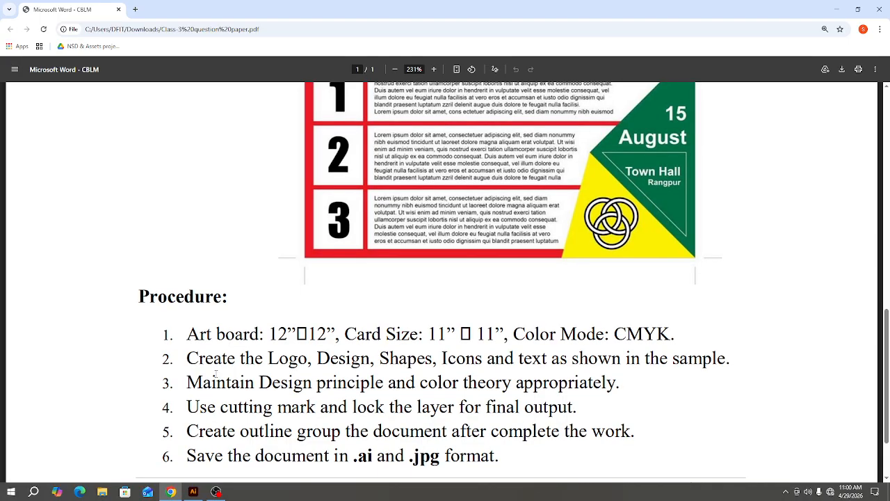
pyautogui.scroll(-1, 216, 374)
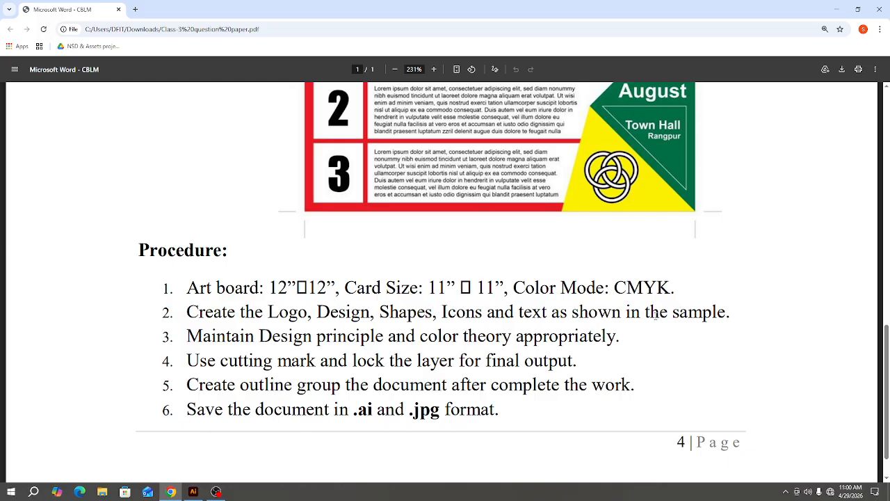
pyautogui.scroll(1, 478, 367)
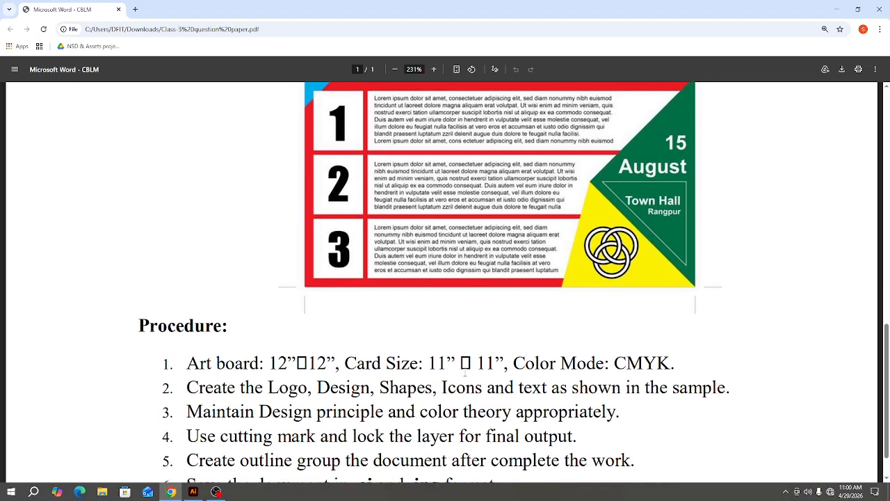
pyautogui.scroll(-1, 261, 369)
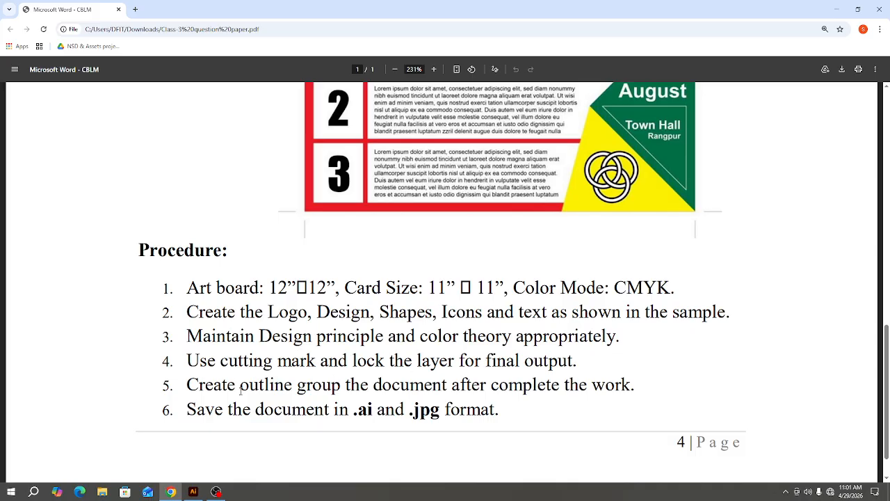
pyautogui.moveTo(188, 385); pyautogui.dragTo(582, 389)
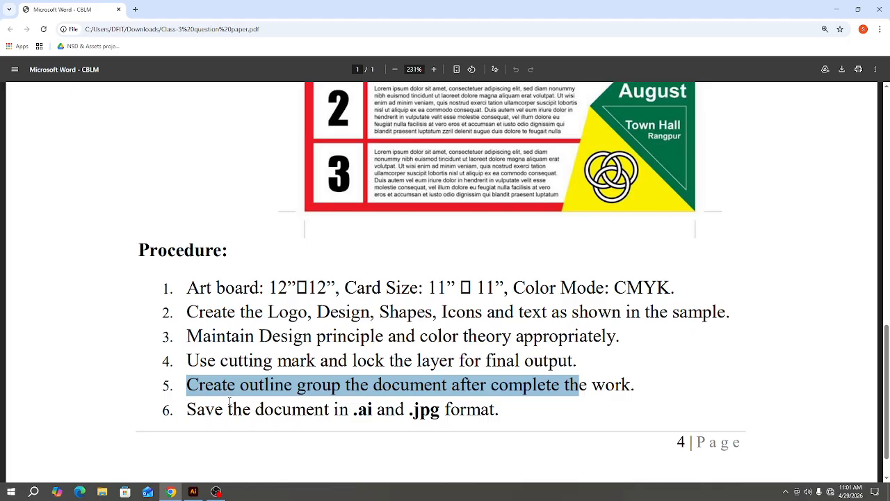
pyautogui.moveTo(338, 409); pyautogui.dragTo(505, 414)
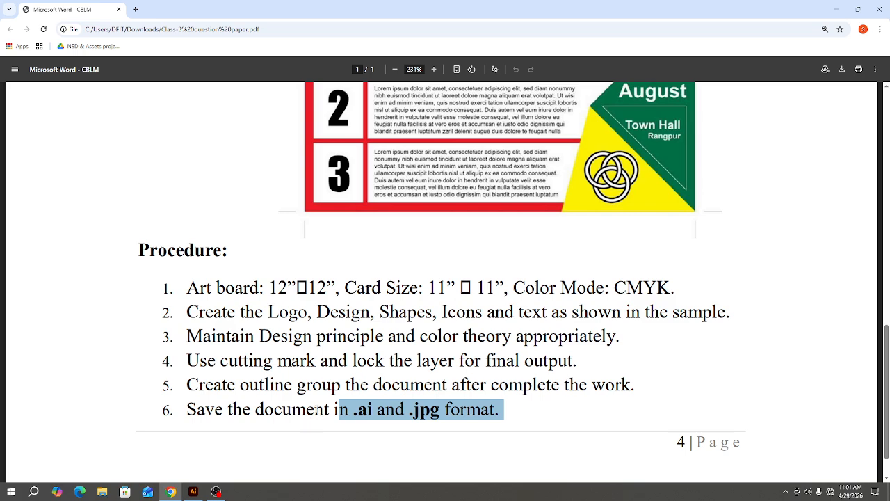
pyautogui.scroll(2, 345, 319)
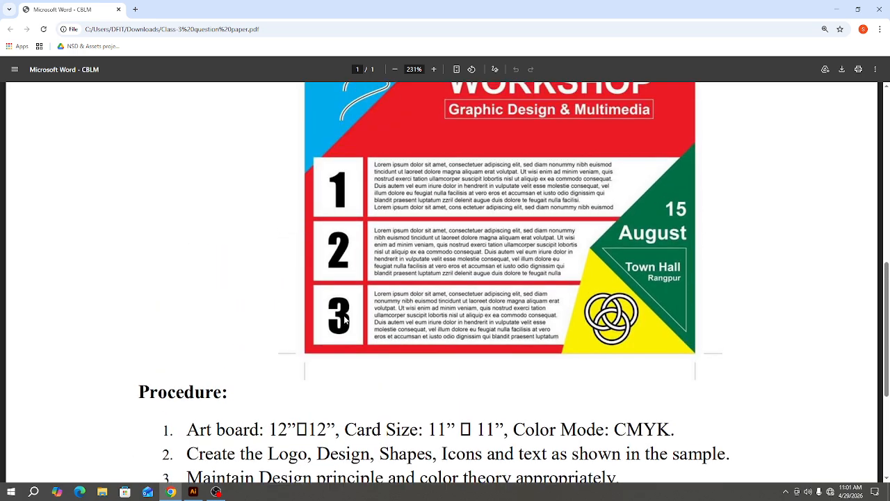
pyautogui.scroll(1, 345, 319)
# Switch to Illustrator and create a new document 12 in wide and 12 in high.
pyautogui.click(198, 494)
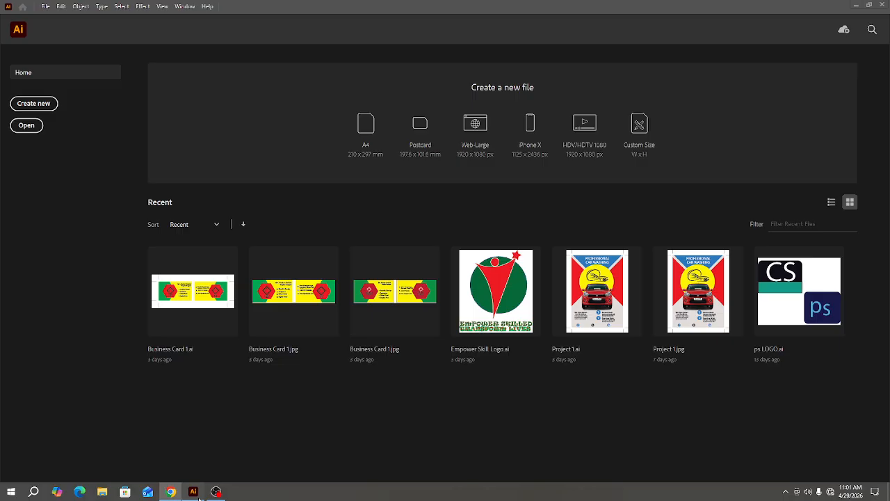
pyautogui.click(210, 495)
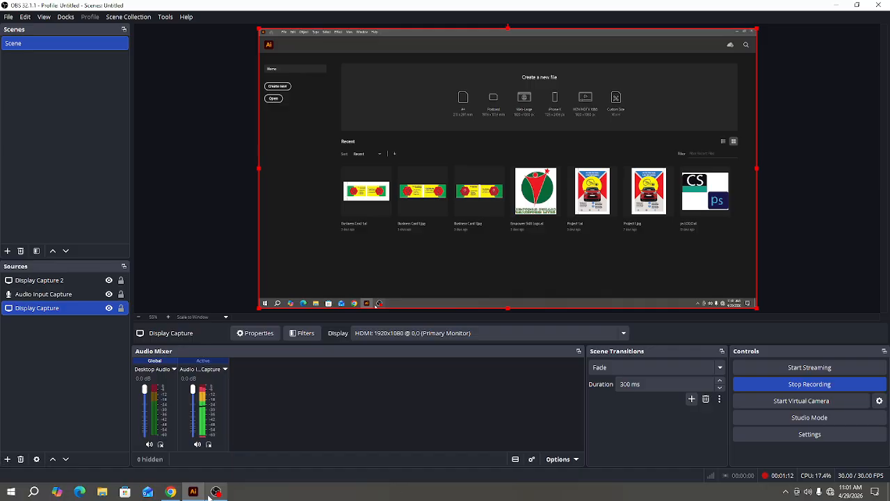
pyautogui.click(211, 495)
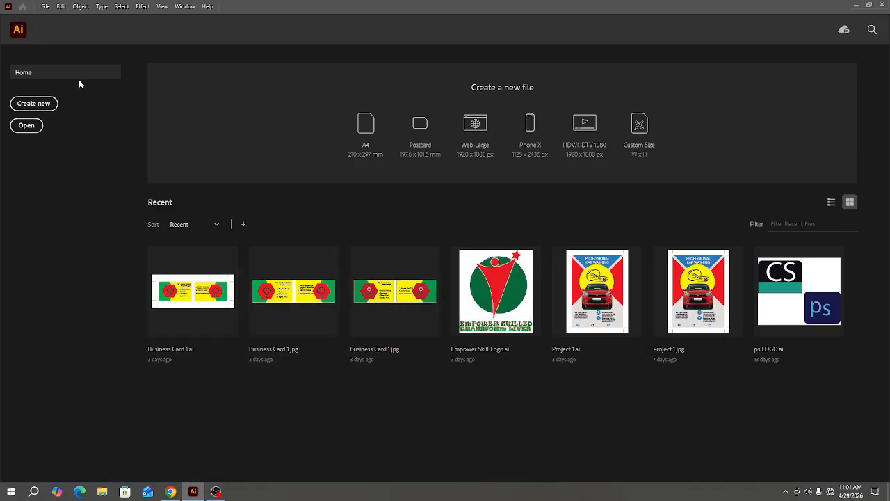
pyautogui.hotkey('ctrl', 'n')
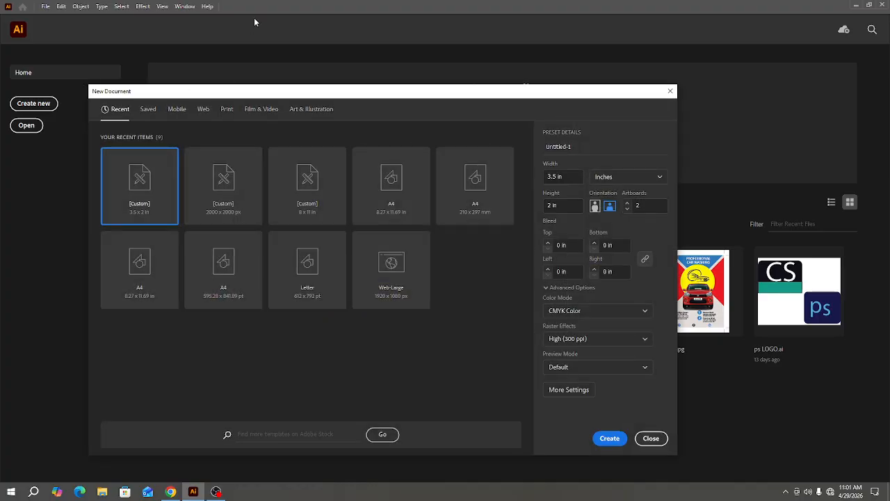
pyautogui.click(568, 177)
pyautogui.write('12')
pyautogui.press('Tab')
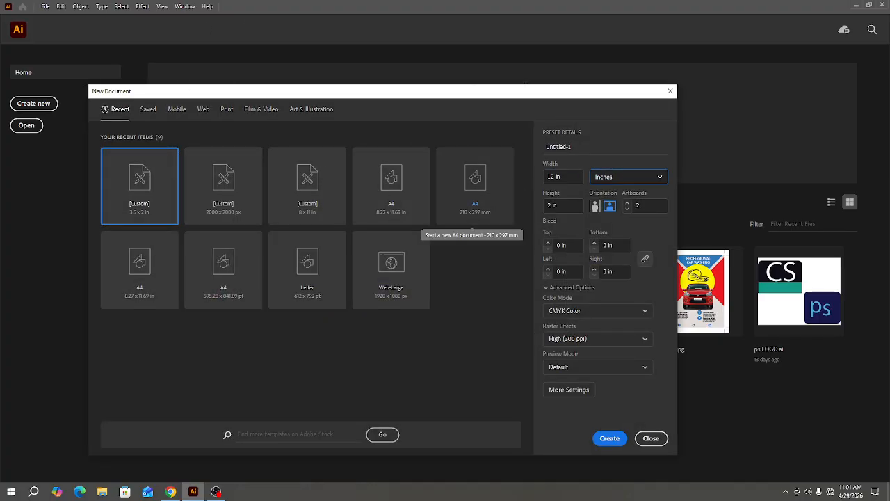
pyautogui.press('Tab')
pyautogui.write('12')
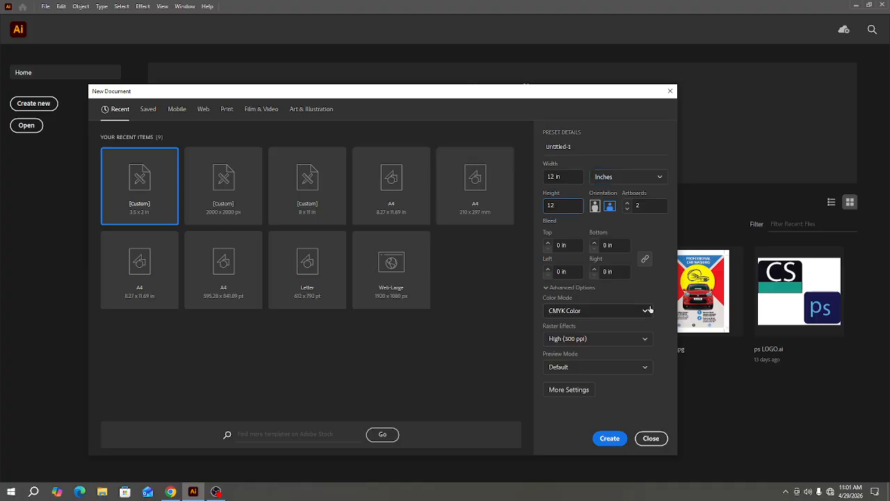
pyautogui.click(610, 439)
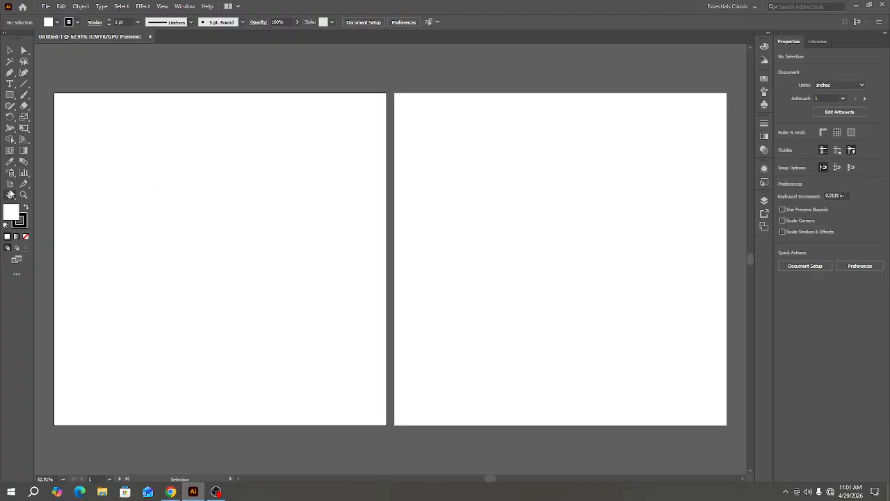
# Delete the second artboard from the document.
pyautogui.click(9, 188)
pyautogui.click(560, 136)
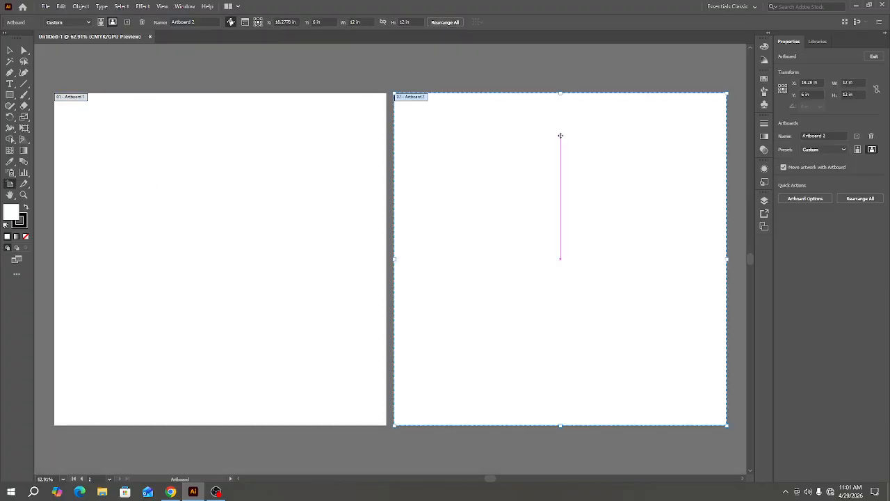
pyautogui.press('Delete')
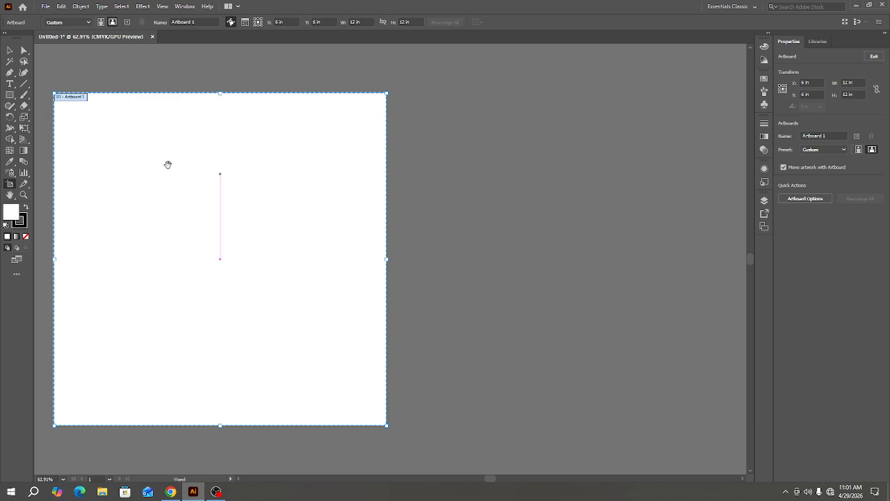
pyautogui.moveTo(167, 165); pyautogui.dragTo(333, 172)
pyautogui.press('v')
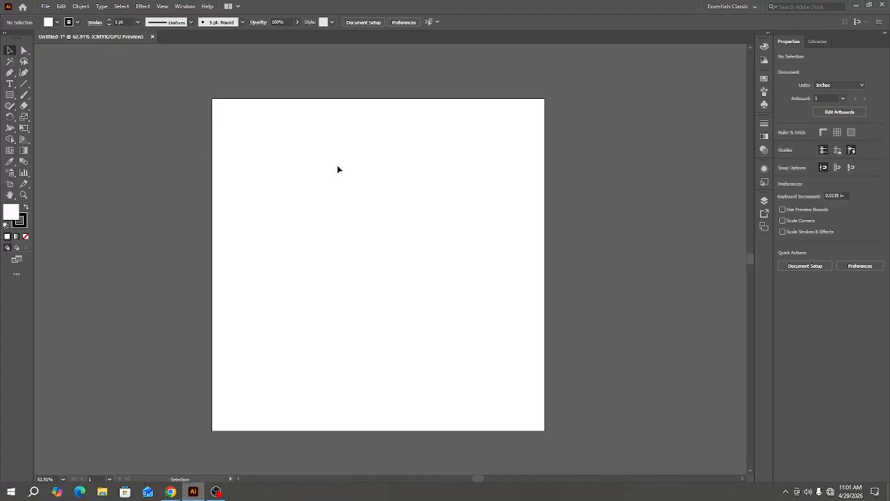
# Create an 11 × 11 in rectangle and centre it horizontally and vertically on the artboard.
pyautogui.click(10, 94)
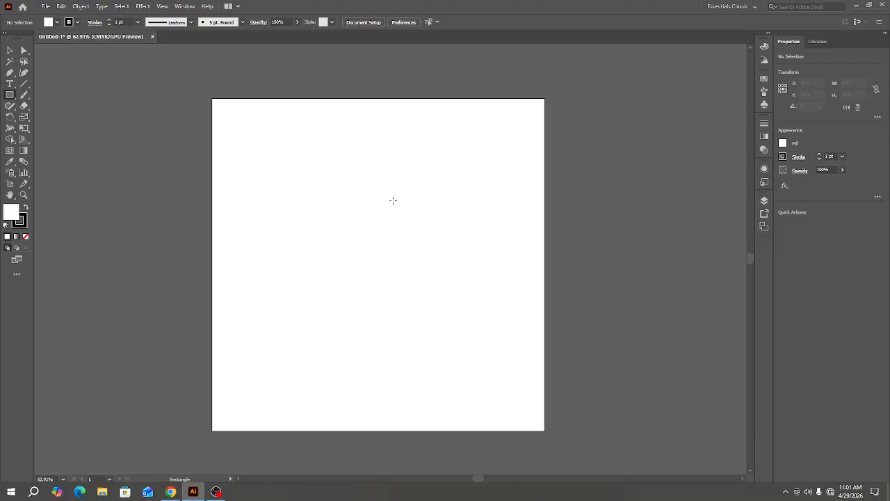
pyautogui.click(393, 201)
pyautogui.write('11')
pyautogui.press('Tab')
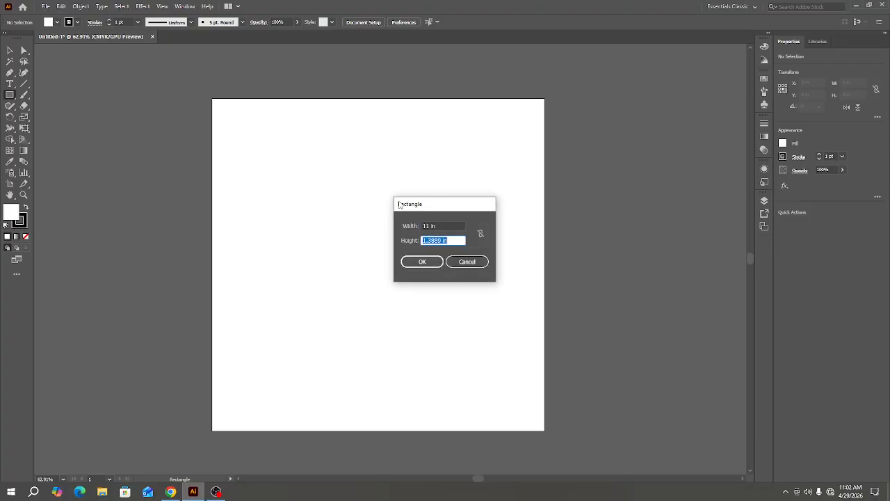
pyautogui.press('Tab')
pyautogui.hotkey('shift', 'Tab')
pyautogui.write('11')
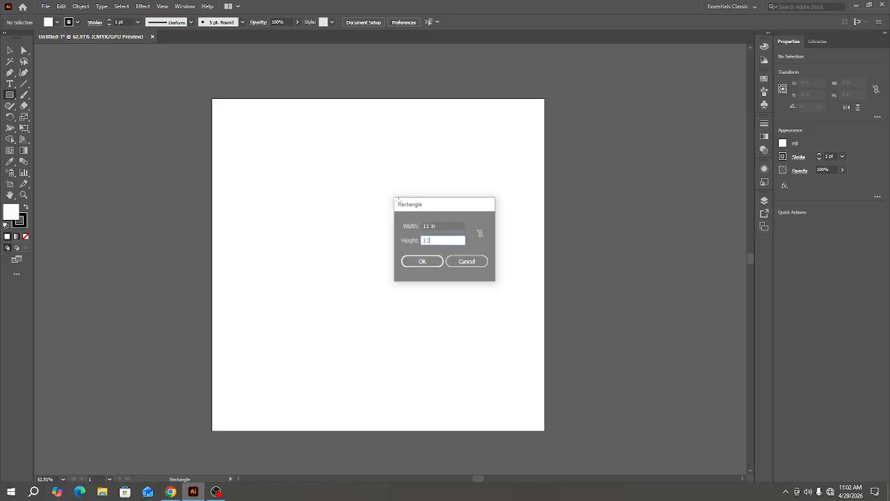
pyautogui.press('Return')
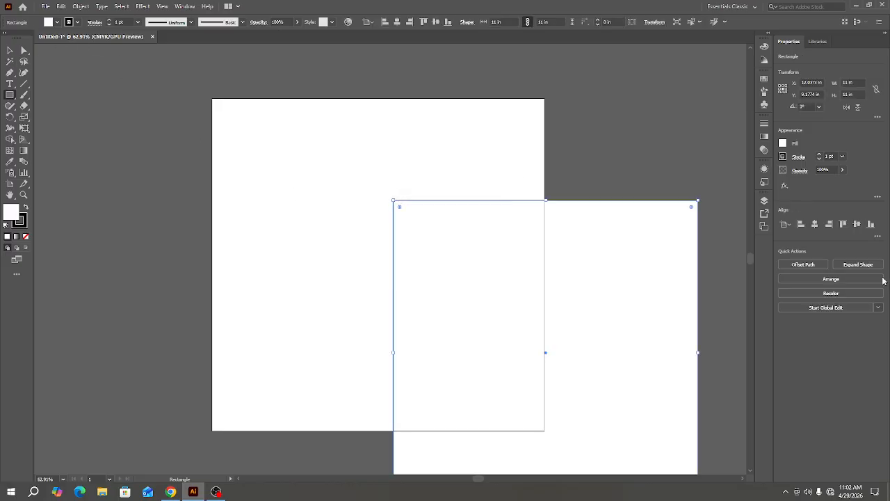
pyautogui.click(813, 226)
pyautogui.click(857, 223)
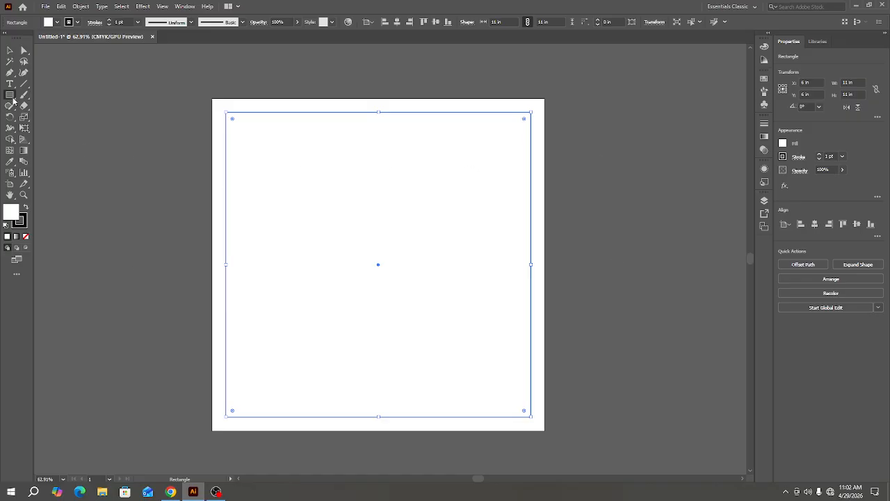
# Fill the 11 in square with red and set its stroke to none.
pyautogui.click(783, 144)
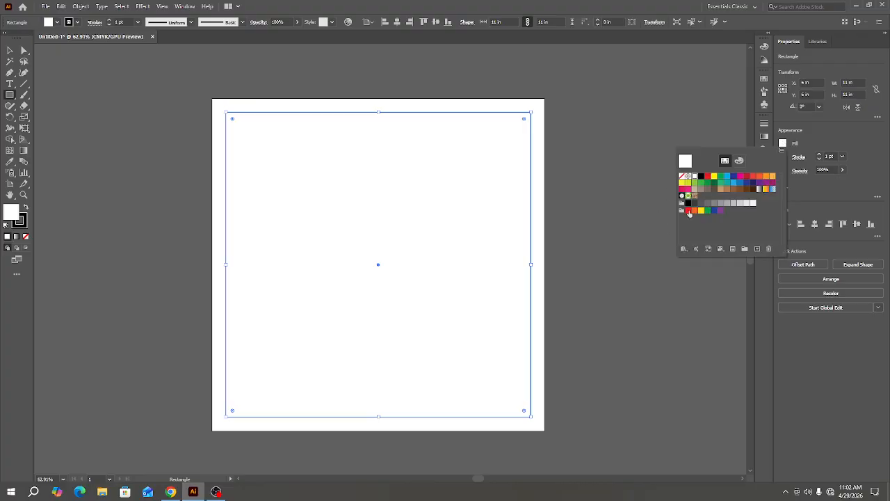
pyautogui.click(708, 176)
pyautogui.click(828, 144)
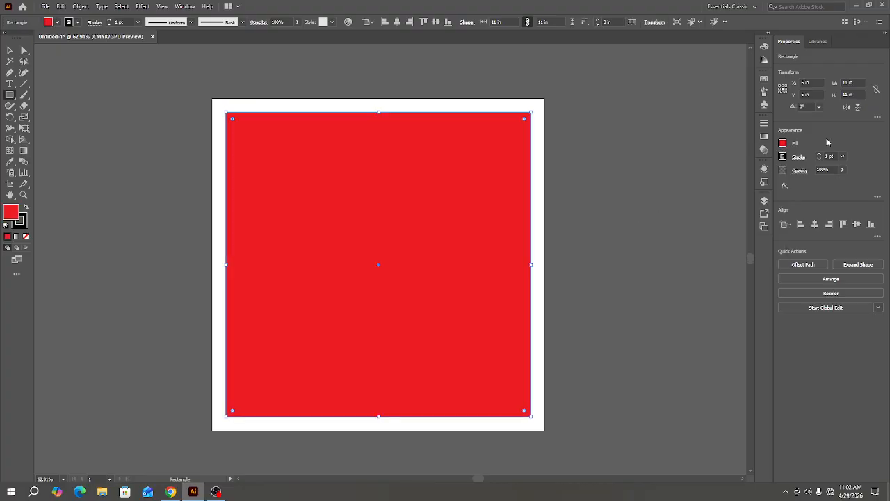
pyautogui.click(783, 156)
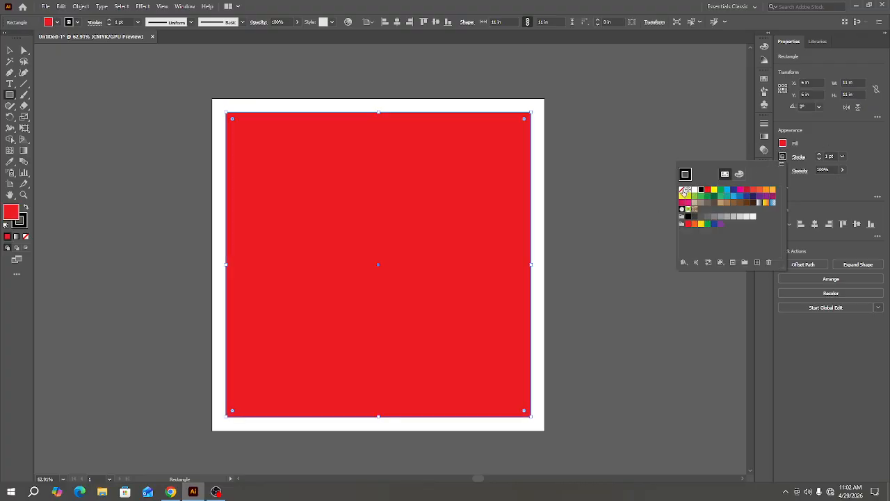
pyautogui.click(682, 190)
pyautogui.click(816, 142)
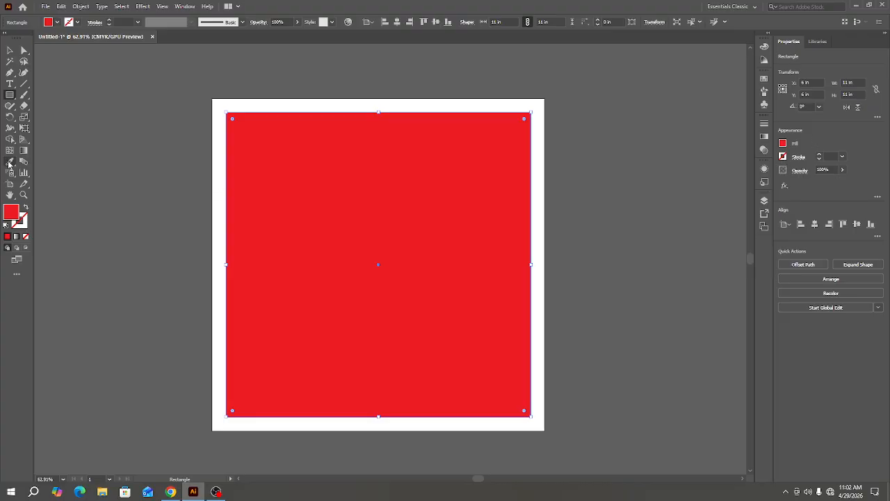
# Check the top of the sample flyer in Chrome, return to Illustrator and create a 5.5 × 5.5 in square over the red background.
pyautogui.click(171, 491)
pyautogui.scroll(2, 375, 299)
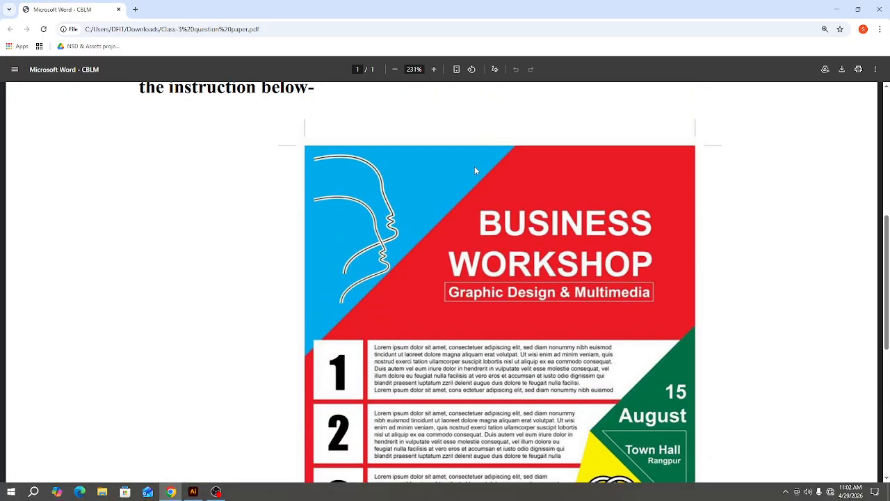
pyautogui.click(834, 8)
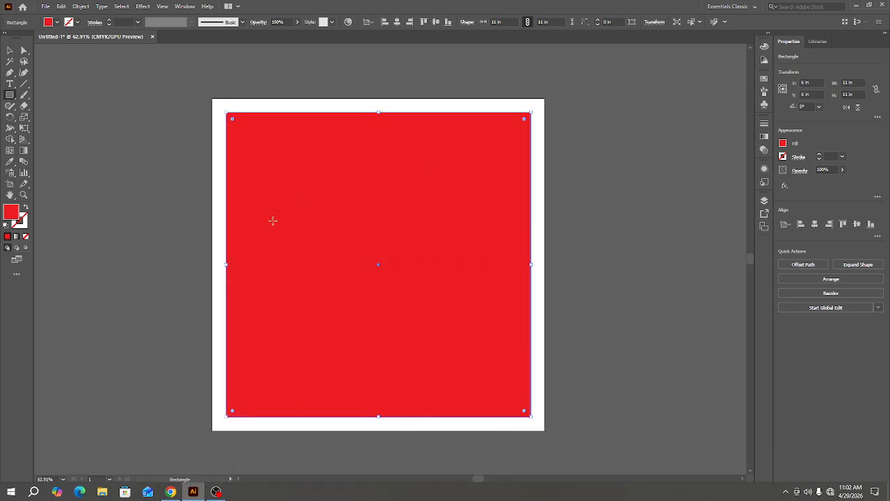
pyautogui.click(342, 224)
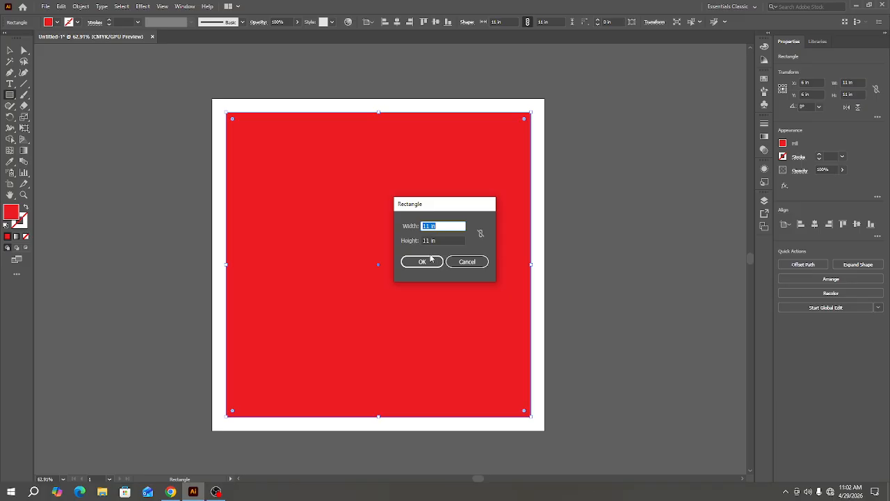
pyautogui.write('5.5')
pyautogui.press('Tab')
pyautogui.write('5')
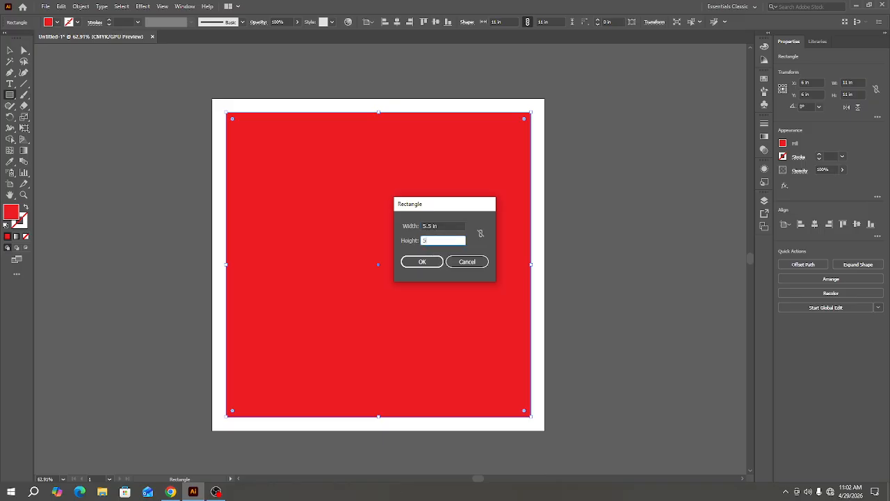
pyautogui.press('Return')
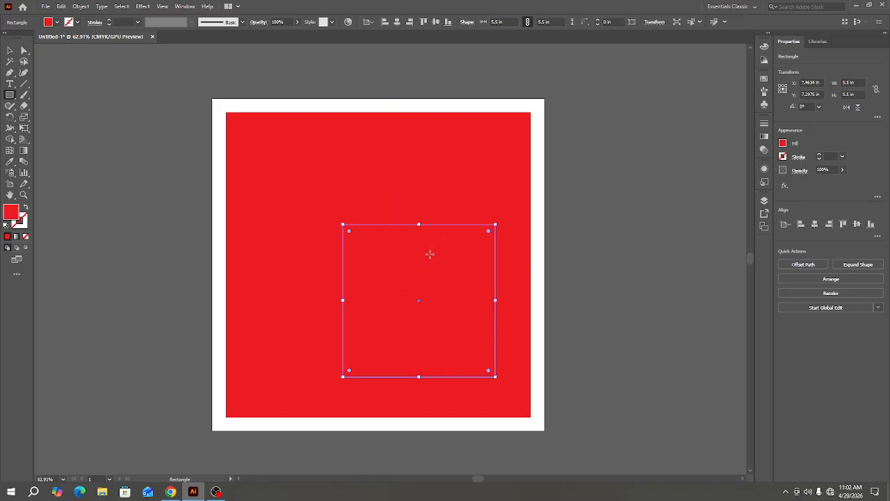
# Fill the 5.5 in square with cyan blue and move it into the top-left corner of the red card.
pyautogui.click(783, 144)
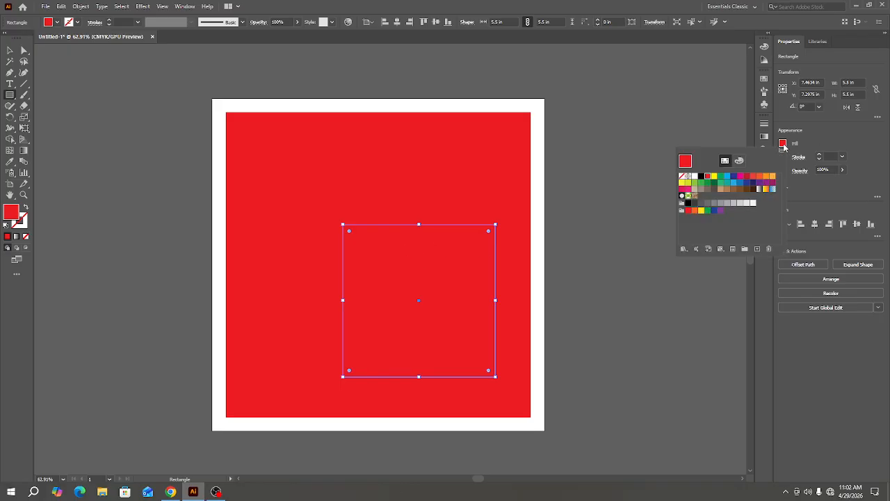
pyautogui.click(726, 178)
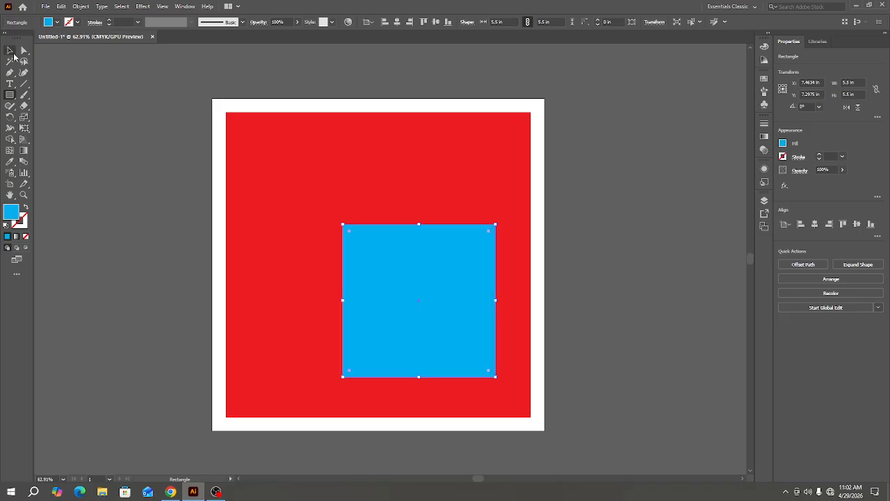
pyautogui.click(10, 50)
pyautogui.moveTo(376, 274); pyautogui.dragTo(281, 188)
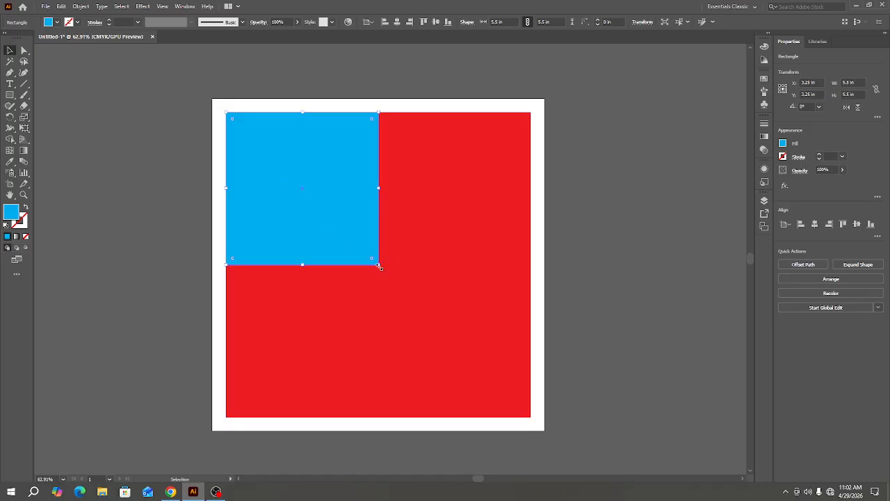
# Enlarge the blue square and set its width and height to 6 in.
pyautogui.moveTo(379, 265); pyautogui.dragTo(396, 280)
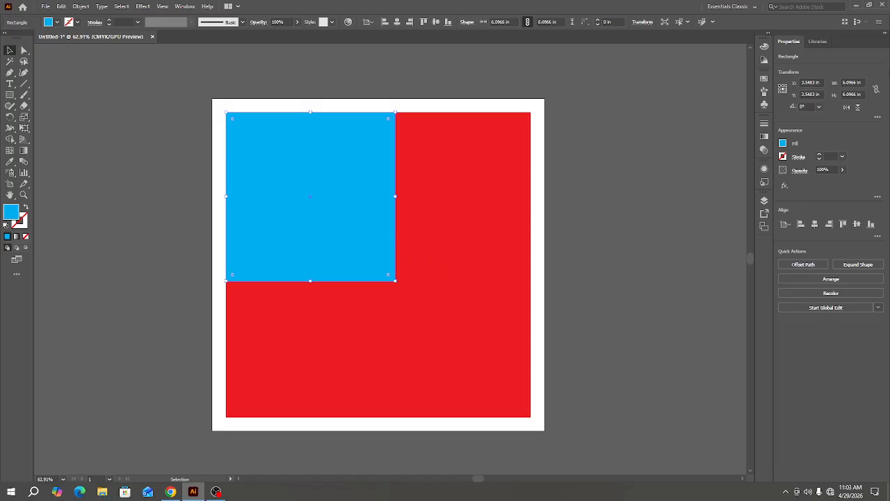
pyautogui.write('6')
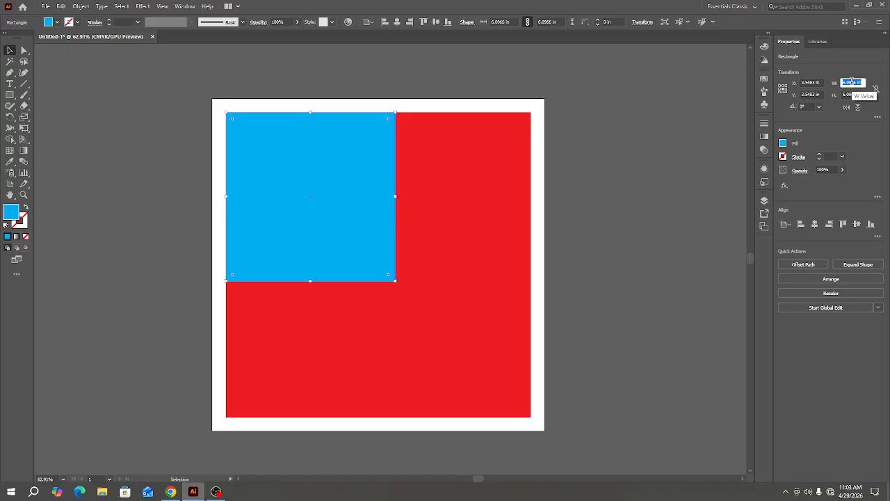
pyautogui.press('Tab')
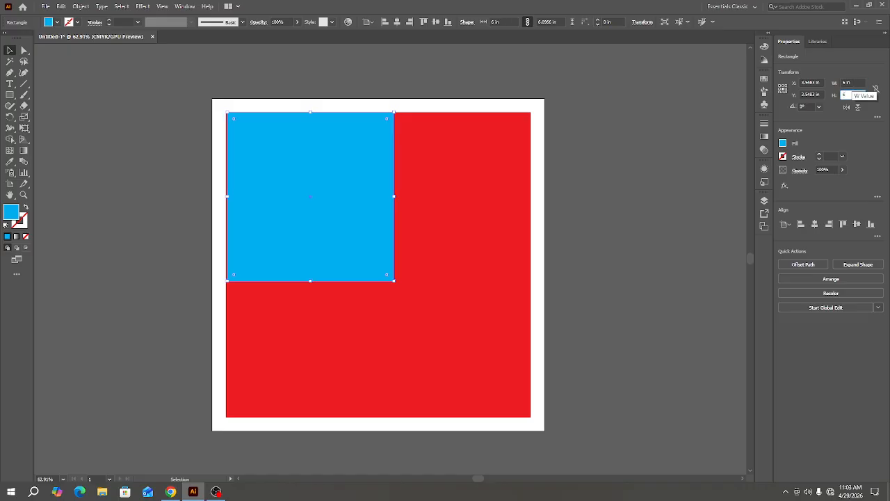
pyautogui.write('6')
pyautogui.press('Return')
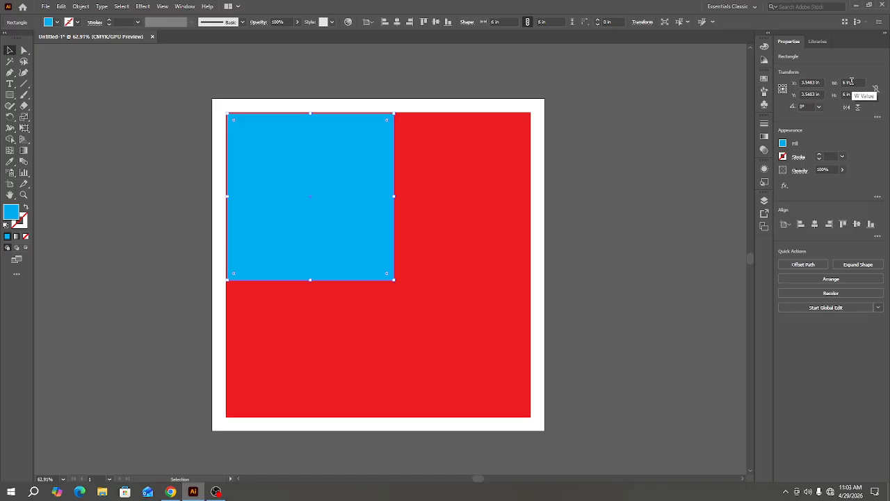
# Try horizontal alignments of the blue square to the artboard and fit it flush into the red card's top-left corner.
pyautogui.click(806, 224)
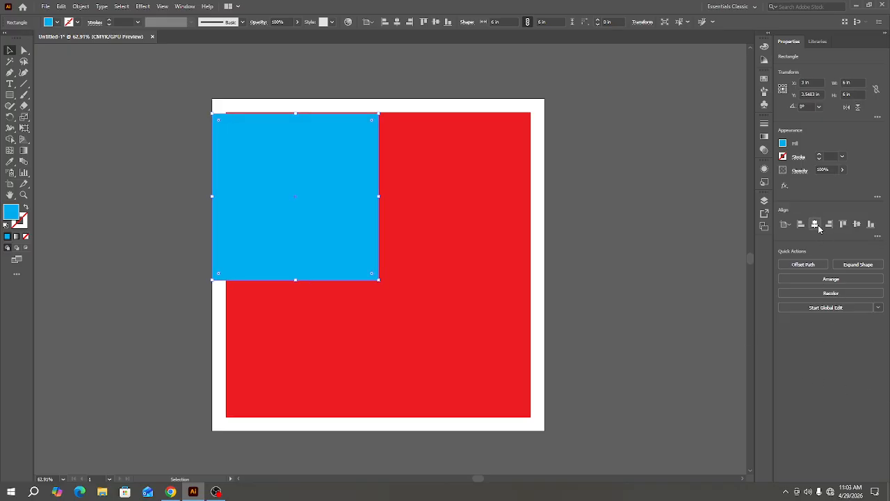
pyautogui.click(817, 225)
pyautogui.click(832, 225)
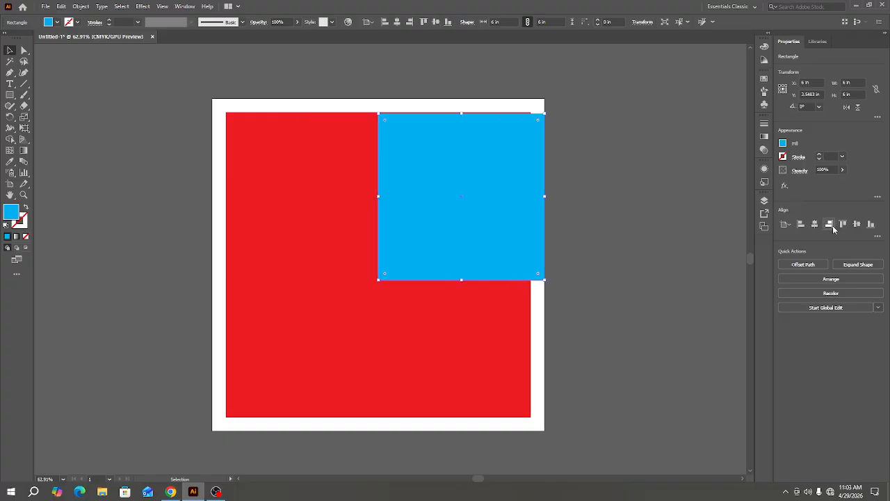
pyautogui.click(801, 224)
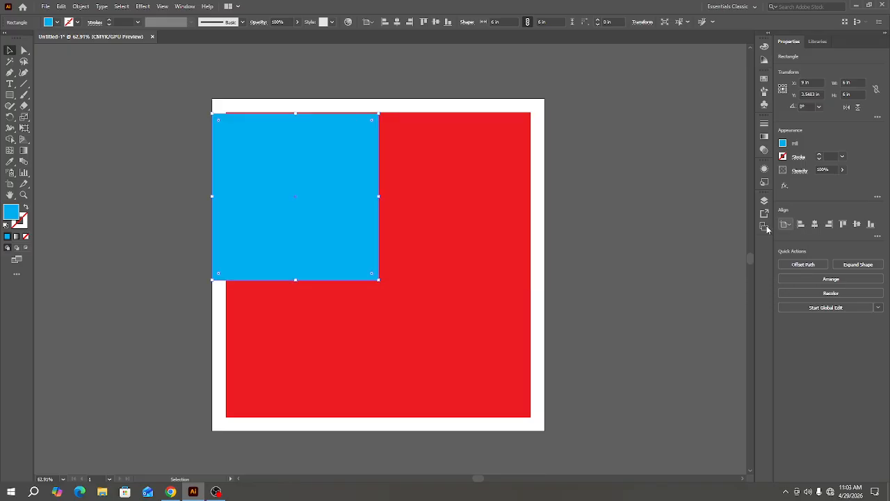
pyautogui.moveTo(280, 181)
pyautogui.mouseDown()
pyautogui.moveTo(306, 182)
pyautogui.moveTo(292, 176)
pyautogui.mouseUp()
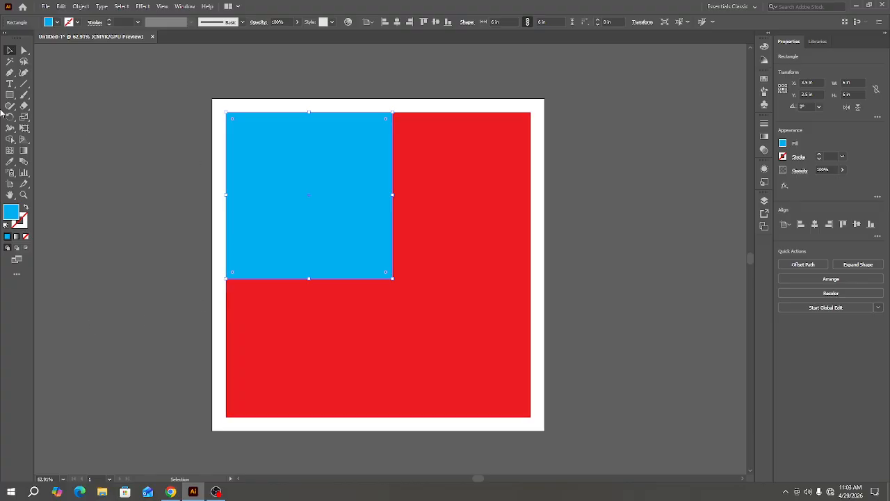
# Delete the blue square's bottom-right anchor point to turn it into a corner triangle.
pyautogui.moveTo(9, 75); pyautogui.dragTo(36, 93)
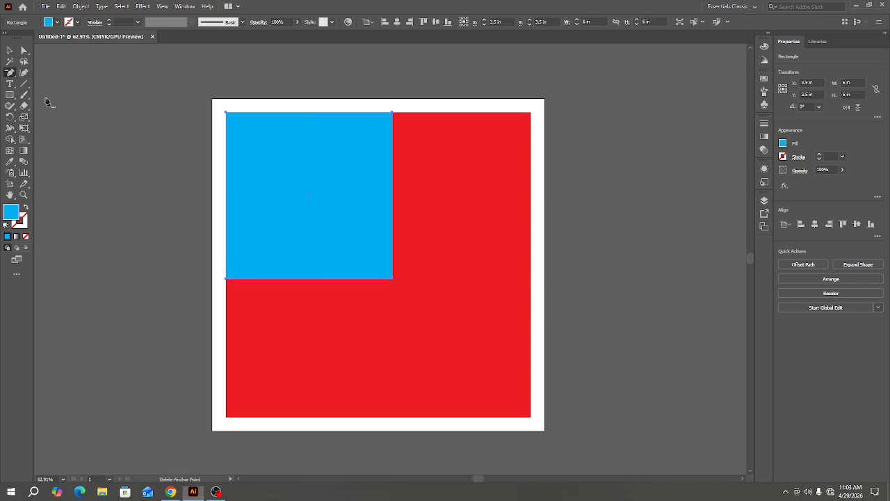
pyautogui.click(393, 280)
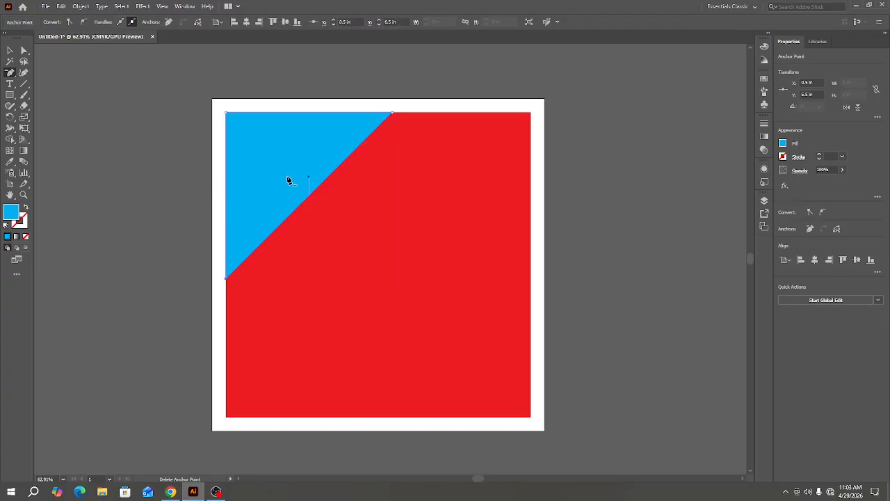
pyautogui.click(10, 51)
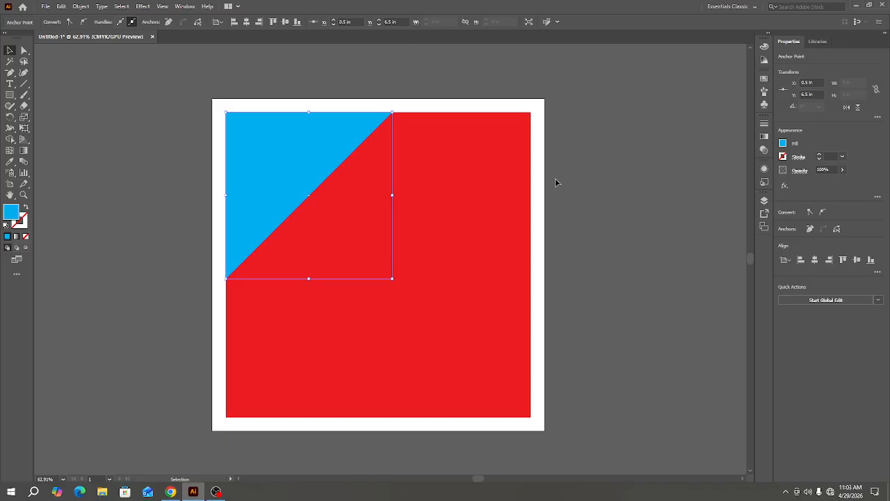
pyautogui.click(585, 178)
pyautogui.moveTo(225, 90); pyautogui.dragTo(606, 275)
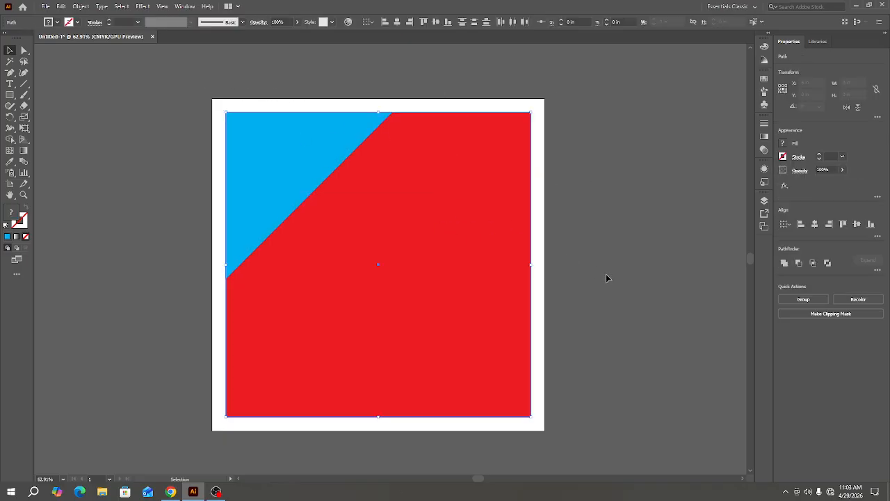
pyautogui.press('a')
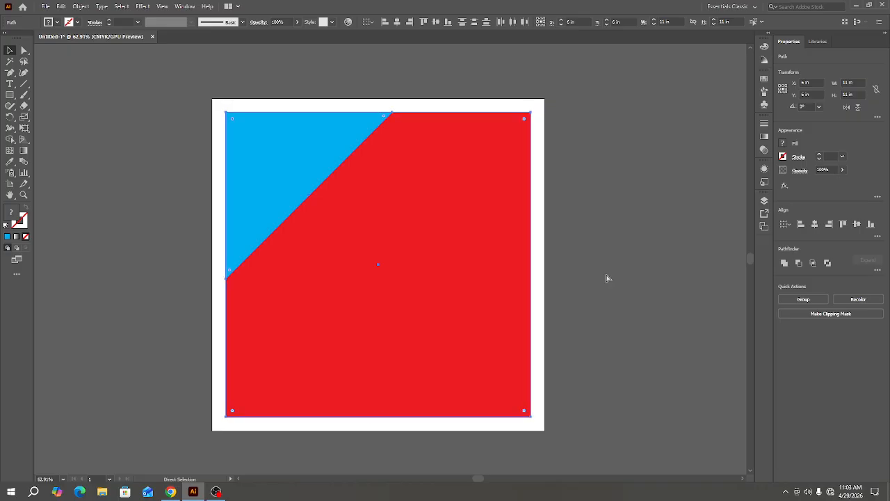
pyautogui.press('v')
pyautogui.click(607, 279)
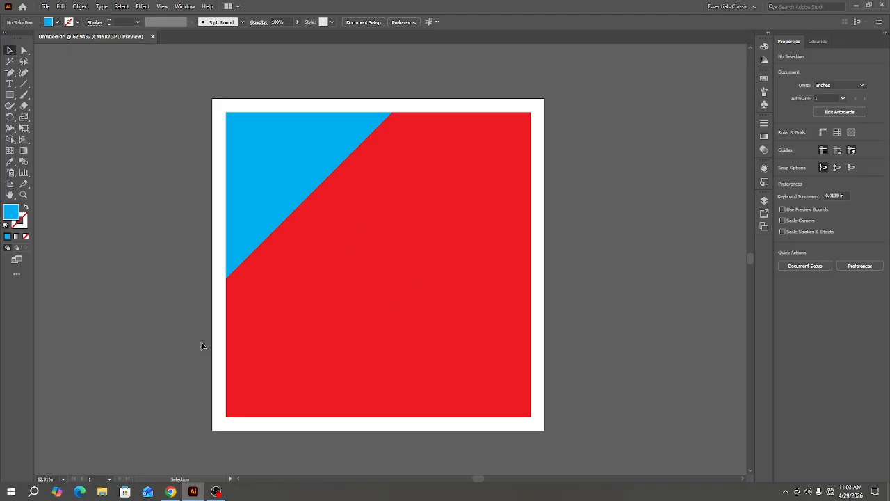
# Check the sample heading in Chrome, return to Illustrator and add the point text "BUSINESS WORKSHOP" on the red background.
pyautogui.click(171, 492)
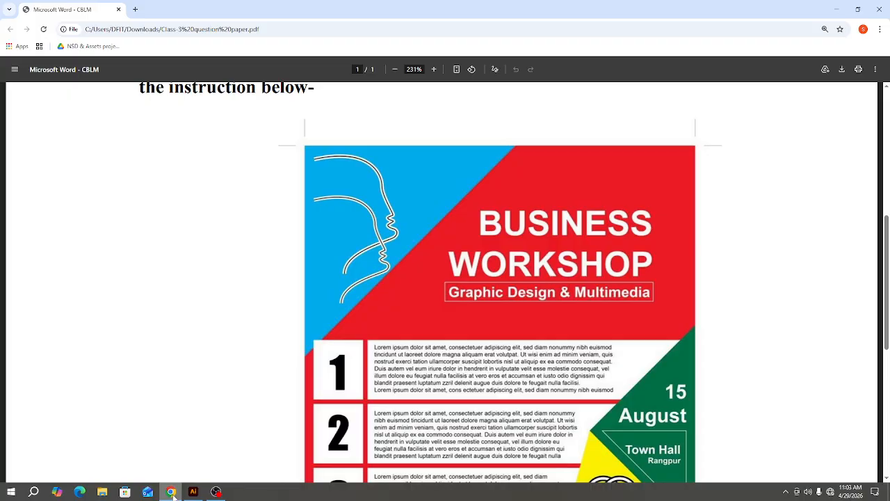
pyautogui.click(192, 492)
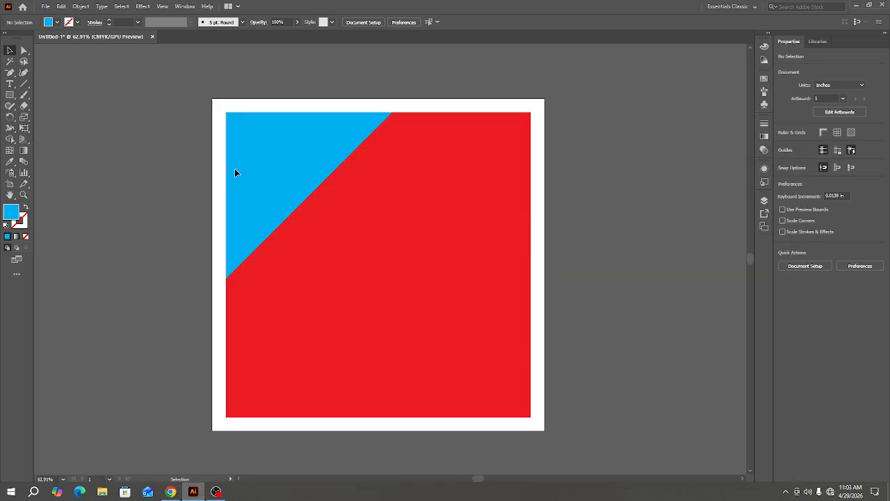
pyautogui.click(10, 83)
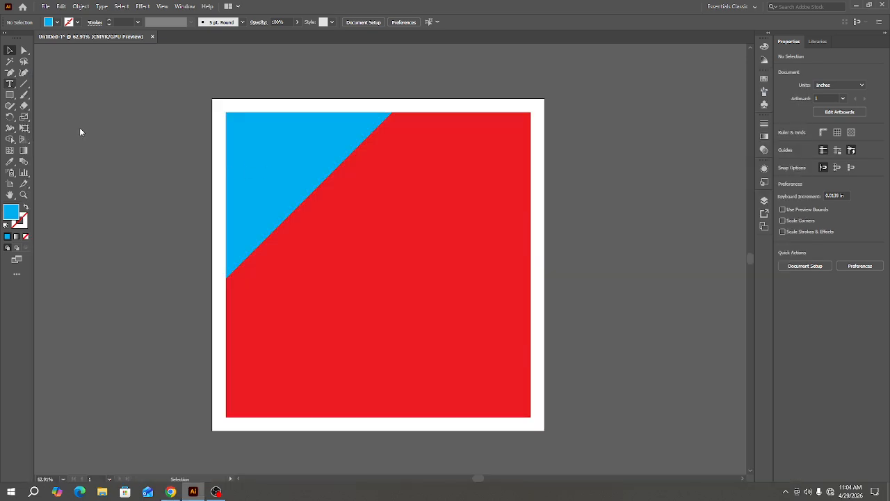
pyautogui.click(382, 243)
pyautogui.press('BackSpace')
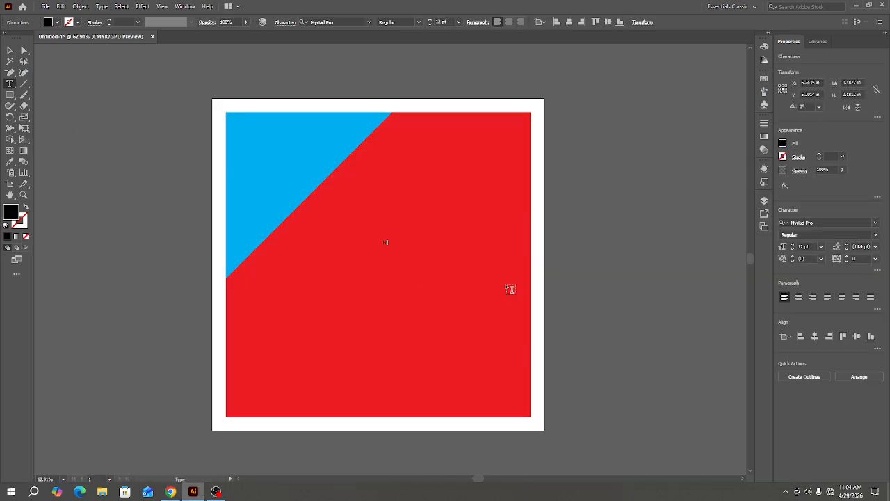
pyautogui.write('B')
pyautogui.hotkey('ctrl', 'a')
# Fill the BUSINESS WORKSHOP text with white and finish the text editing.
pyautogui.click(784, 144)
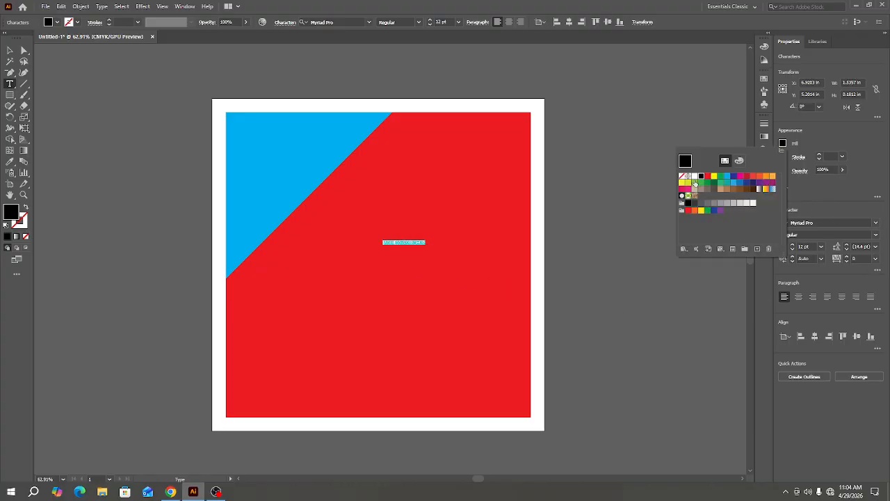
pyautogui.click(694, 177)
pyautogui.press('Escape')
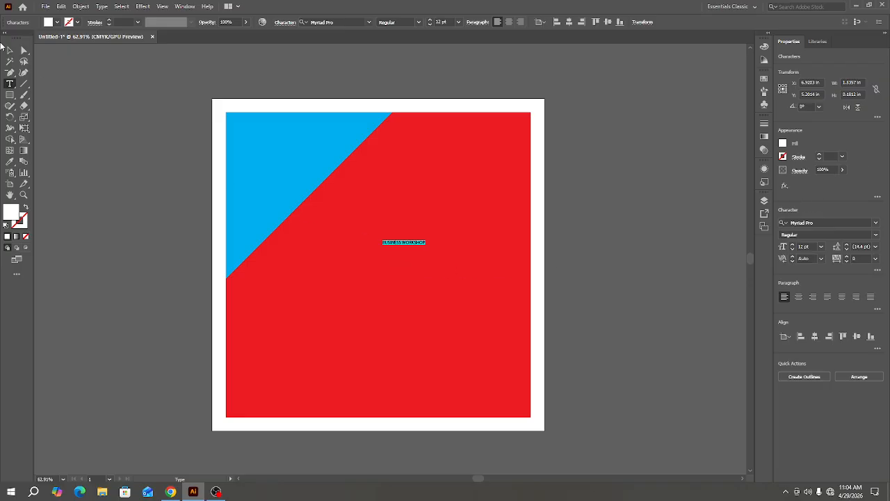
pyautogui.press('Escape')
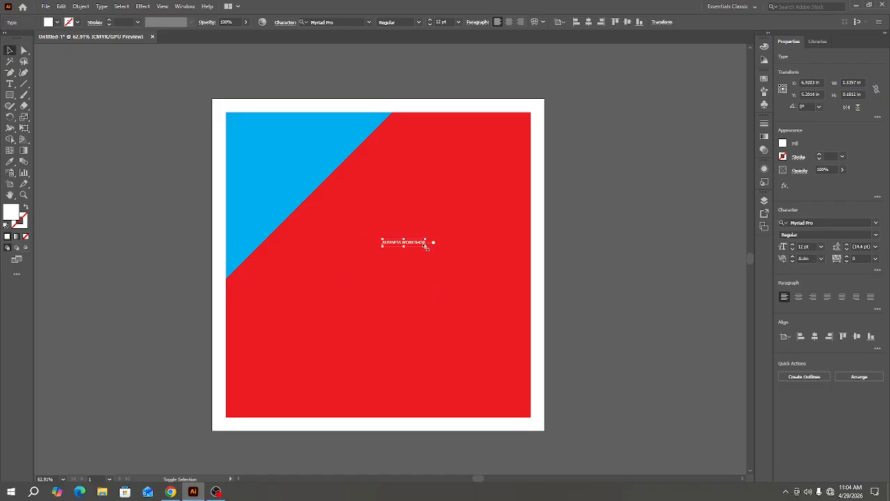
# Scale the heading text to about 62.77 pt, move it near the top of the card and right-align its paragraph.
pyautogui.moveTo(425, 246); pyautogui.dragTo(592, 344)
pyautogui.moveTo(498, 246); pyautogui.dragTo(463, 164)
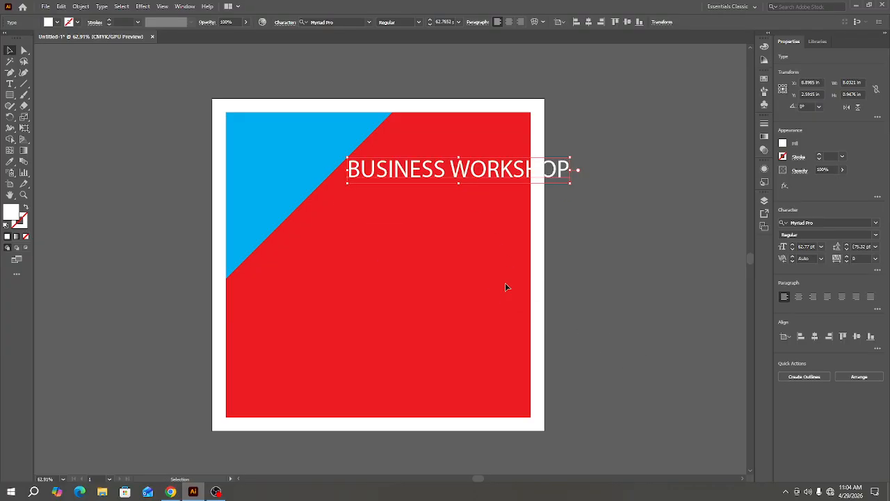
pyautogui.click(812, 297)
pyautogui.click(179, 495)
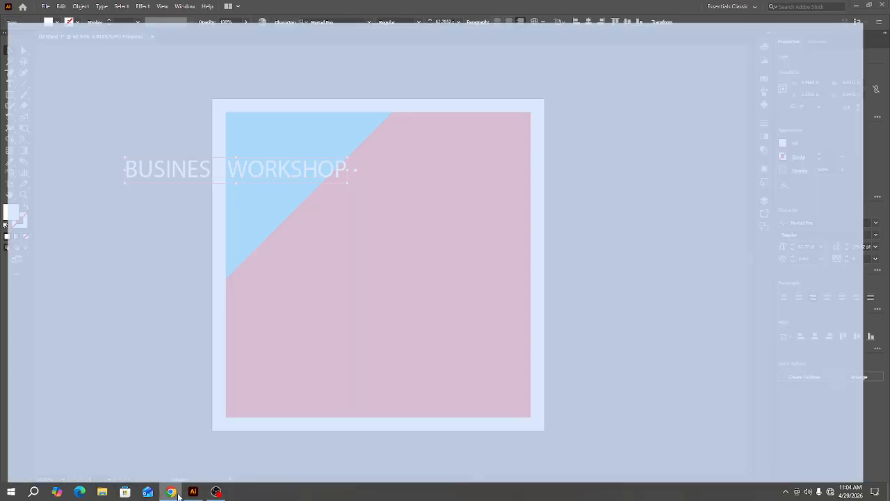
pyautogui.click(179, 494)
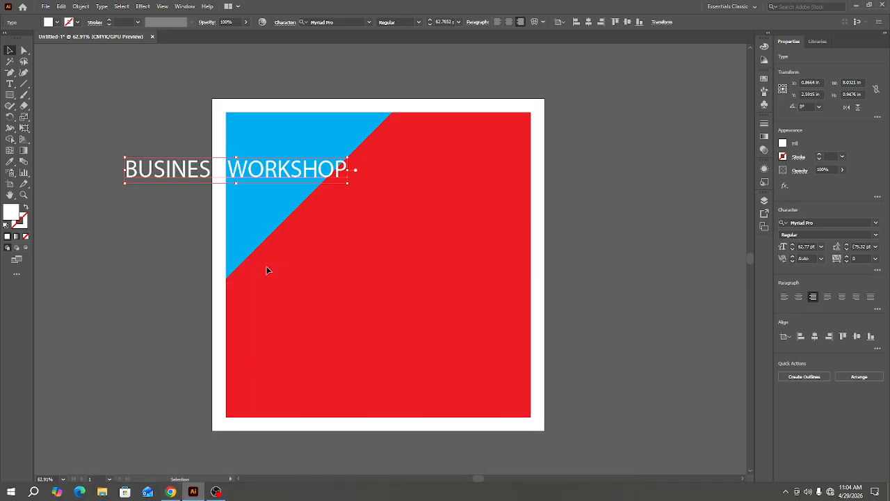
# Break the heading into two lines, BUSINESS above WORKSHOP, and move it onto the upper-right part of the red area.
pyautogui.doubleClick(236, 171)
pyautogui.hotkey('ctrl', 'a')
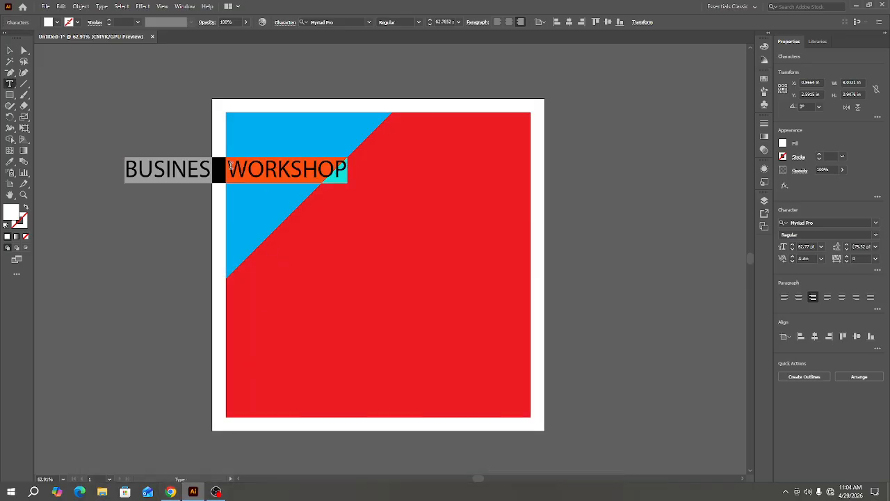
pyautogui.click(230, 165)
pyautogui.press('BackSpace')
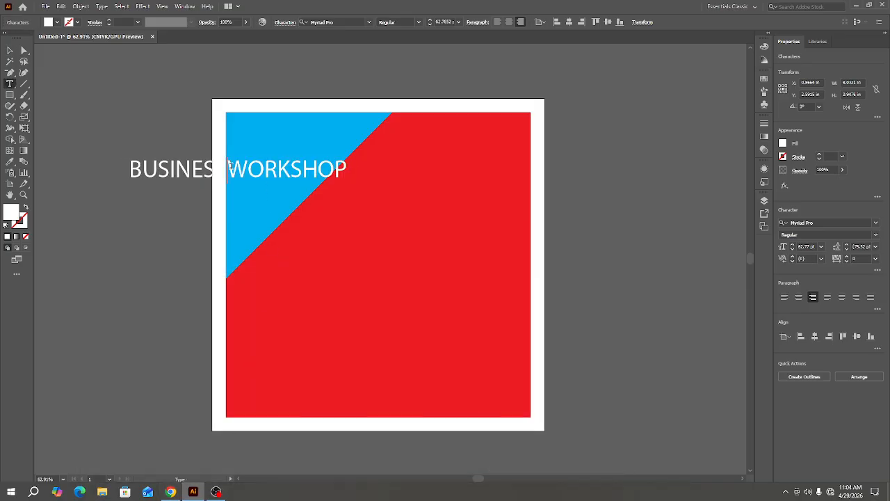
pyautogui.press('Return')
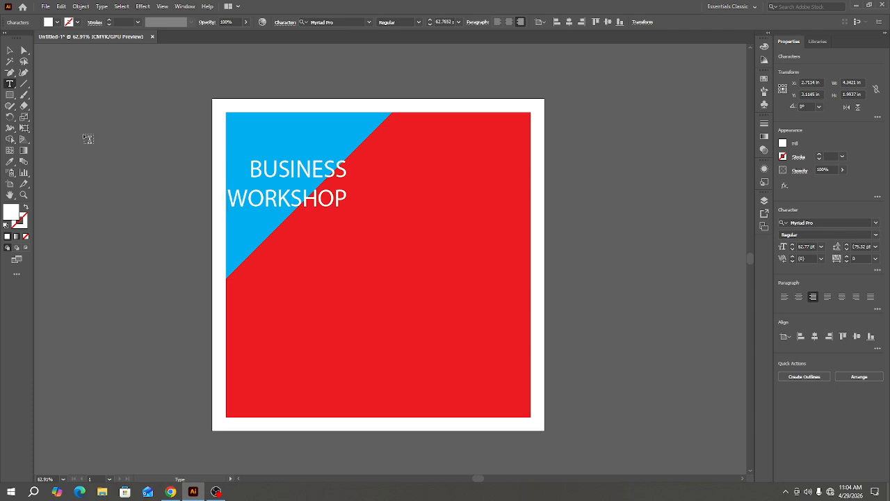
pyautogui.click(11, 51)
pyautogui.moveTo(292, 215); pyautogui.dragTo(439, 207)
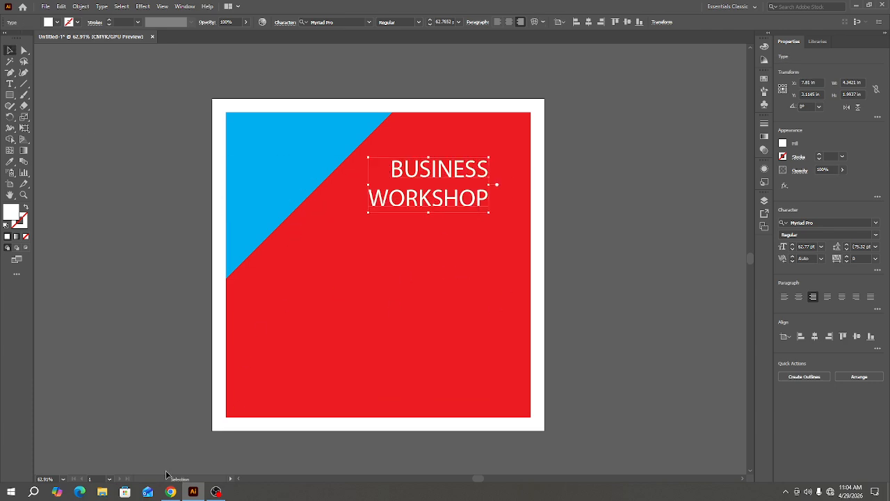
# Check the sample's subtitle in Chrome, return to Illustrator and duplicate the BUSINESS WORKSHOP heading directly below the original.
pyautogui.click(175, 493)
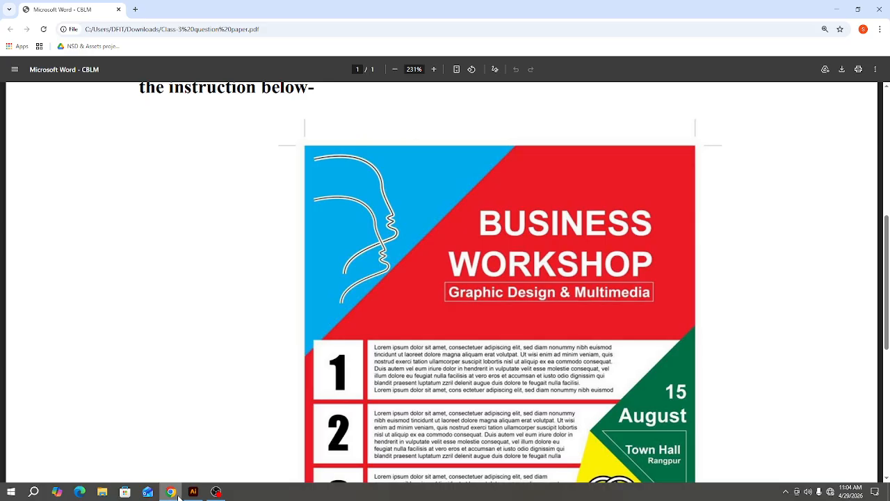
pyautogui.click(179, 496)
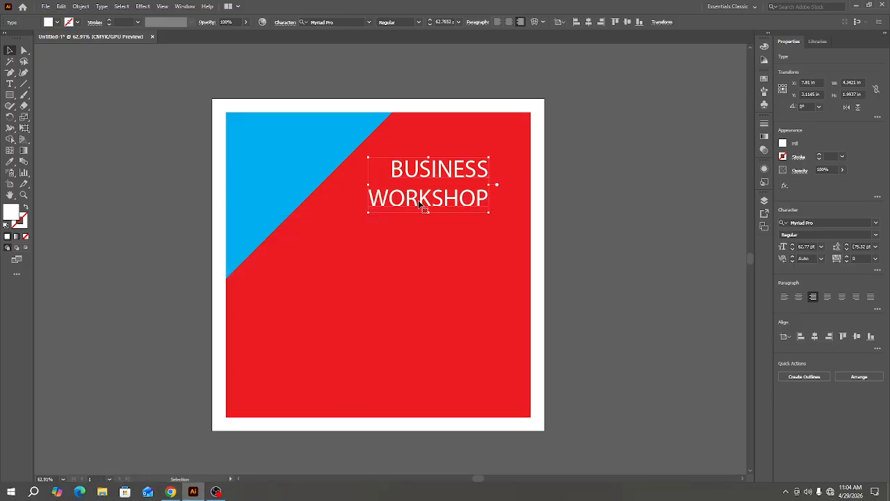
pyautogui.moveTo(421, 204); pyautogui.dragTo(420, 255)
# Replace the text of the duplicated heading with "Graphic Design & Multimedia".
pyautogui.press('t')
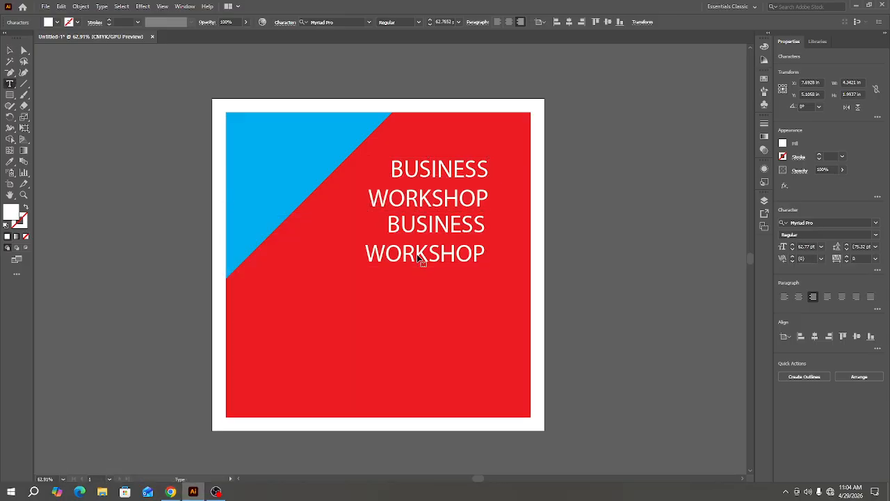
pyautogui.click(417, 254)
pyautogui.hotkey('ctrl', 'a')
pyautogui.write('G')
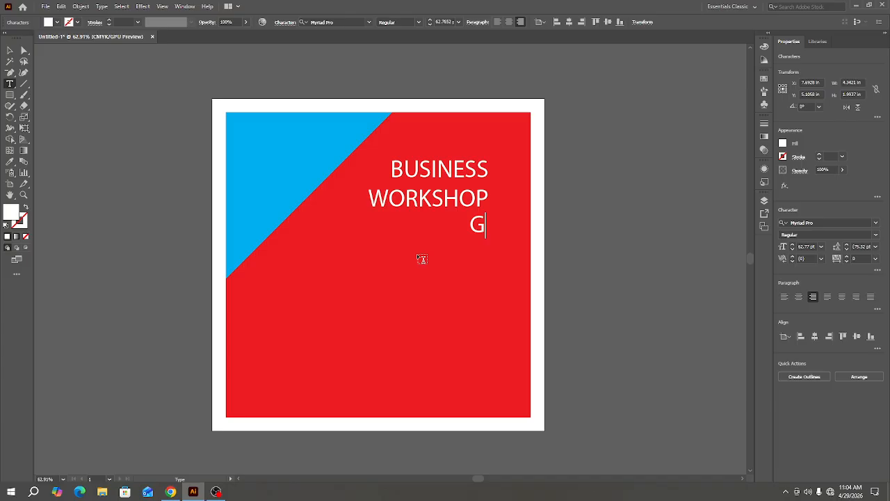
pyautogui.write('raphic Desio')
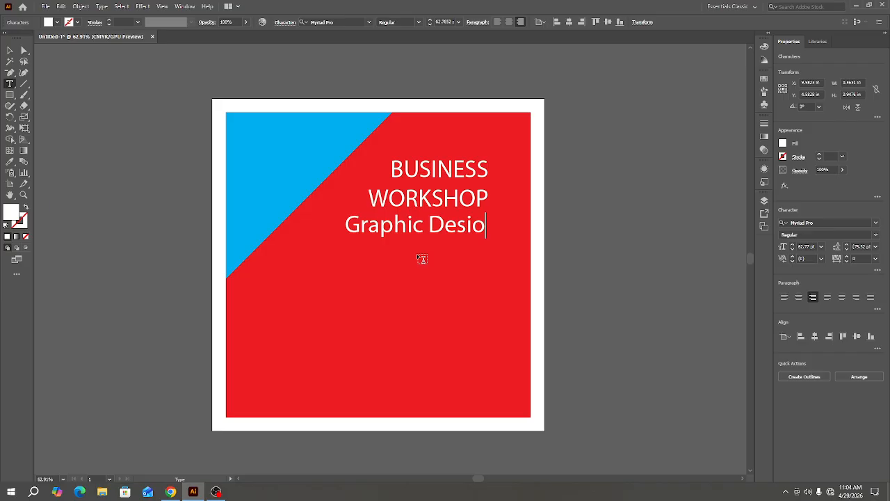
pyautogui.press('BackSpace')
pyautogui.write('gn &')
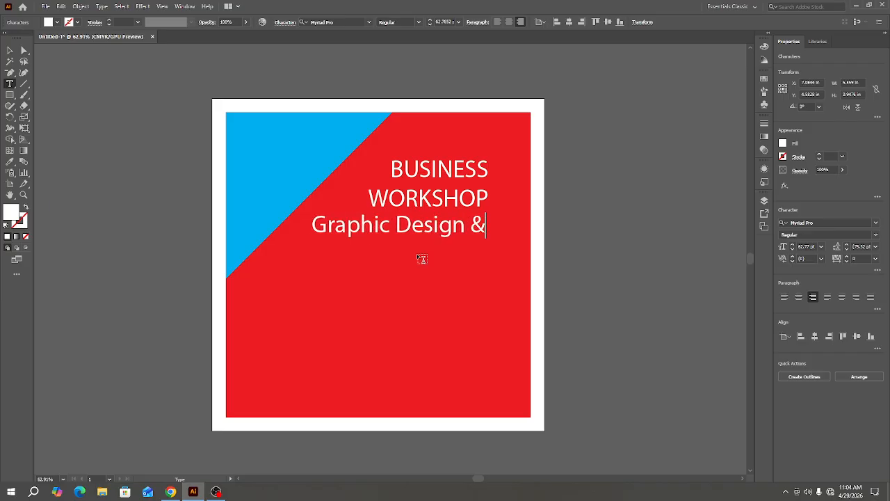
pyautogui.write(' Multimedia')
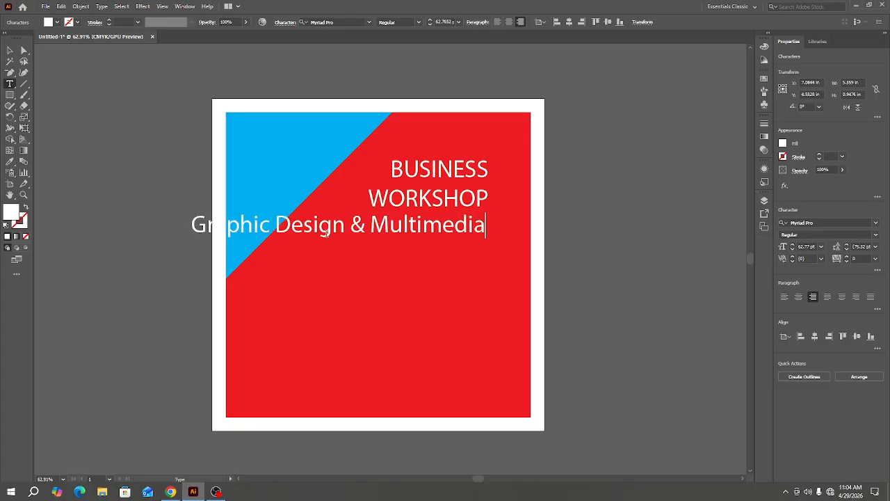
# Set the Graphic Design & Multimedia subtitle to 24 pt and move it close beneath WORKSHOP.
pyautogui.hotkey('ctrl', 'a')
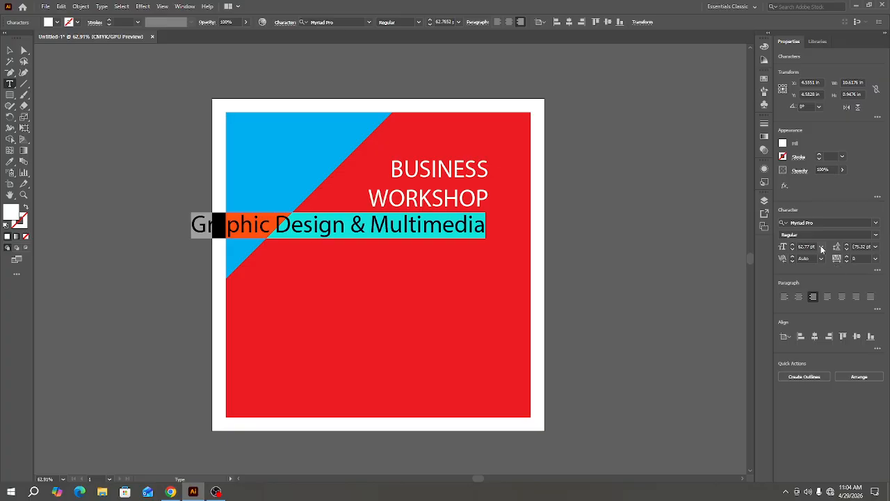
pyautogui.click(821, 246)
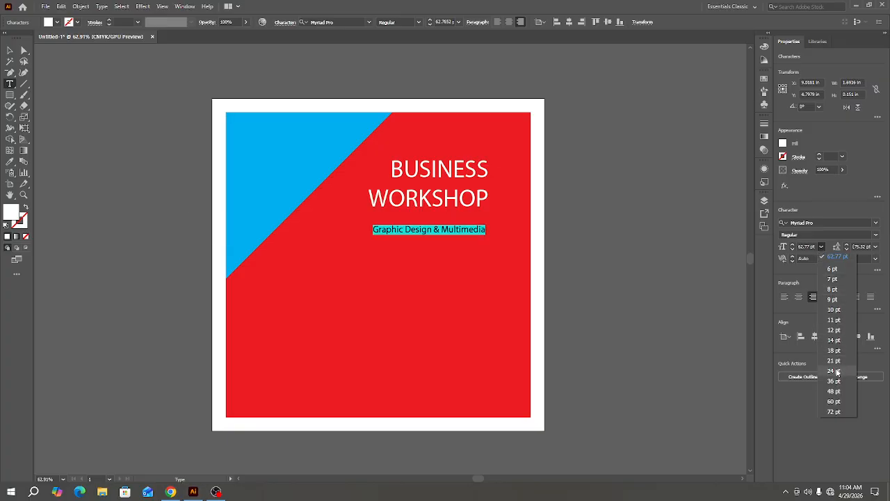
pyautogui.click(838, 372)
pyautogui.click(9, 51)
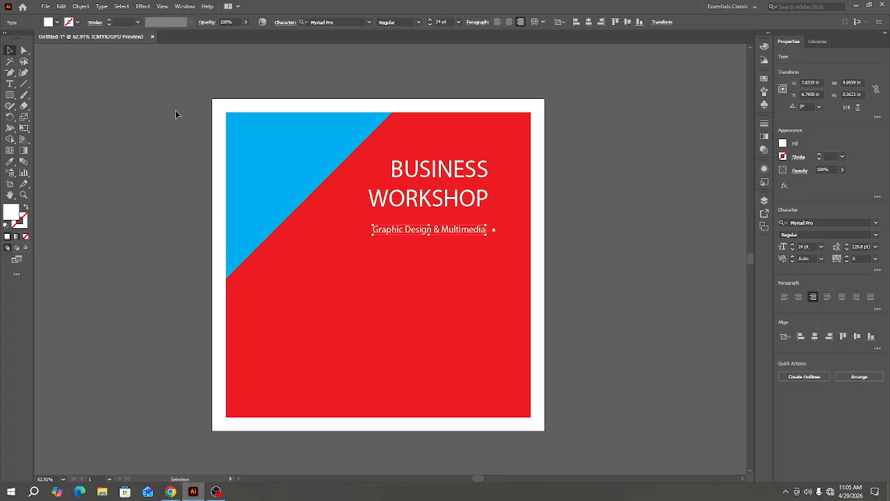
pyautogui.moveTo(440, 232); pyautogui.dragTo(461, 224)
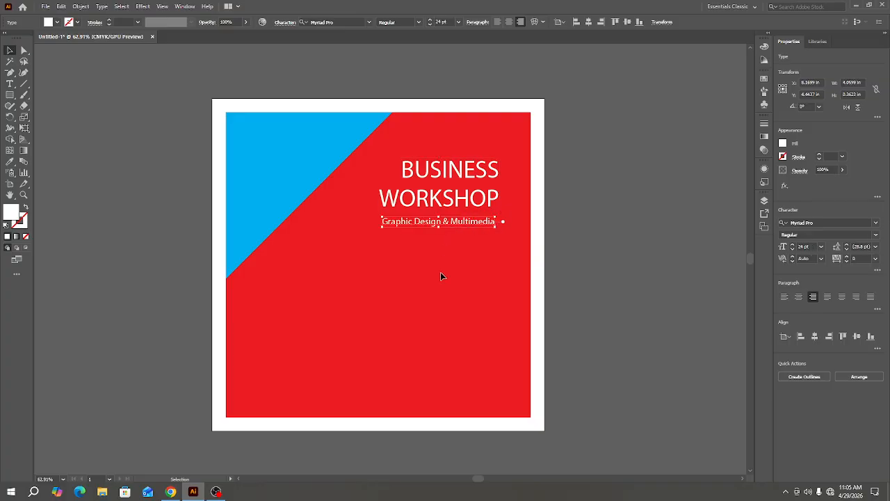
# Draw a rectangle about 4.17 × 0.46 in around the Graphic Design & Multimedia subtitle.
pyautogui.click(10, 96)
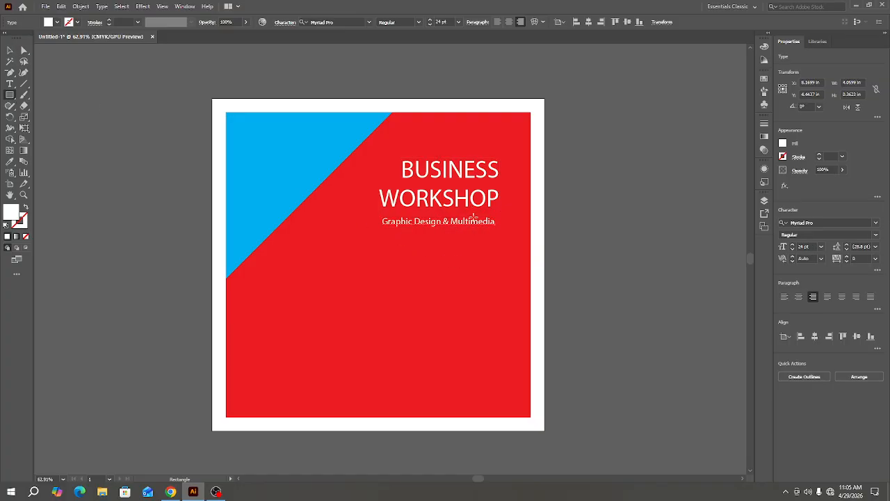
pyautogui.scroll(5, 473, 219)
pyautogui.scroll(-1, 477, 229)
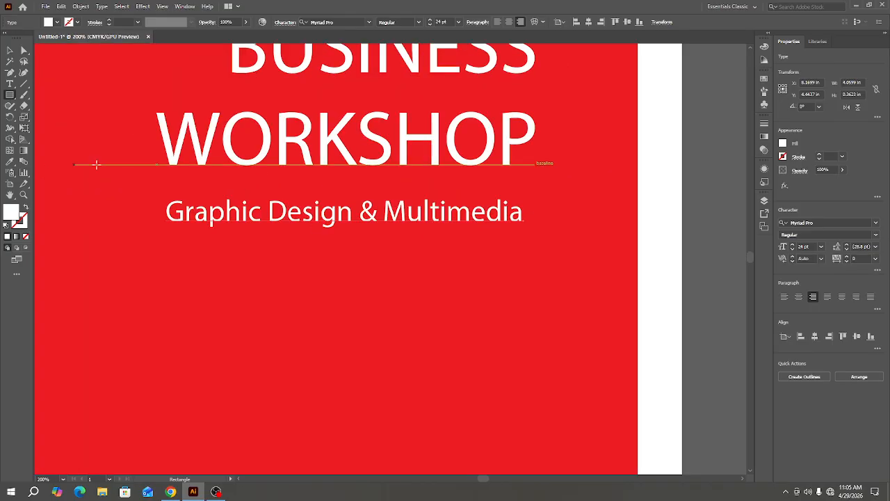
pyautogui.moveTo(160, 192); pyautogui.dragTo(527, 231)
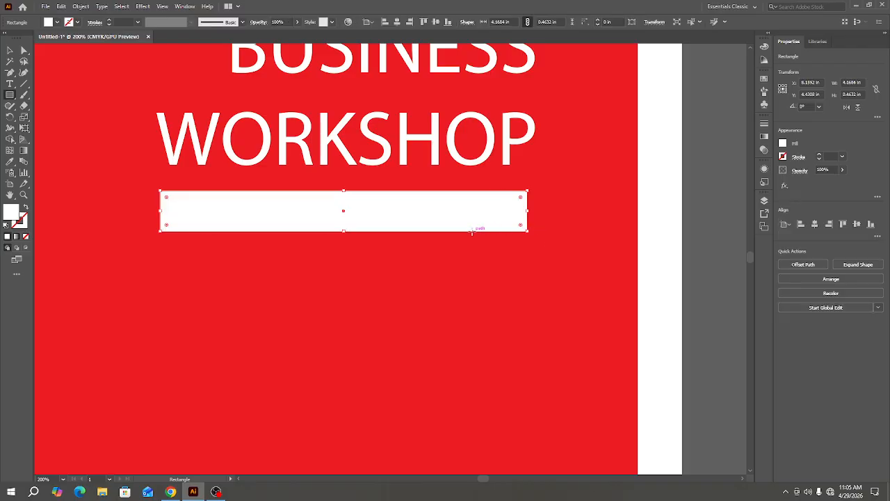
# Remove the subtitle rectangle's fill, give it a white stroke and deselect it.
pyautogui.click(783, 144)
pyautogui.click(683, 177)
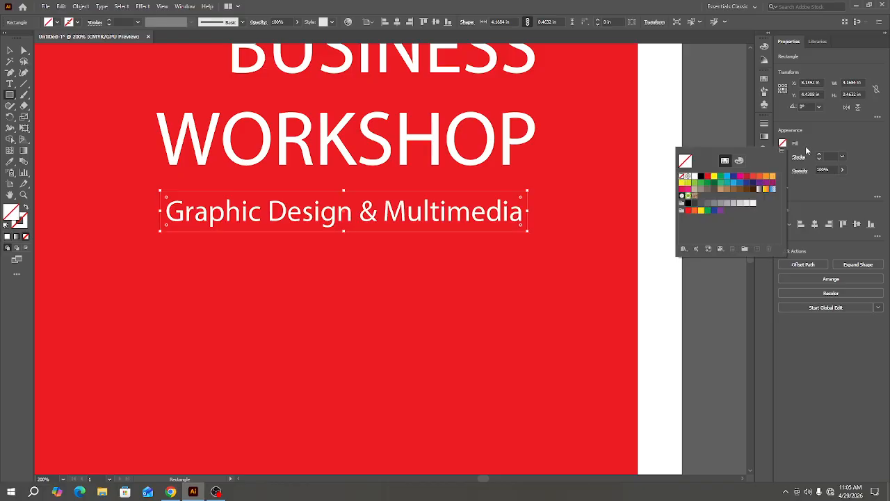
pyautogui.click(783, 157)
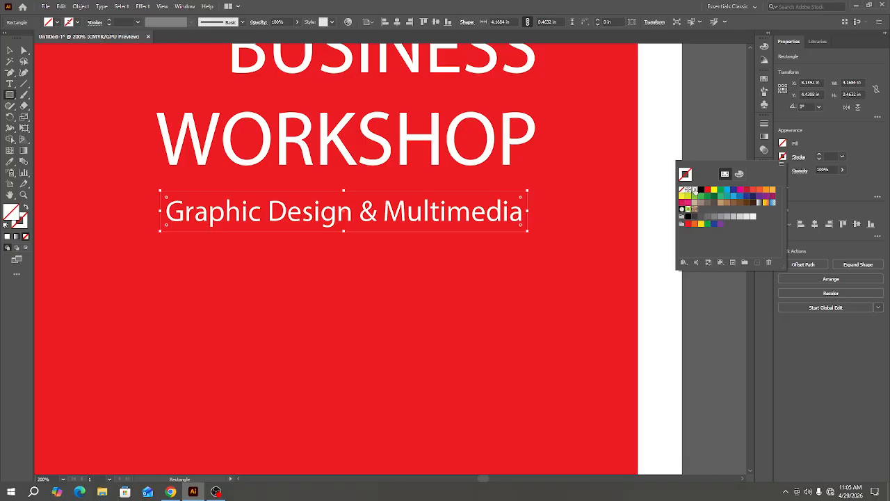
pyautogui.click(694, 189)
pyautogui.click(823, 137)
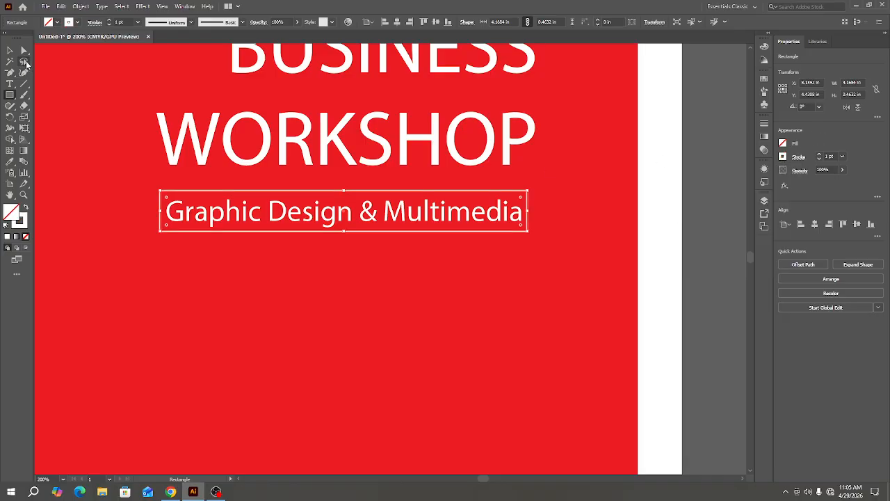
pyautogui.click(9, 50)
pyautogui.scroll(2, 183, 308)
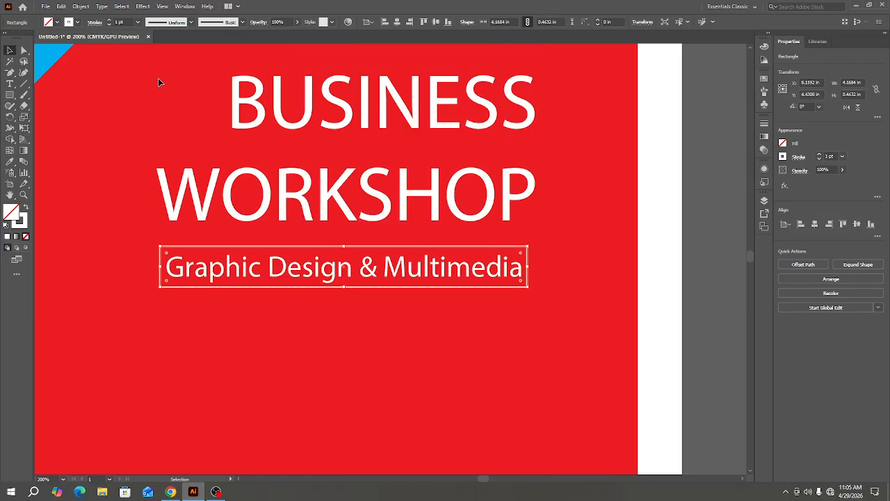
pyautogui.click(480, 307)
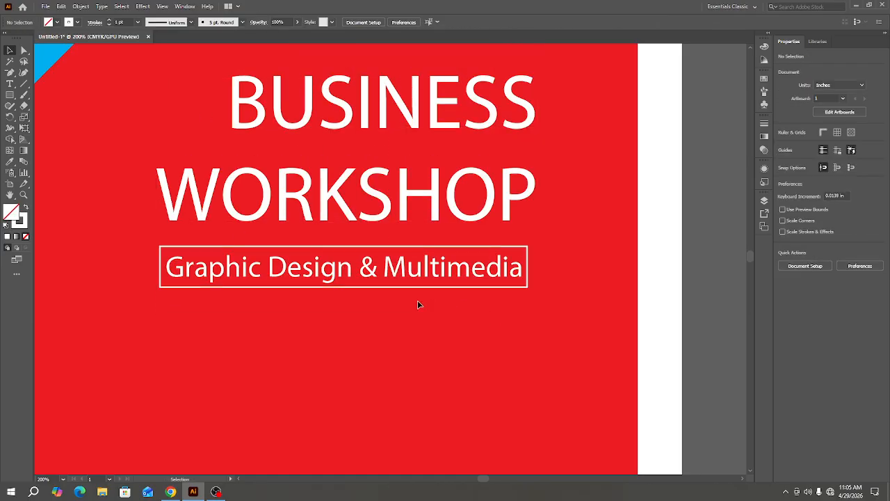
# Examine the sample flyer in Chrome for the layout of the numbered text rows and the green and yellow corner shapes.
pyautogui.scroll(-3, 250, 304)
pyautogui.moveTo(198, 312); pyautogui.dragTo(346, 220)
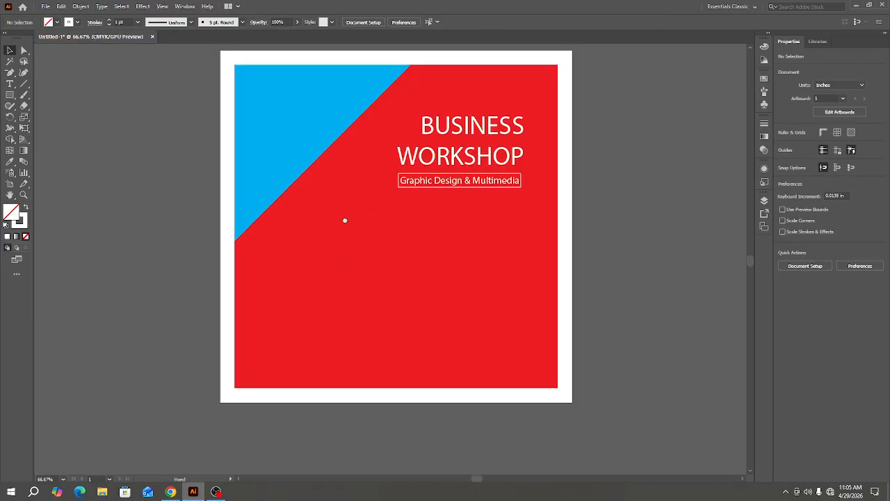
pyautogui.click(170, 492)
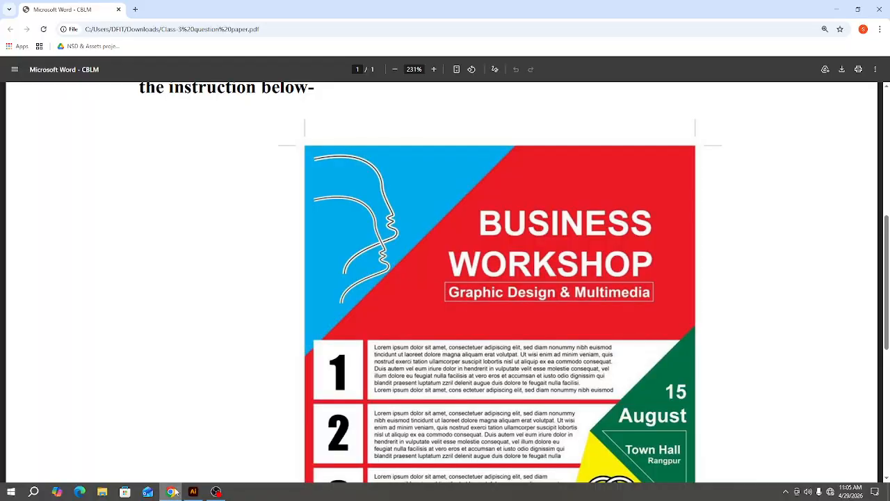
pyautogui.scroll(-3, 403, 392)
pyautogui.scroll(1, 404, 391)
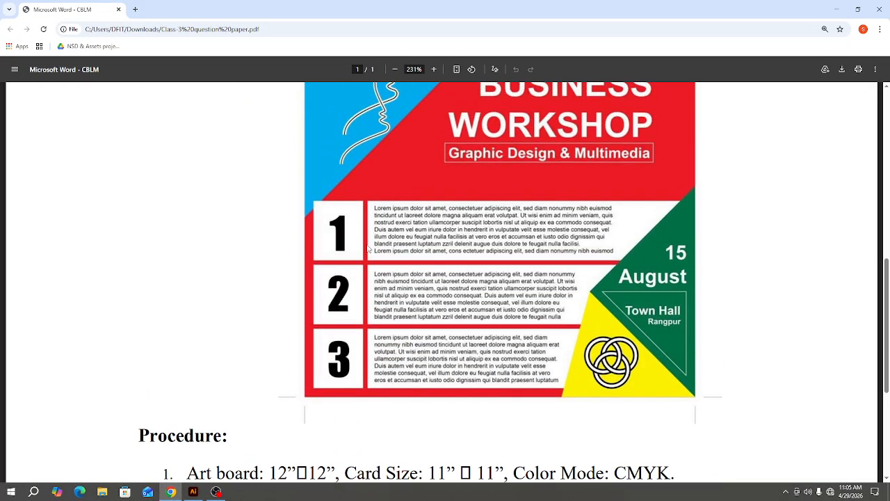
pyautogui.scroll(2, 431, 152)
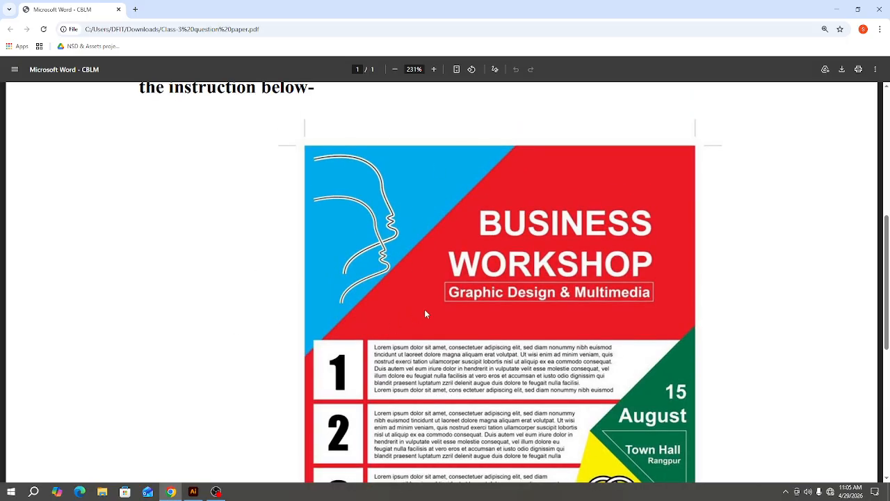
pyautogui.scroll(-1, 422, 320)
pyautogui.scroll(-2, 448, 313)
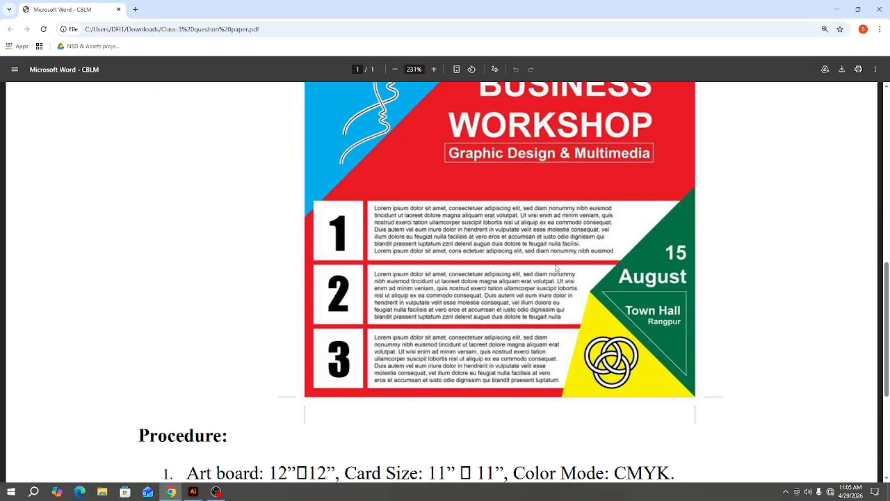
pyautogui.scroll(2, 811, 21)
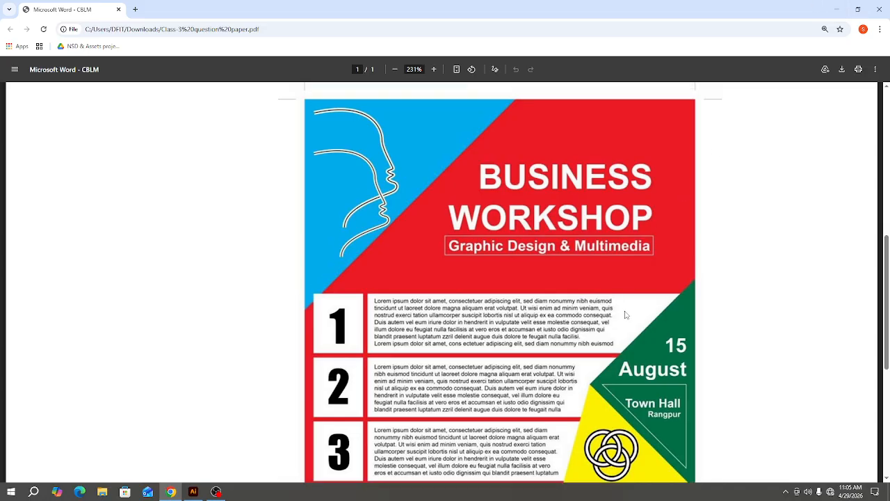
pyautogui.scroll(-1, 626, 323)
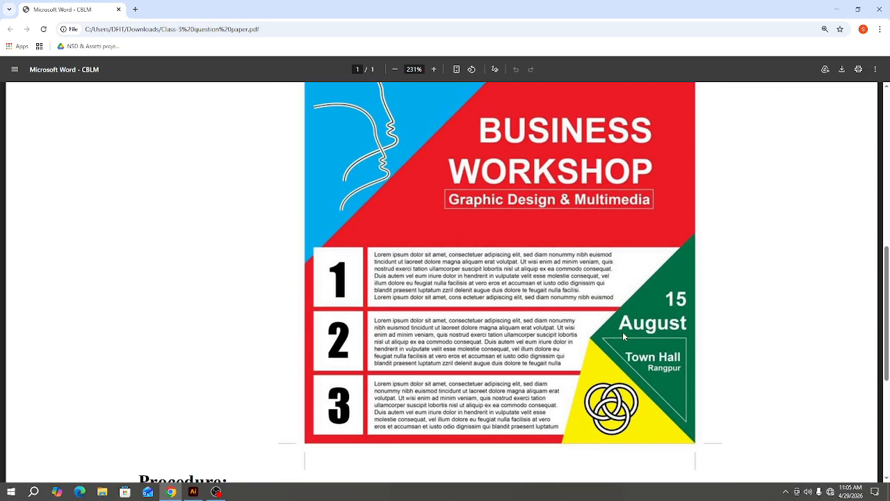
pyautogui.click(837, 9)
# Recheck the rows' starting position in the Chrome sample and draw a rectangle about 10.48 × 5.46 in across the card's lower half.
pyautogui.click(10, 95)
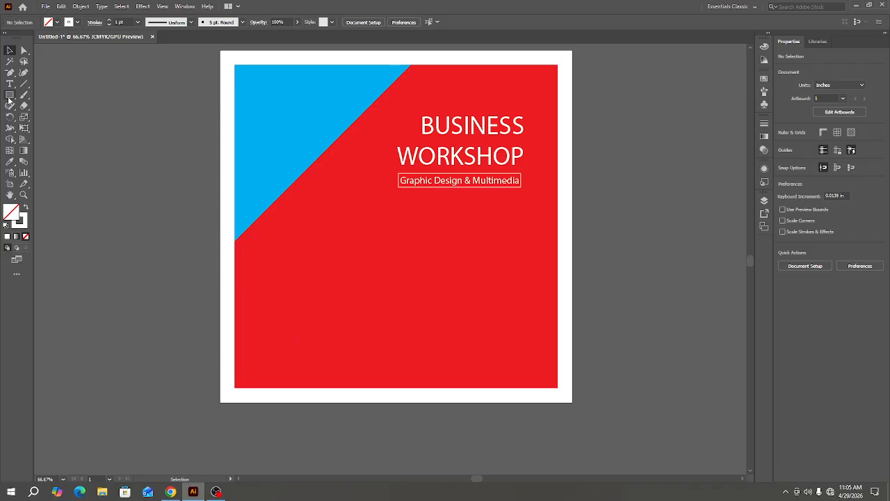
pyautogui.click(170, 491)
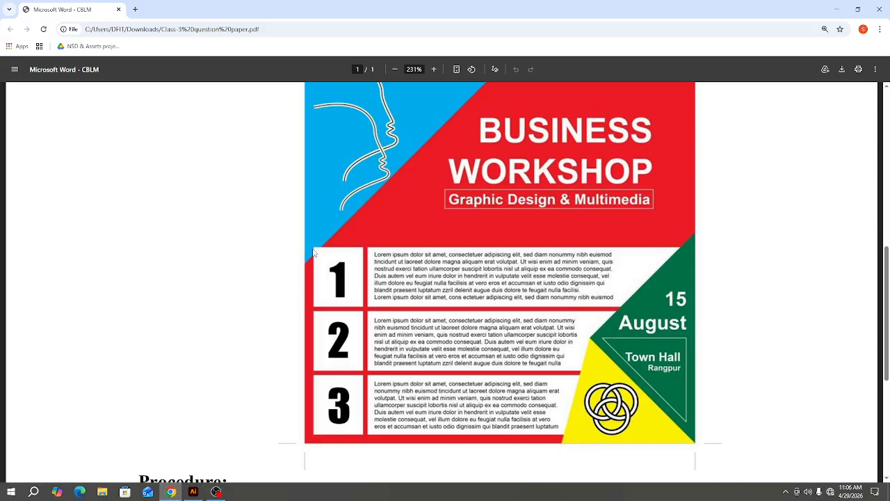
pyautogui.click(837, 9)
pyautogui.moveTo(246, 224); pyautogui.dragTo(553, 382)
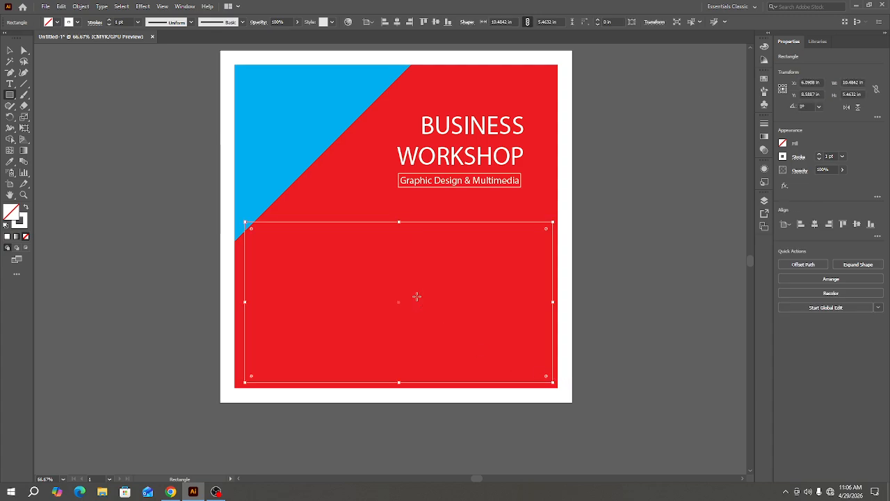
# Fill the large lower rectangle with white and remove its stroke.
pyautogui.click(783, 144)
pyautogui.click(694, 176)
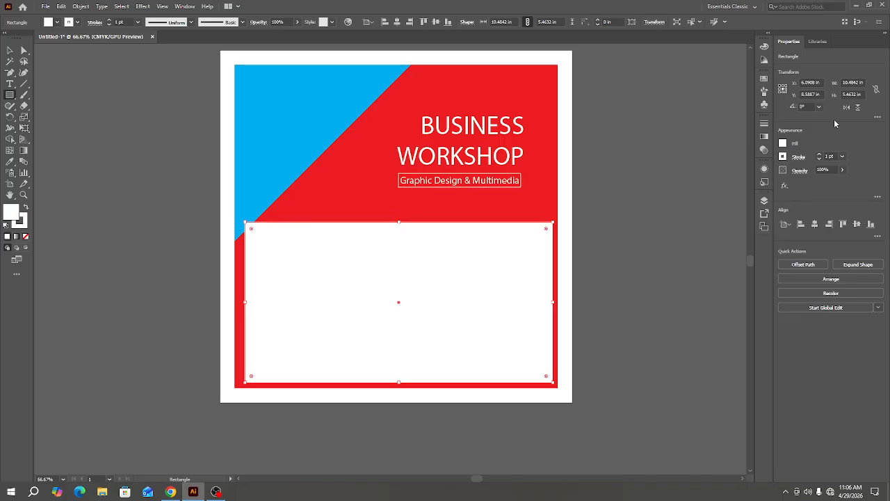
pyautogui.click(783, 156)
pyautogui.click(682, 190)
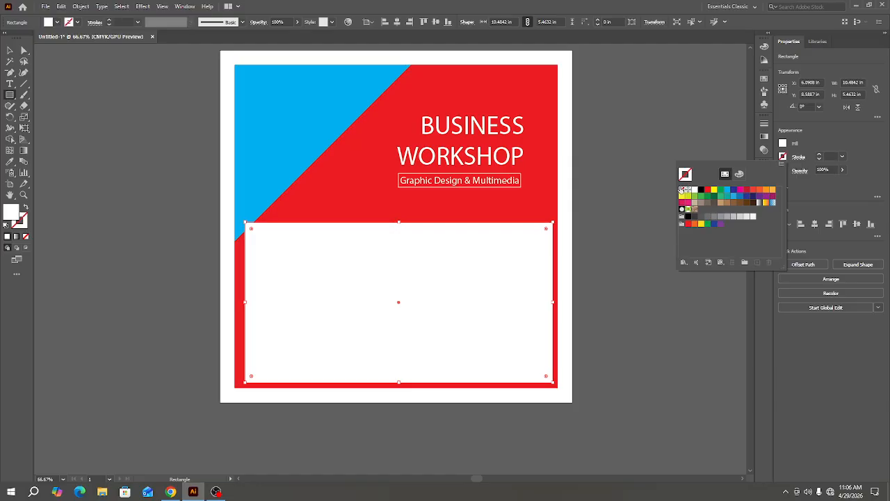
# Extend the white rectangle's left and top edges to make it about 10.67 × 5.73 in, and deselect it.
pyautogui.click(244, 304)
pyautogui.moveTo(244, 304); pyautogui.dragTo(240, 302)
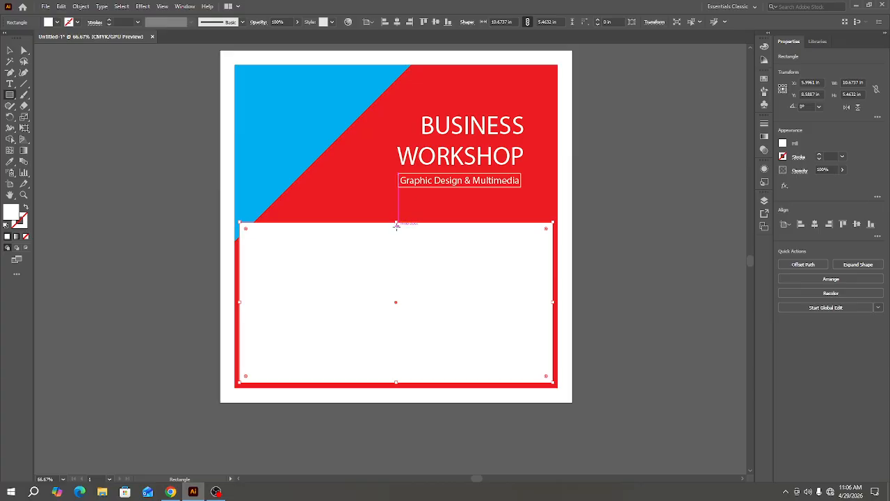
pyautogui.moveTo(396, 222); pyautogui.dragTo(396, 215)
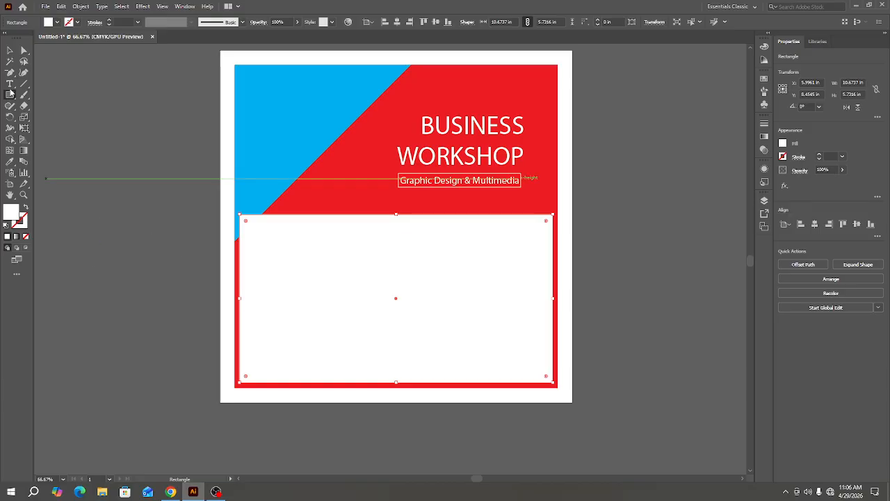
pyautogui.press('v')
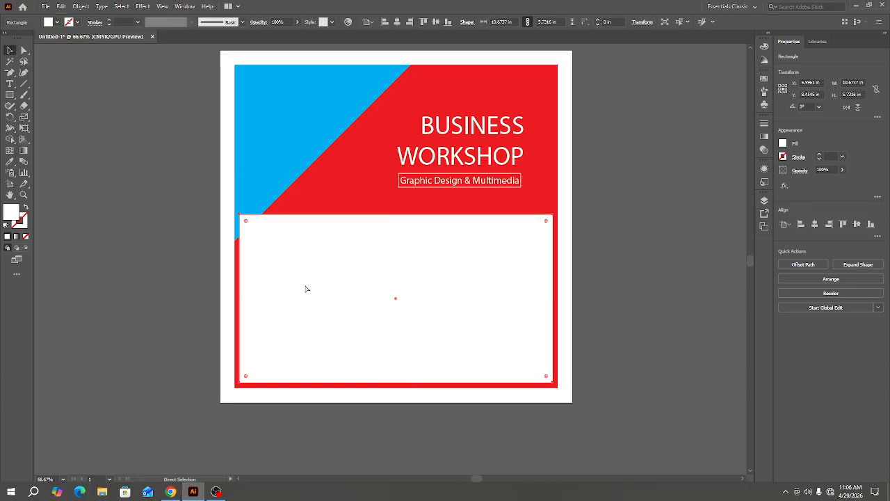
pyautogui.hotkey('ctrl', 'shift', 'a')
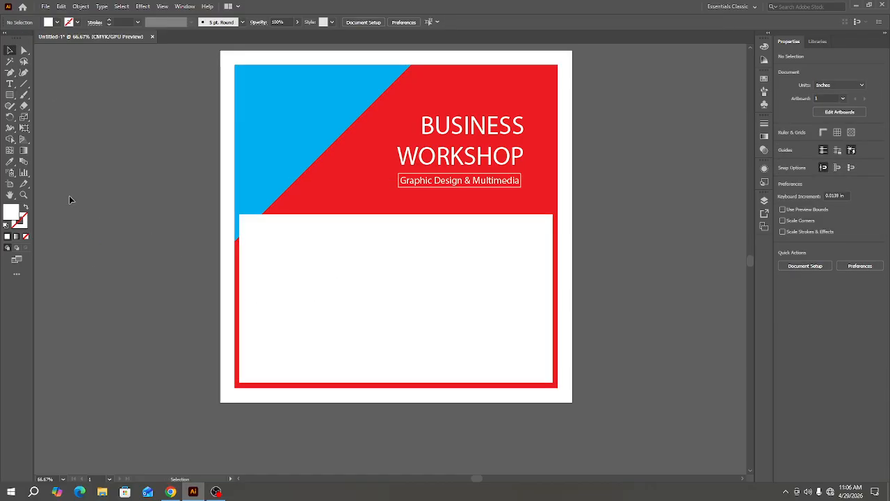
# Draw a horizontal line about 10.67 in wide across the white rectangle's upper third, with a black 10 pt stroke.
pyautogui.click(24, 84)
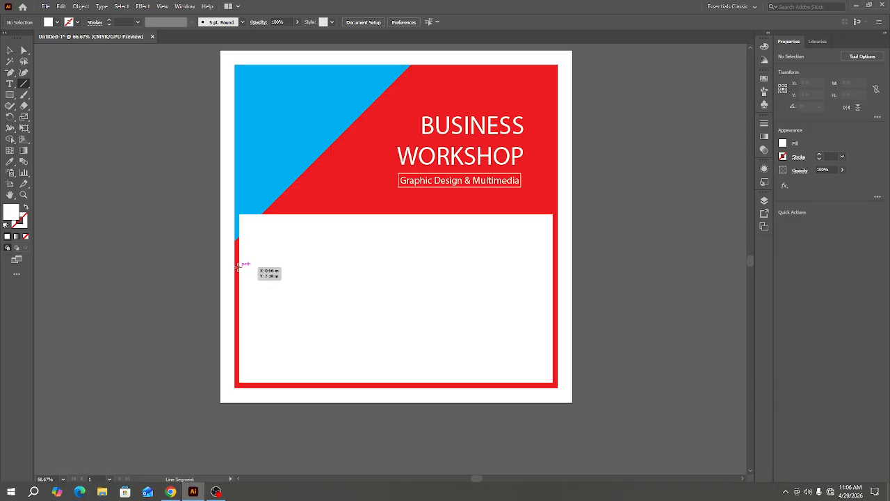
pyautogui.moveTo(238, 267); pyautogui.dragTo(550, 267)
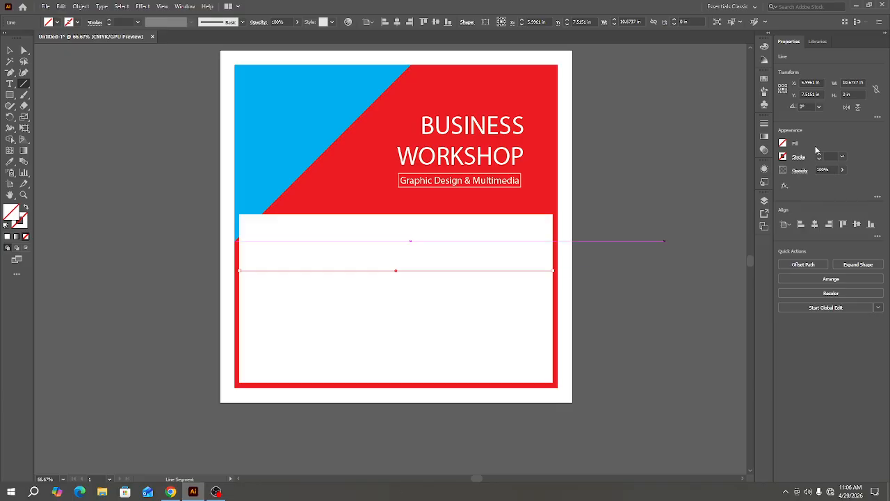
pyautogui.click(783, 157)
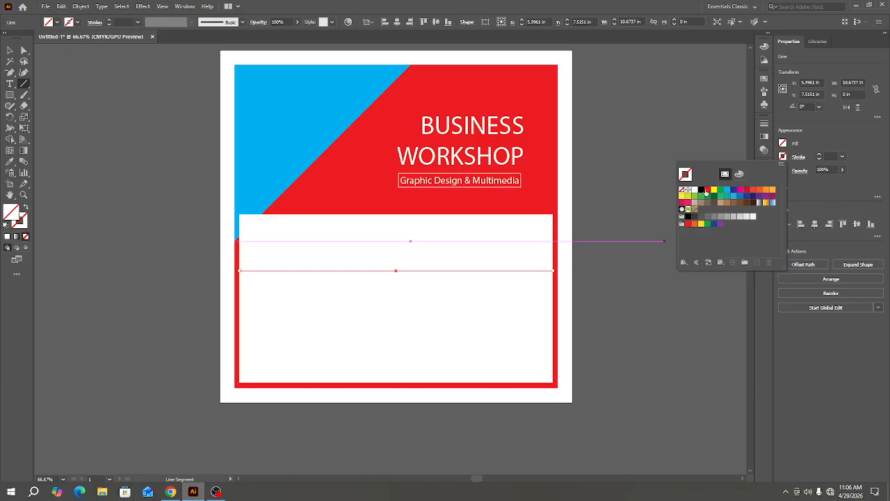
pyautogui.click(707, 190)
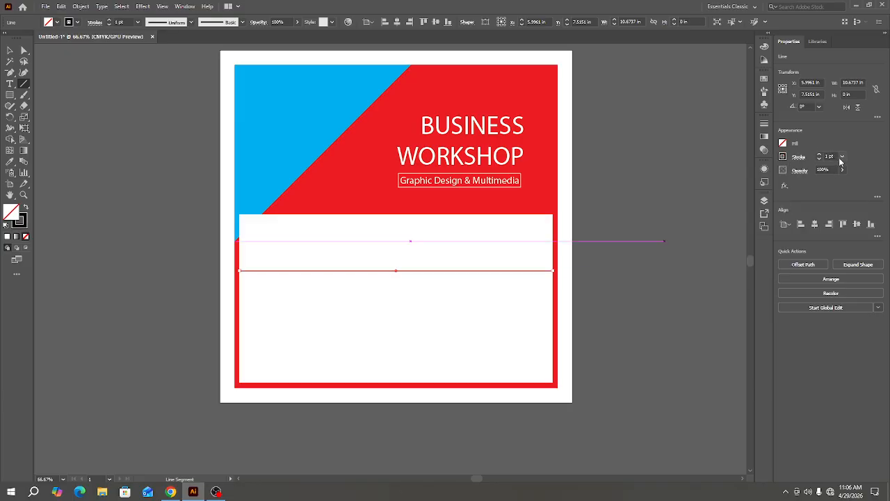
pyautogui.click(842, 158)
pyautogui.click(854, 288)
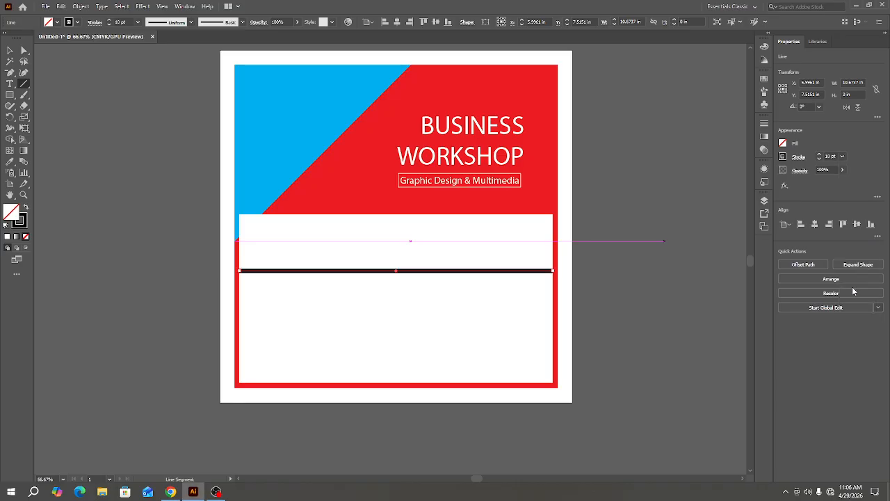
# Duplicate the black line to about two-thirds down the white rectangle and nudge the copy left to line up with the rectangle.
pyautogui.click(9, 50)
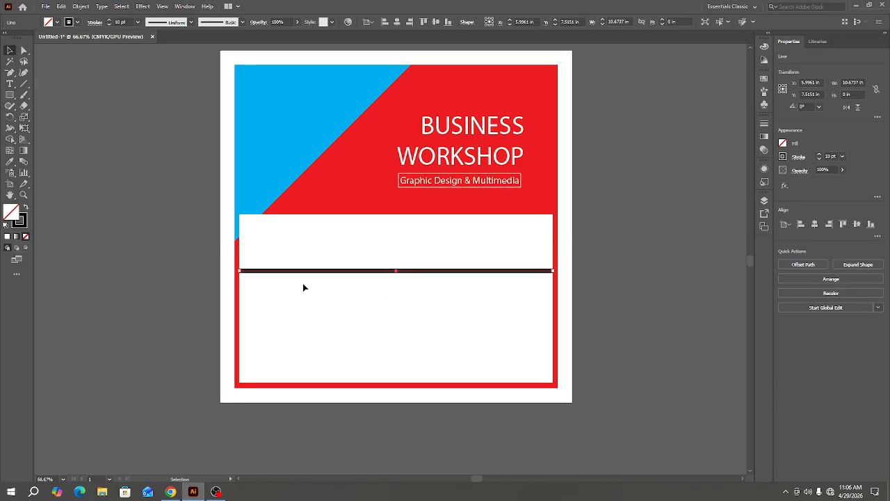
pyautogui.moveTo(314, 274); pyautogui.dragTo(315, 329)
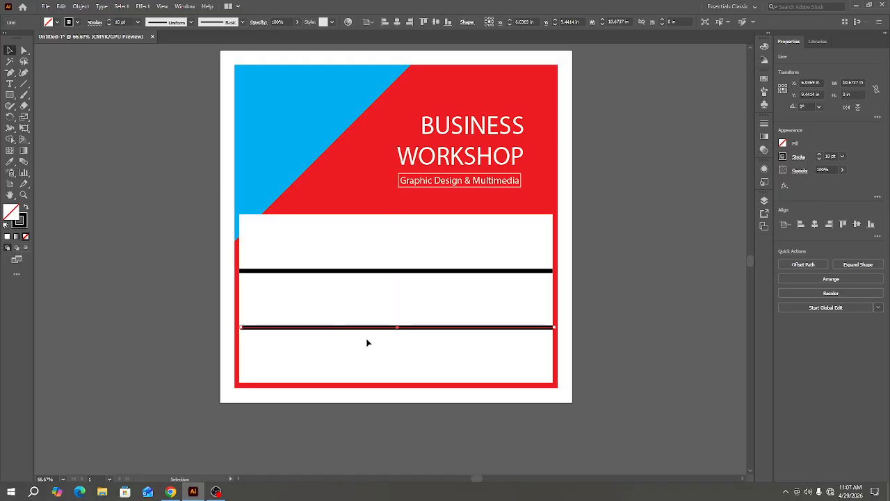
pyautogui.press('Left')
pyautogui.press('Left')
# Copy the lower line, rotate the copy to vertical and place it across the rows at about X 2.55 in.
pyautogui.moveTo(322, 327); pyautogui.dragTo(340, 294)
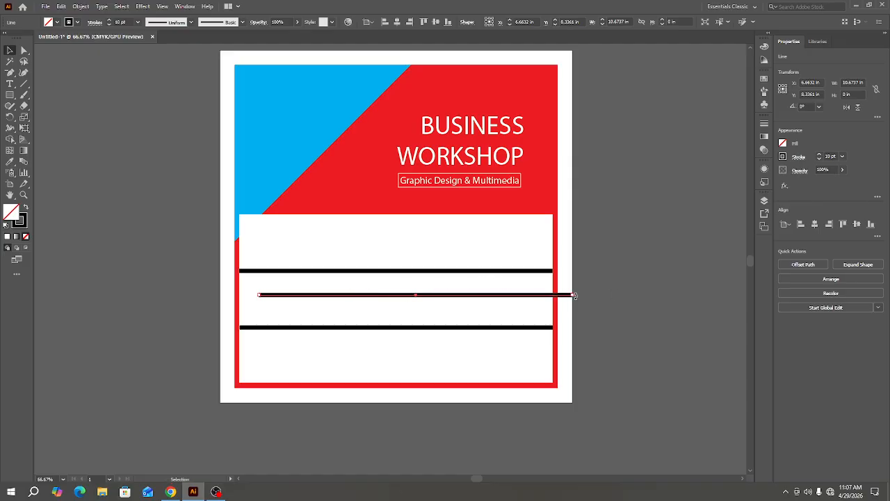
pyautogui.moveTo(408, 364); pyautogui.dragTo(409, 363)
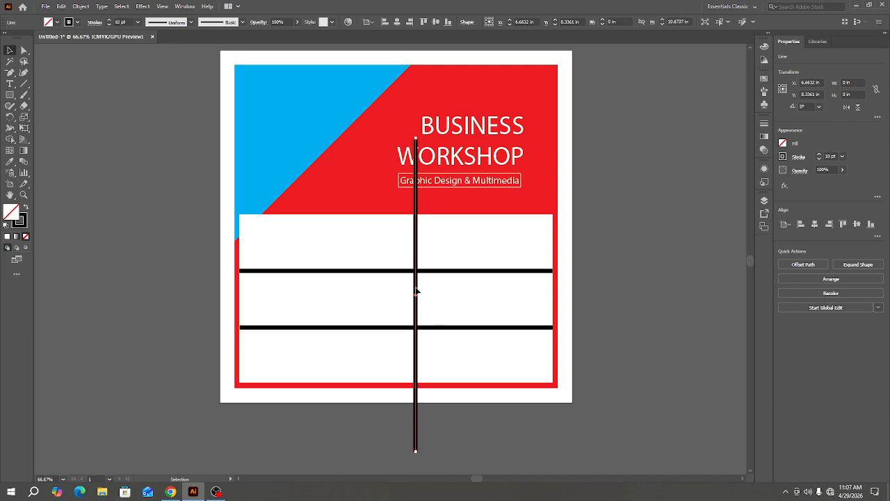
pyautogui.moveTo(416, 288); pyautogui.dragTo(295, 291)
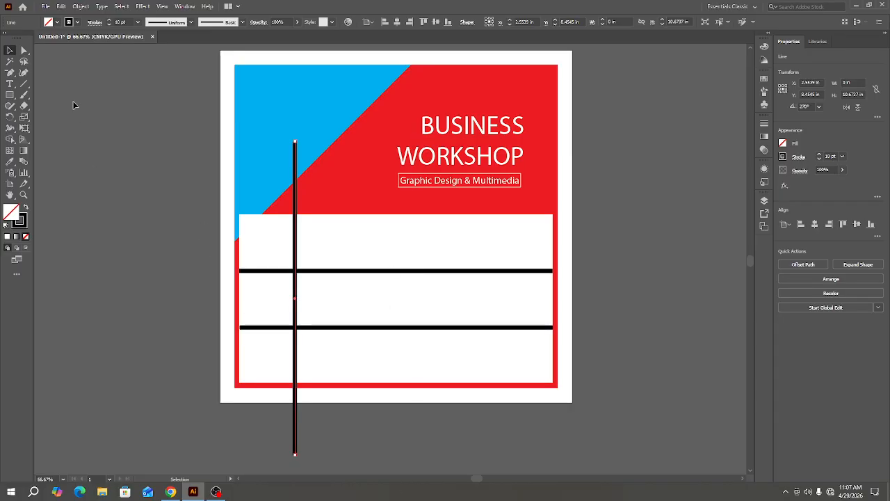
# Unlock all objects, then lock the background artwork again while keeping the white rectangle and the black lines selectable.
pyautogui.click(80, 6)
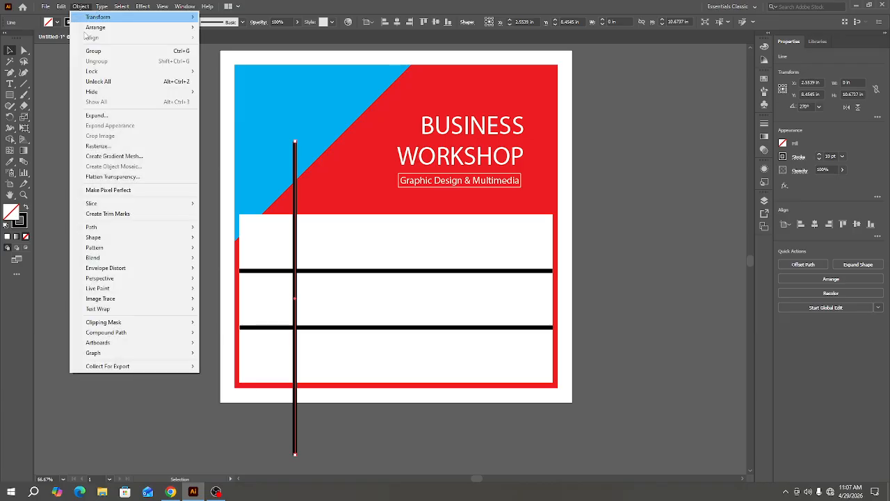
pyautogui.click(102, 82)
pyautogui.moveTo(199, 103); pyautogui.dragTo(272, 121)
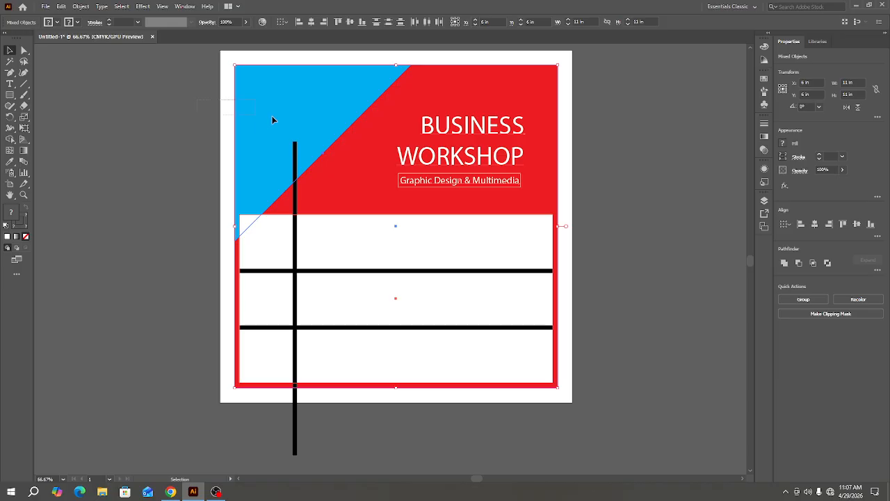
pyautogui.moveTo(408, 117)
pyautogui.mouseDown()
pyautogui.moveTo(521, 119)
pyautogui.moveTo(541, 129)
pyautogui.mouseUp()
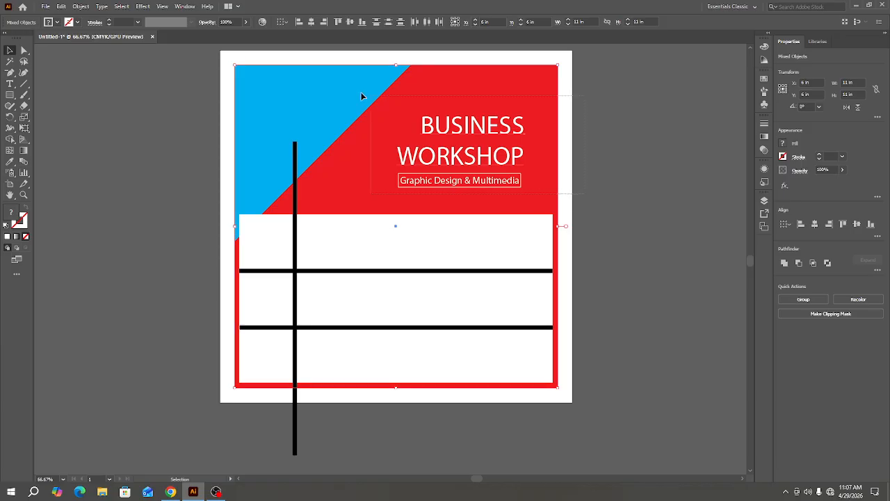
pyautogui.keyDown('shift'); pyautogui.click(340, 90); pyautogui.keyUp('shift')
pyautogui.hotkey('ctrl', 'shift', 'a')
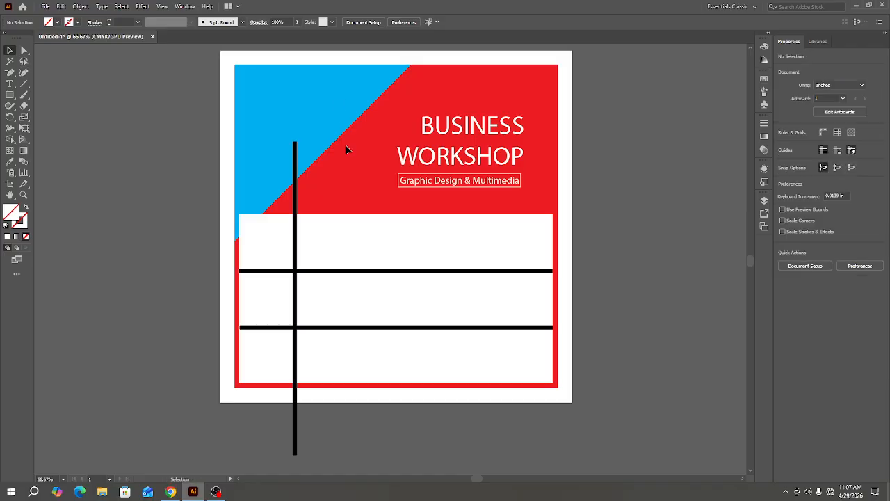
pyautogui.moveTo(239, 196); pyautogui.dragTo(402, 376)
pyautogui.click(165, 305)
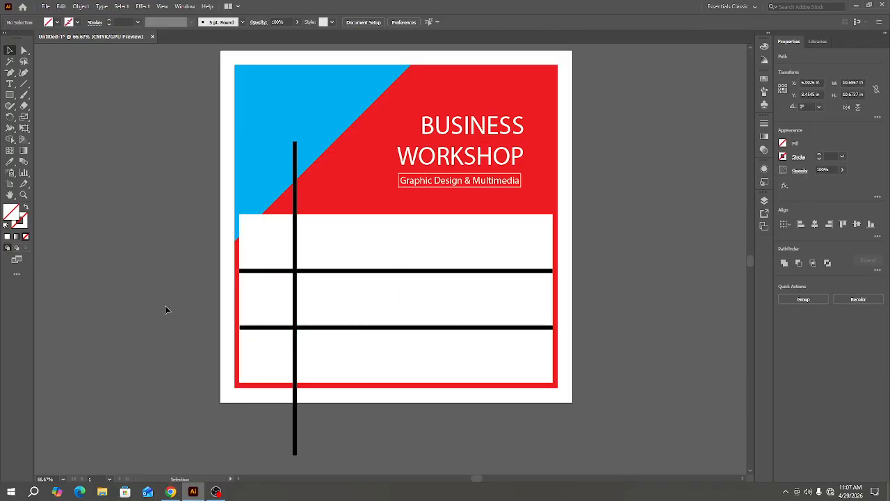
# Expand the fill and stroke of the vertical line and both horizontal lines into shapes.
pyautogui.click(295, 183)
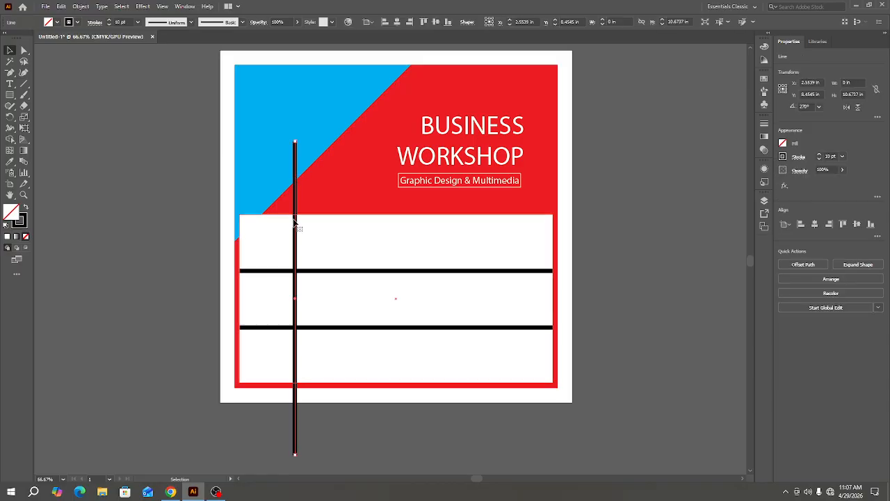
pyautogui.keyDown('shift'); pyautogui.click(318, 273); pyautogui.keyUp('shift')
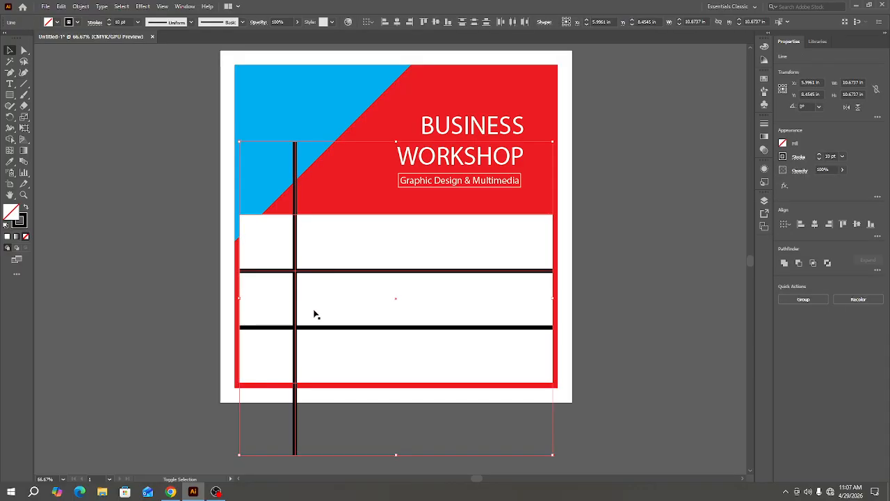
pyautogui.keyDown('shift'); pyautogui.click(314, 326); pyautogui.keyUp('shift')
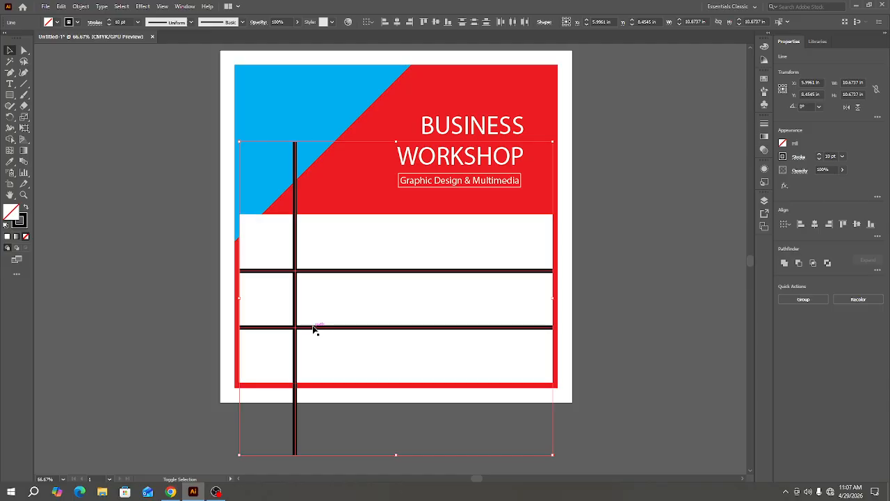
pyautogui.click(82, 9)
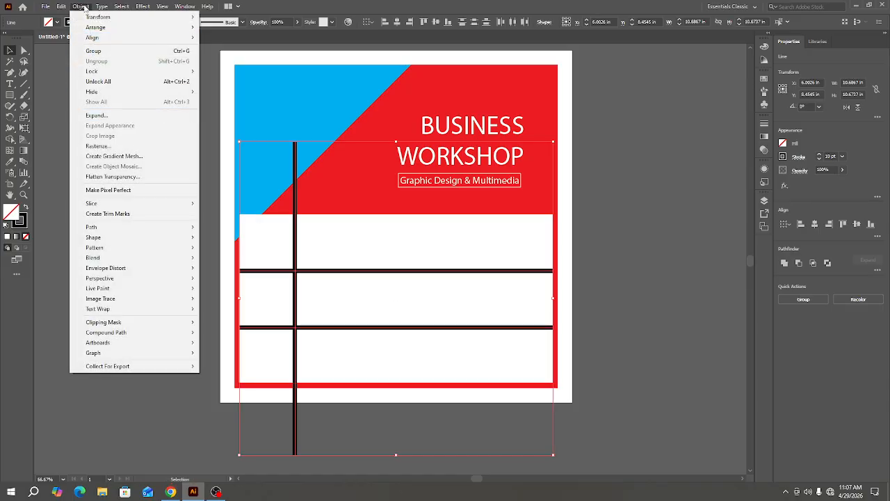
pyautogui.click(119, 117)
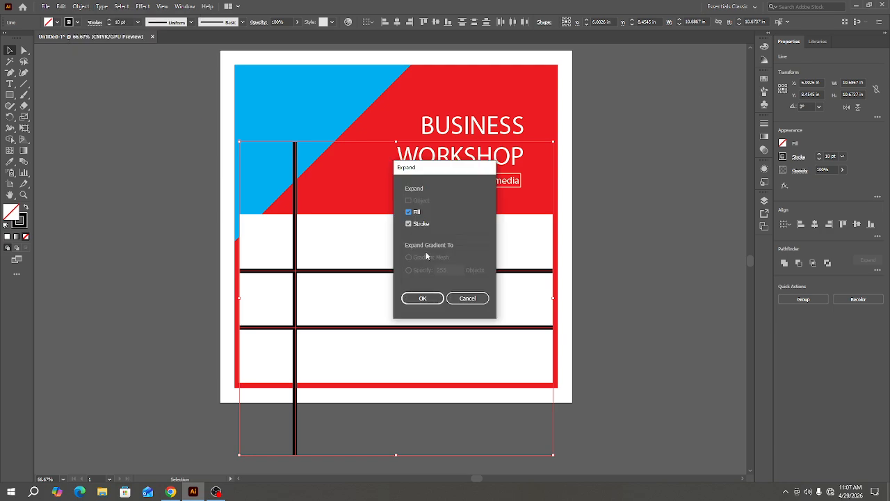
pyautogui.click(436, 297)
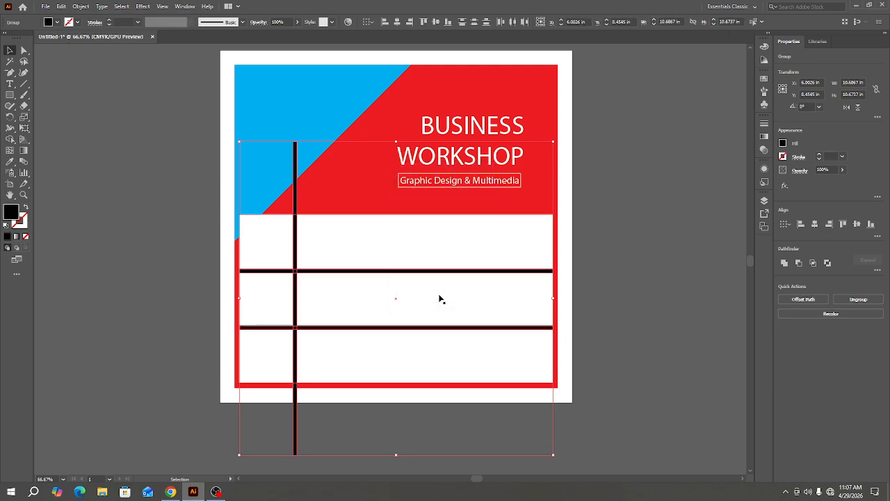
pyautogui.click(136, 242)
# Cut the expanded lines out of the white rectangle with Minus Front to split it into six cells, and deselect the result.
pyautogui.moveTo(248, 214); pyautogui.dragTo(364, 385)
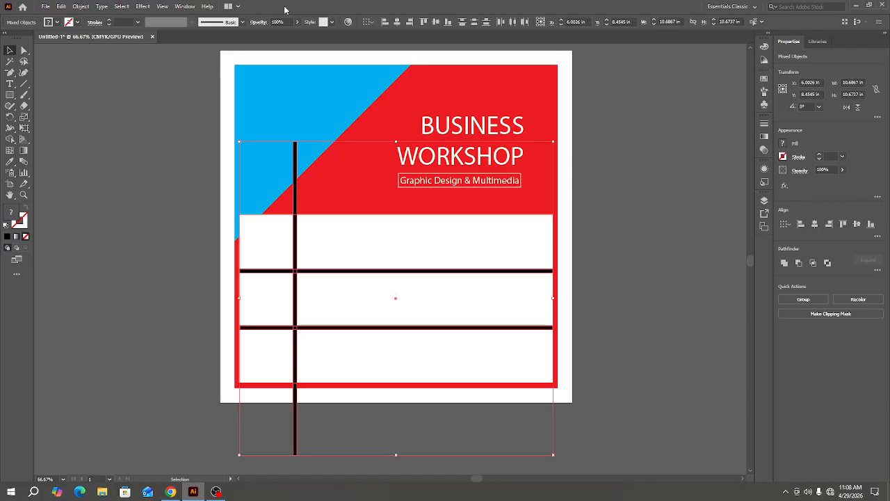
pyautogui.hotkey('ctrl', 'shift', 'F9')
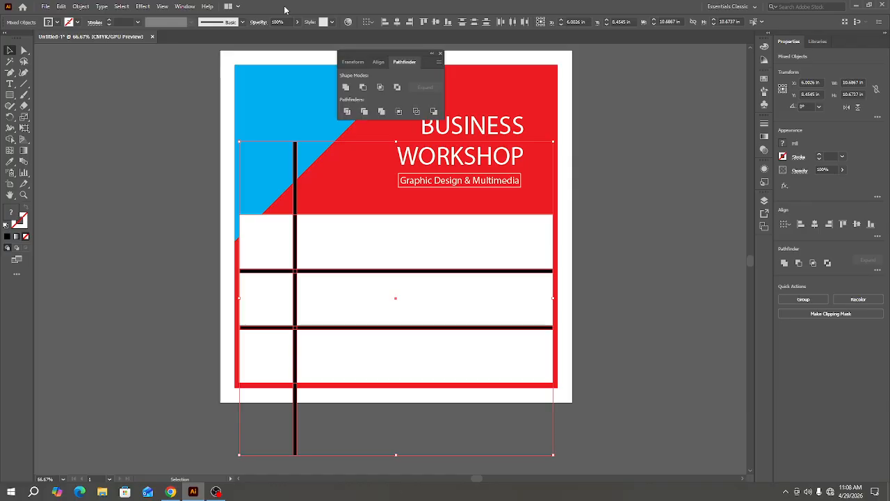
pyautogui.click(363, 88)
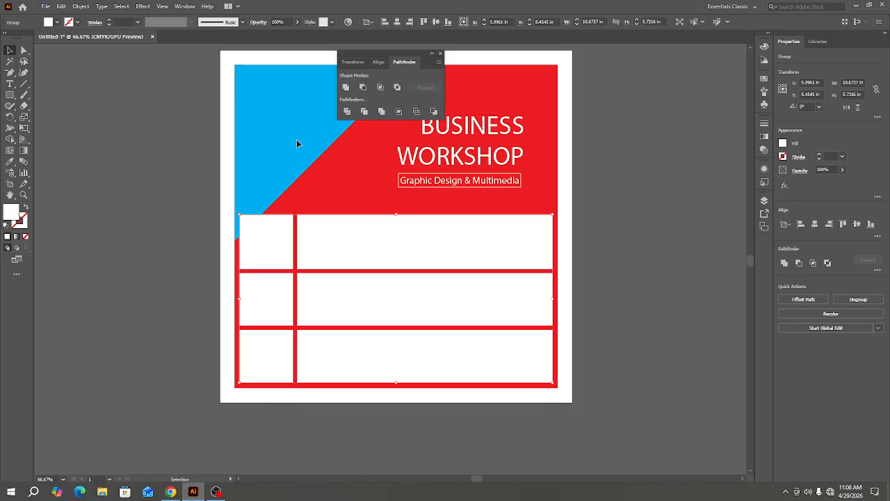
pyautogui.click(135, 306)
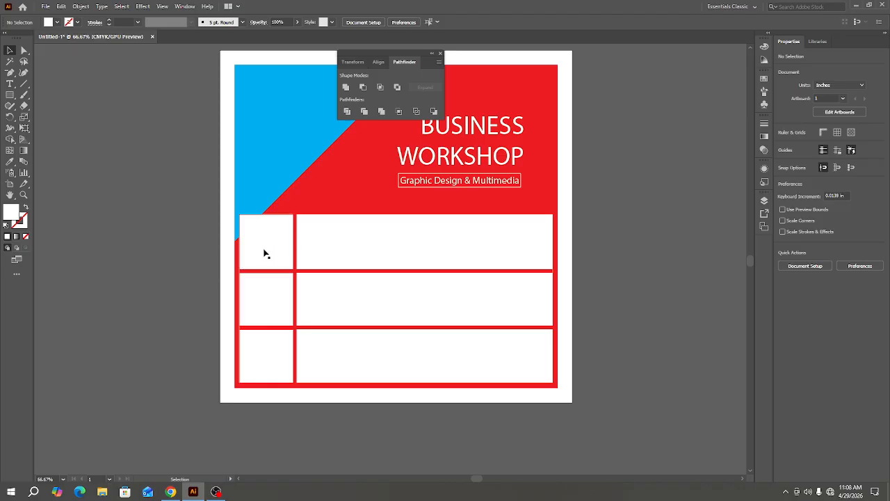
pyautogui.click(343, 251)
pyautogui.click(601, 275)
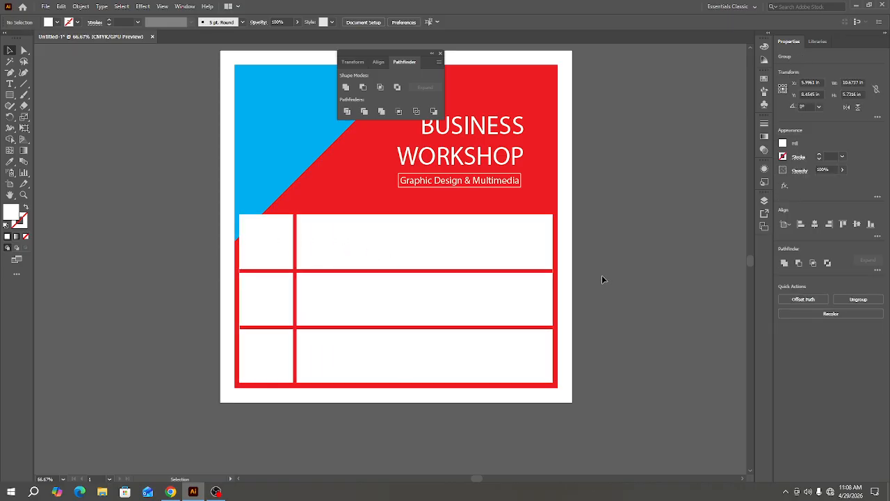
pyautogui.click(277, 252)
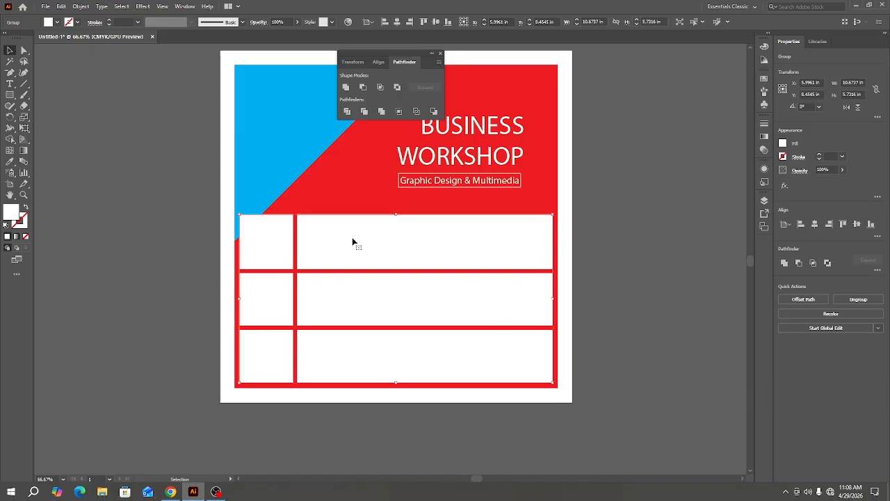
pyautogui.moveTo(287, 249); pyautogui.dragTo(272, 249)
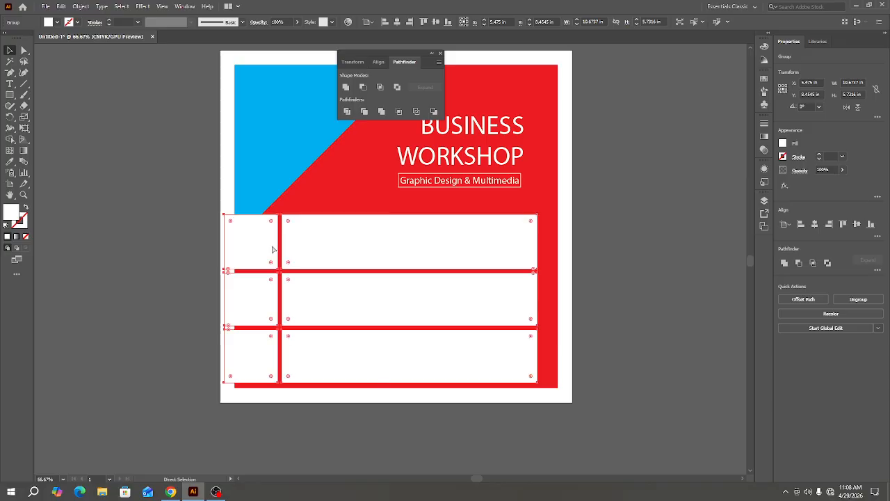
pyautogui.hotkey('ctrl', 'z')
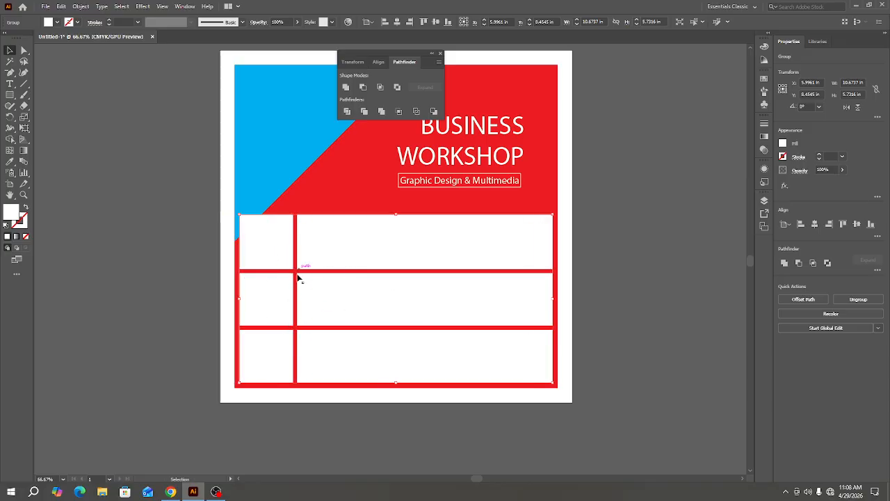
pyautogui.click(650, 294)
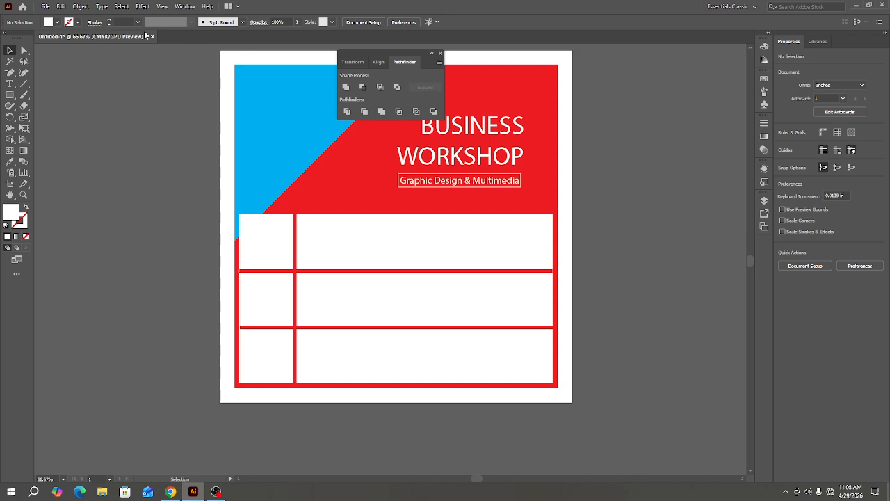
# Add the text "1" over the blue area and set its font to Calibri.
pyautogui.click(10, 83)
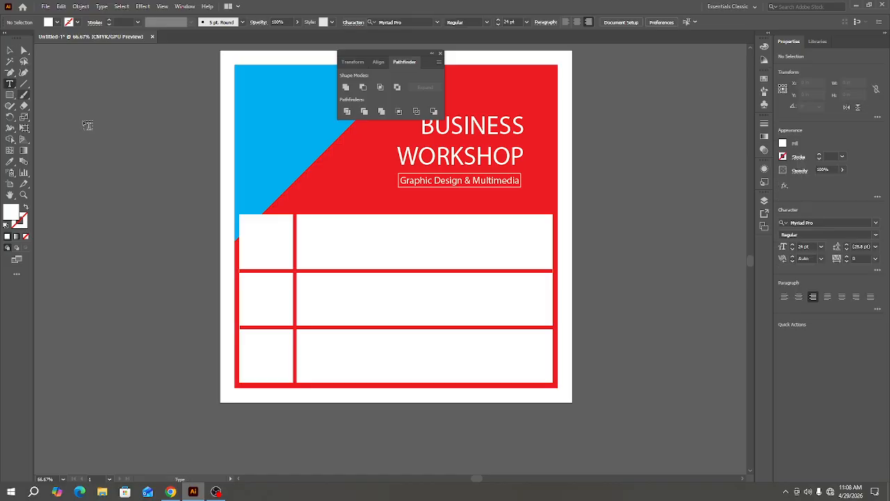
pyautogui.click(300, 157)
pyautogui.write('1')
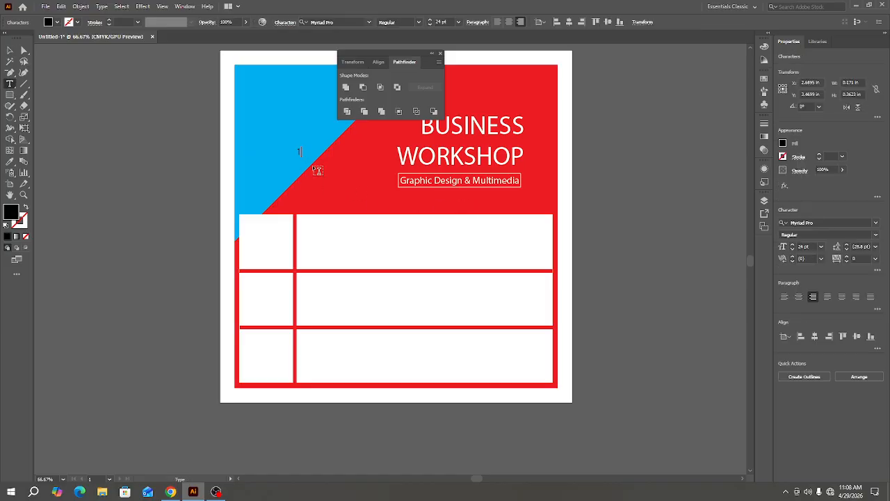
pyautogui.click(9, 51)
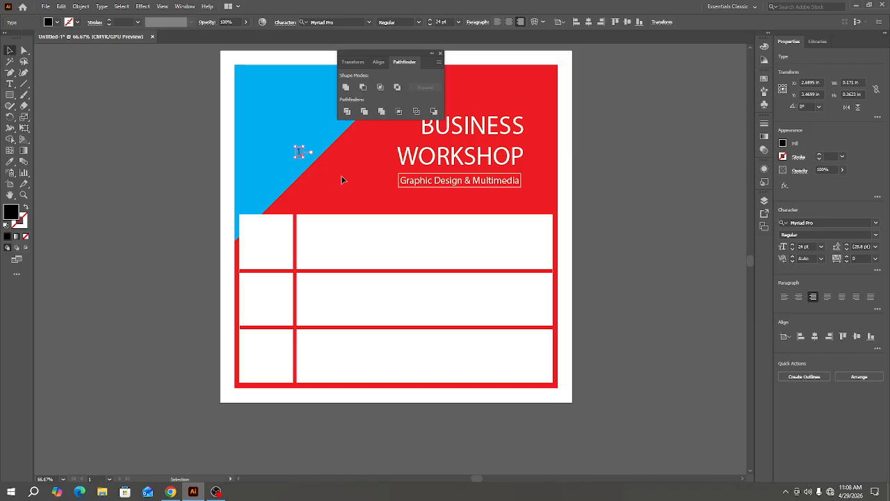
pyautogui.click(871, 221)
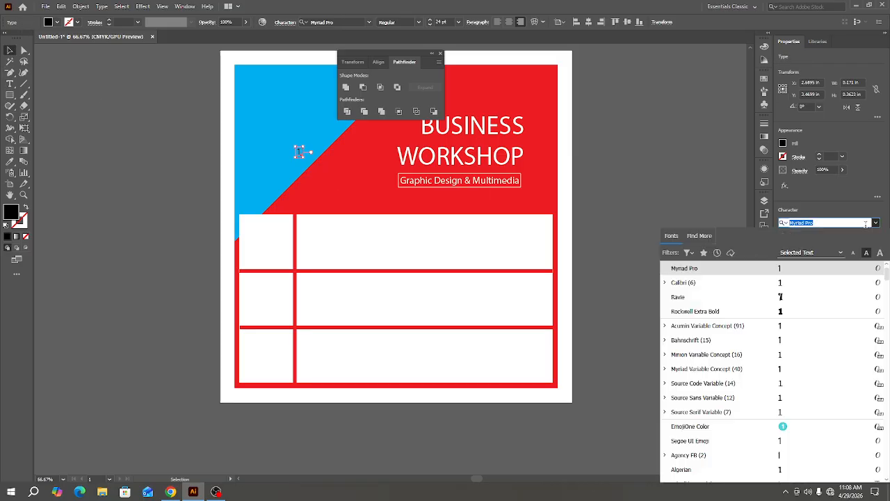
pyautogui.click(714, 285)
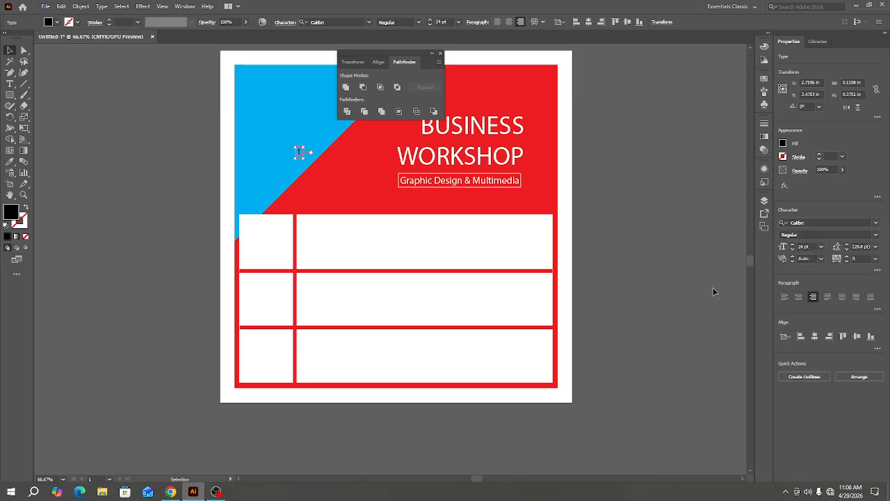
# Make the "1" Bold at 72 pt, place it in the first row's narrow cell and scale it up to about 106 pt.
pyautogui.click(877, 236)
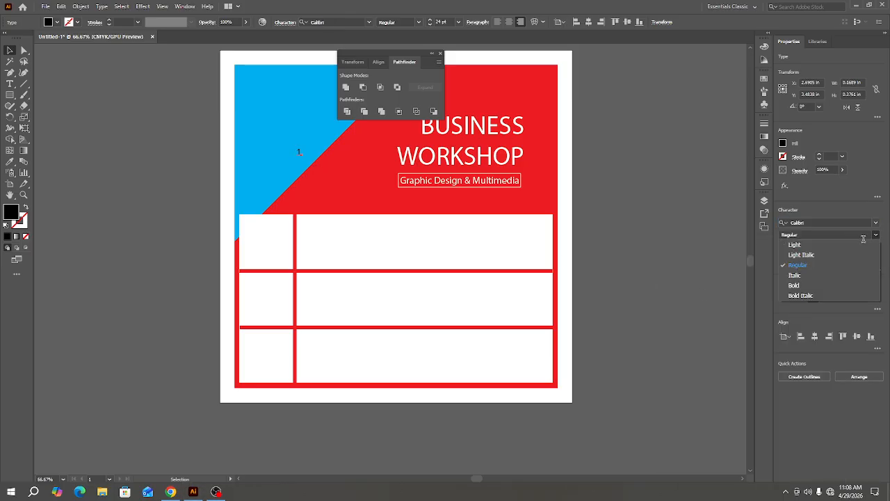
pyautogui.click(866, 281)
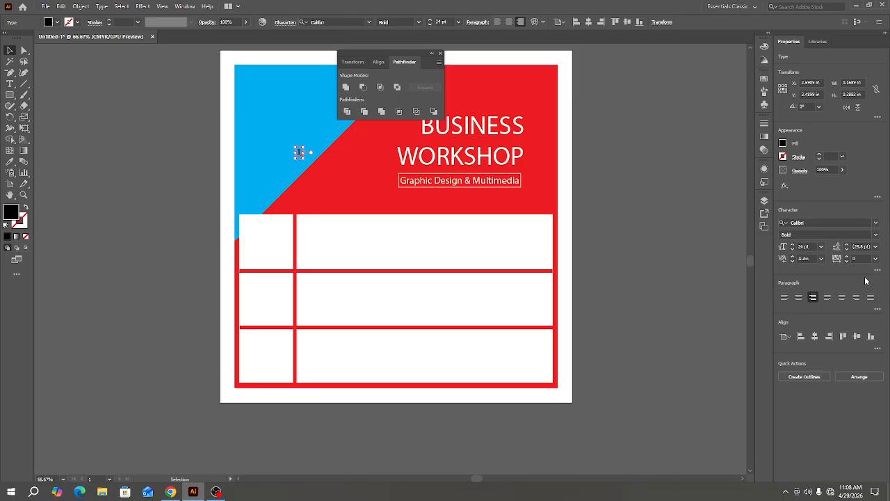
pyautogui.click(822, 248)
pyautogui.click(834, 412)
pyautogui.moveTo(299, 142); pyautogui.dragTo(291, 274)
# Copy the "1" into the second and third rows' narrow cells and change the copies to "2" and "3".
pyautogui.moveTo(262, 248); pyautogui.dragTo(262, 359)
pyautogui.doubleClick(267, 310)
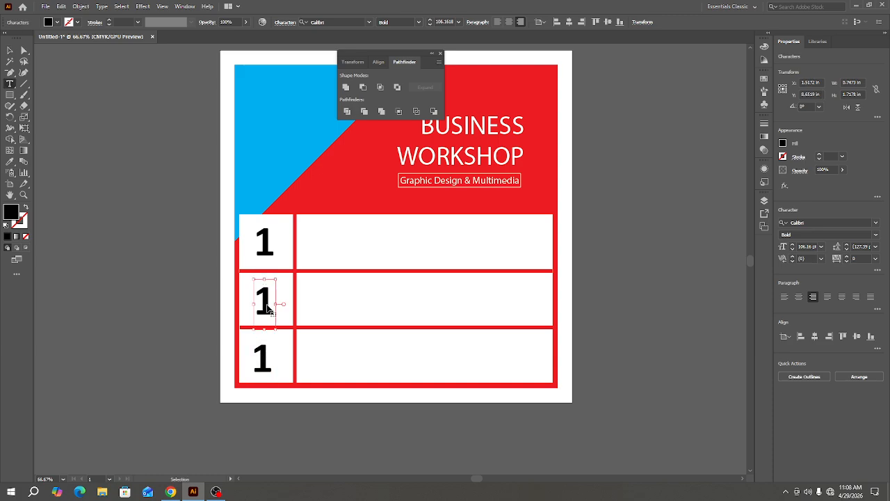
pyautogui.doubleClick(267, 307)
pyautogui.write('2')
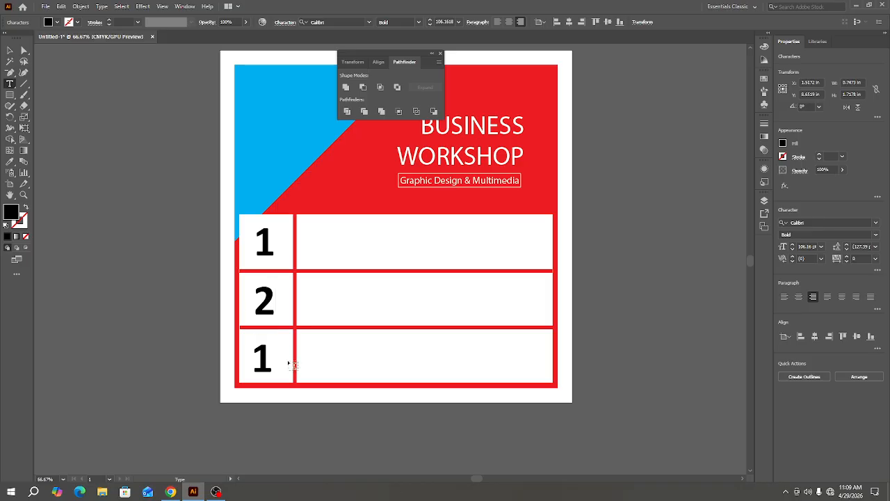
pyautogui.press('Escape')
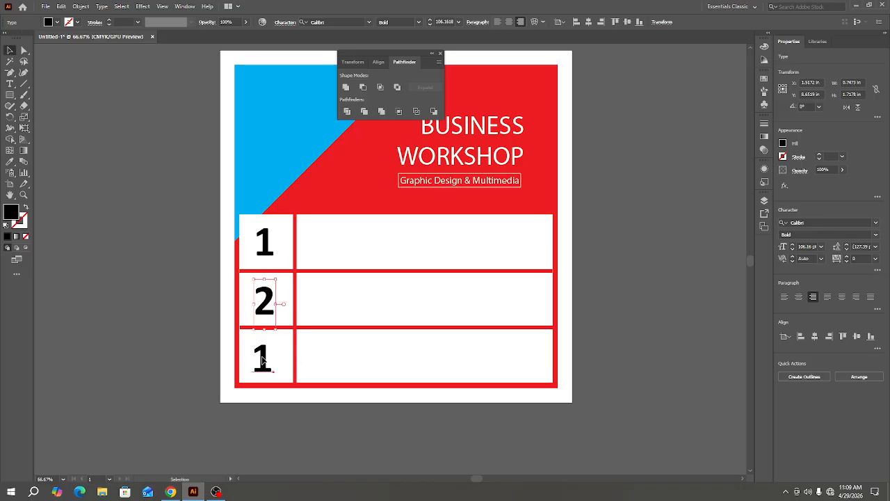
pyautogui.doubleClick(263, 359)
pyautogui.write('3')
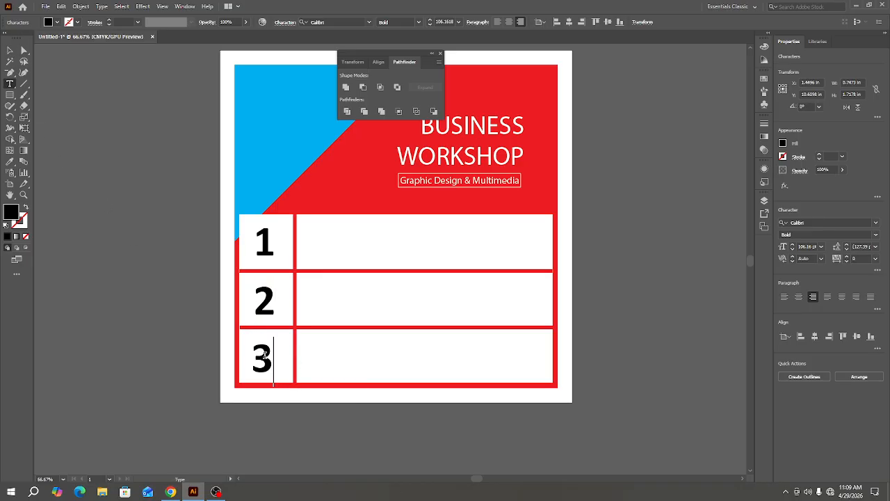
# Align the numbers 1, 2 and 3 with each other on their horizontal centres and deselect them.
pyautogui.click(10, 50)
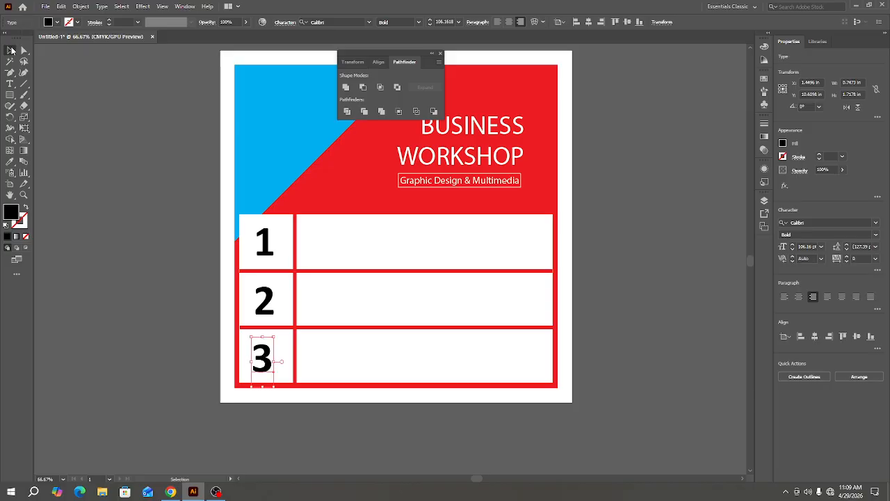
pyautogui.keyDown('shift'); pyautogui.click(263, 306); pyautogui.keyUp('shift')
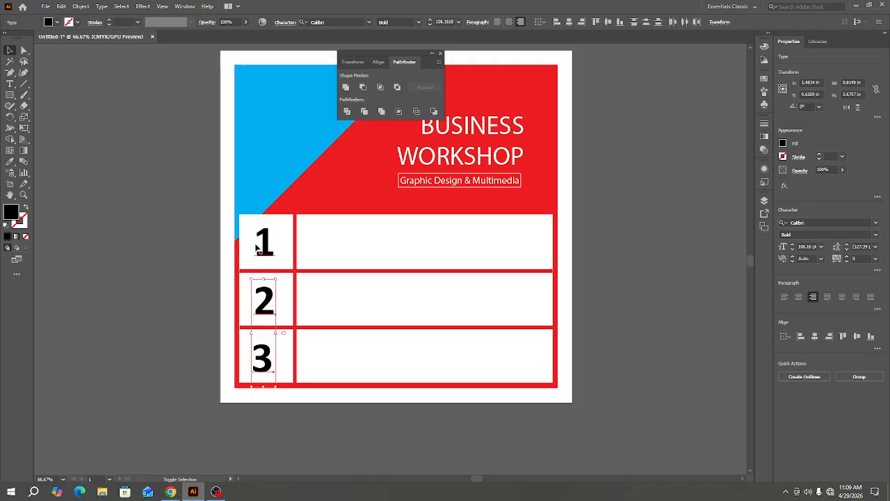
pyautogui.keyDown('shift'); pyautogui.click(260, 245); pyautogui.keyUp('shift')
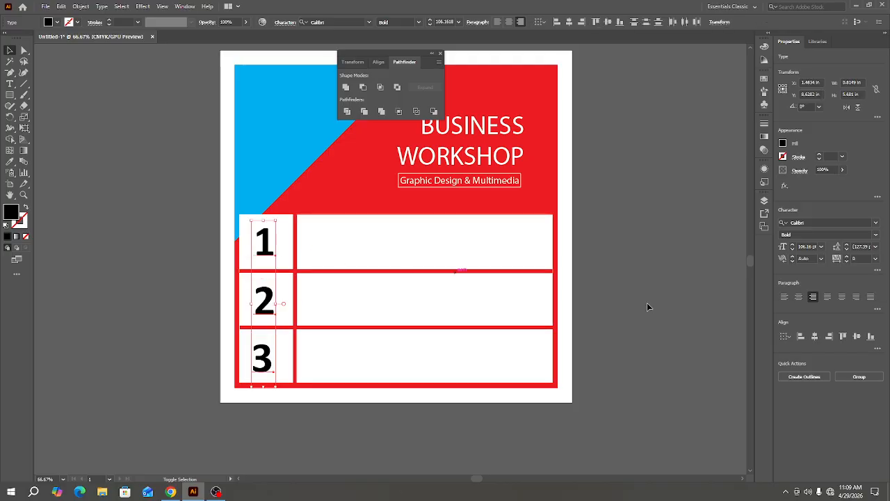
pyautogui.click(816, 336)
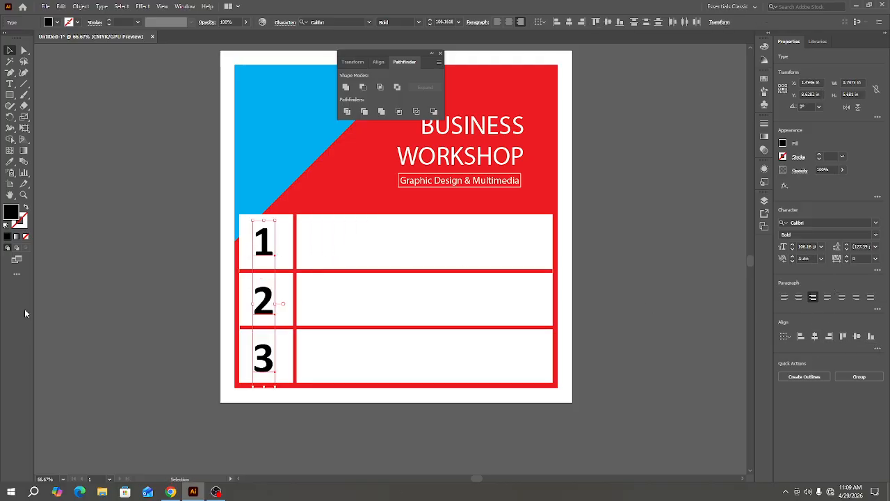
pyautogui.click(209, 358)
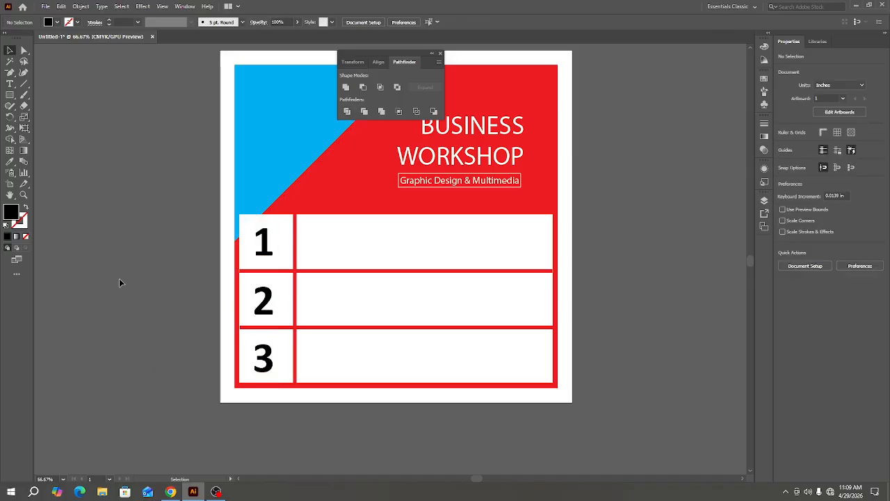
pyautogui.moveTo(269, 233); pyautogui.dragTo(382, 403)
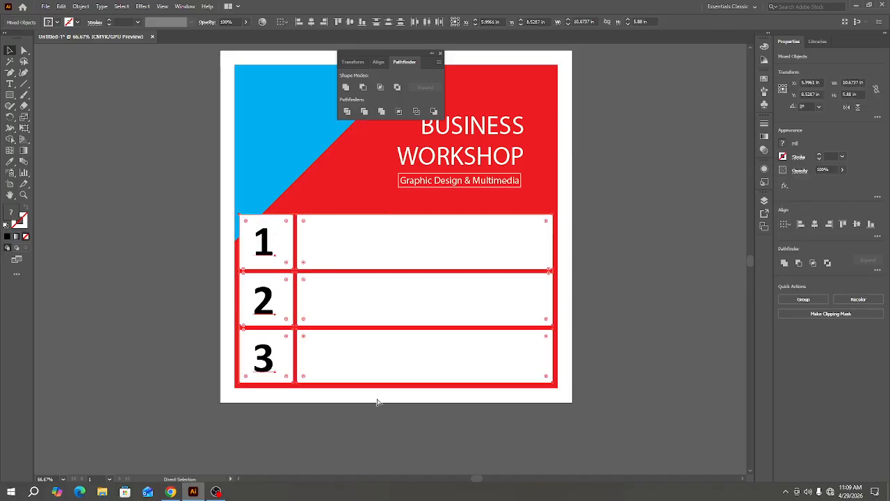
pyautogui.click(377, 403)
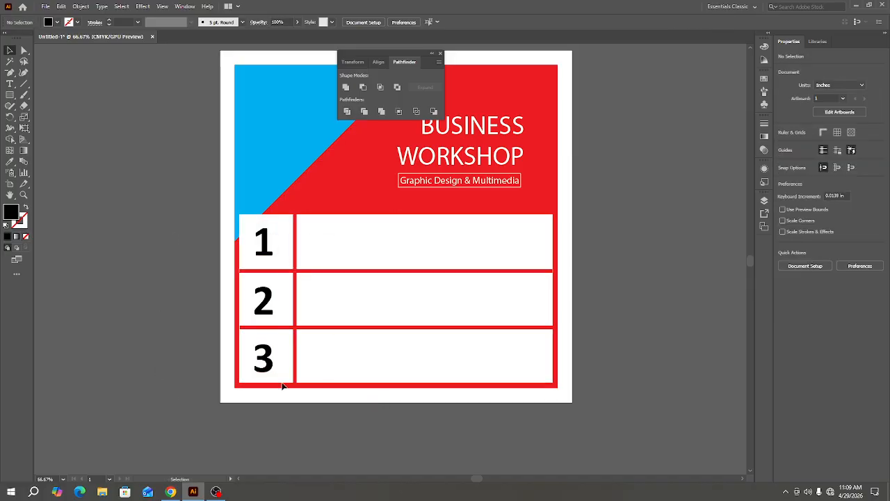
# Switch to Chrome to check the reference flyer in the question paper, and return to Illustrator.
pyautogui.click(170, 492)
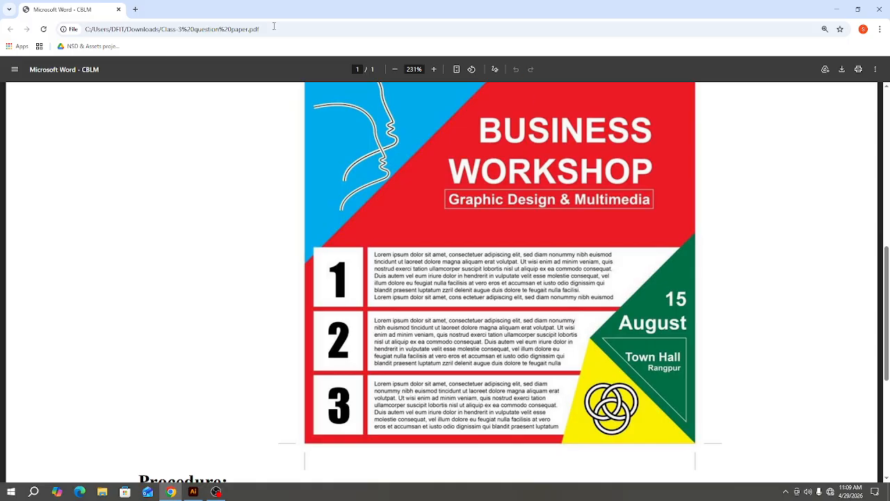
pyautogui.click(837, 12)
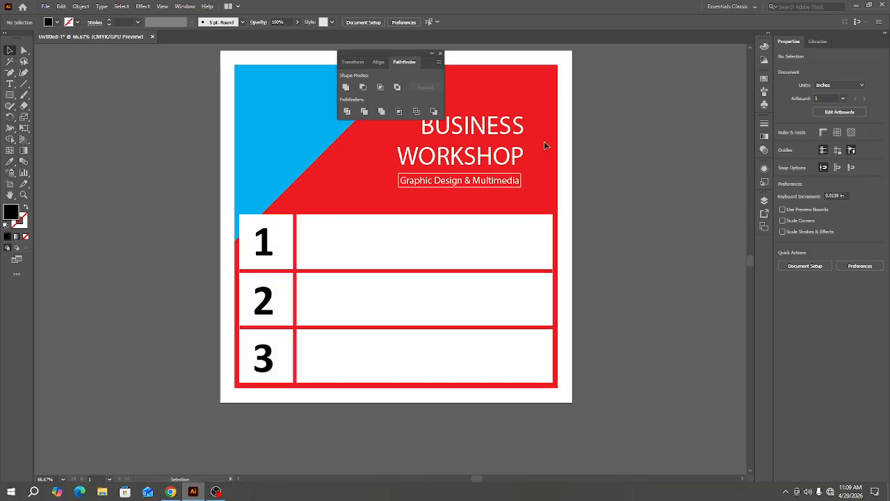
# Add a 12 pt placeholder text area about 6.6 × 1.56 in in the first row's wide cell and align its text left.
pyautogui.click(13, 83)
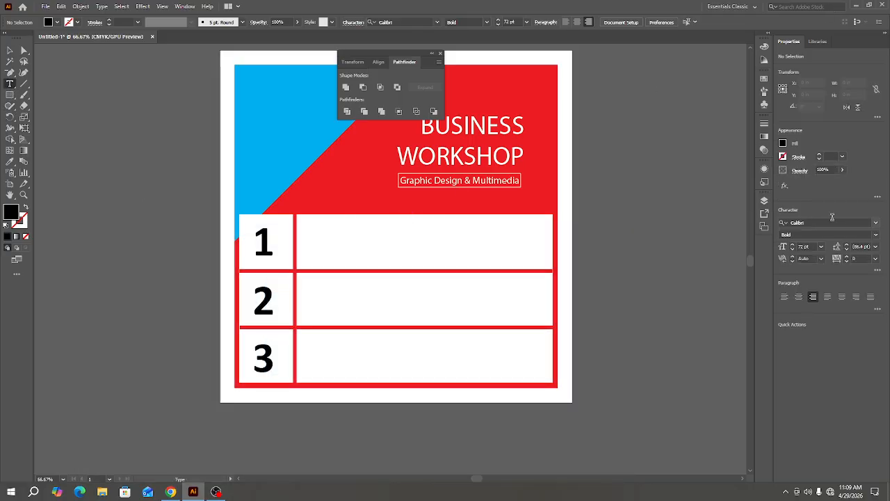
pyautogui.click(821, 247)
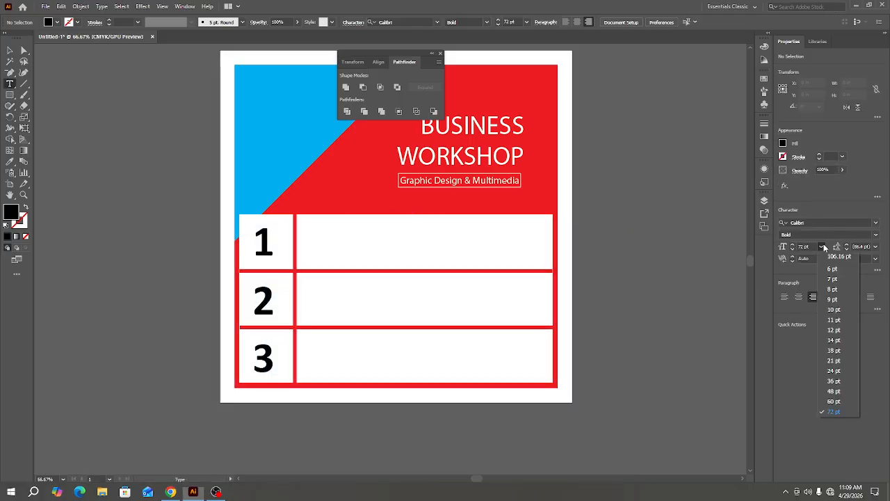
pyautogui.click(834, 329)
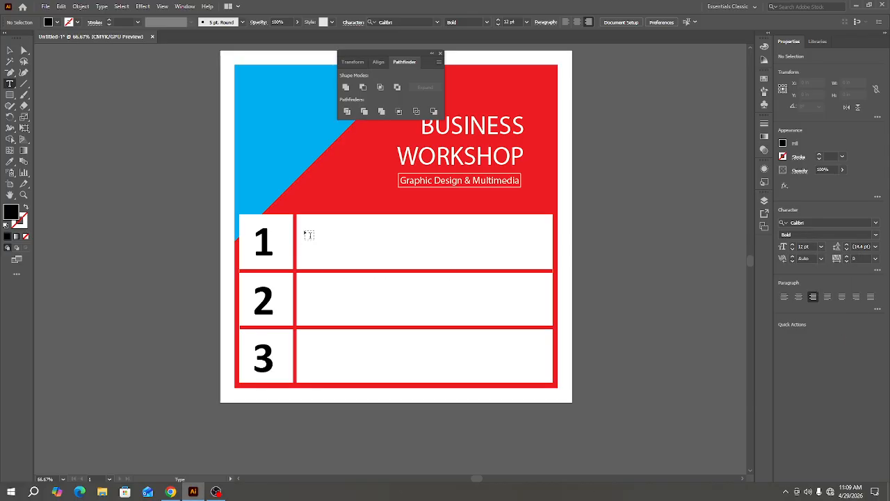
pyautogui.moveTo(303, 219); pyautogui.dragTo(501, 270)
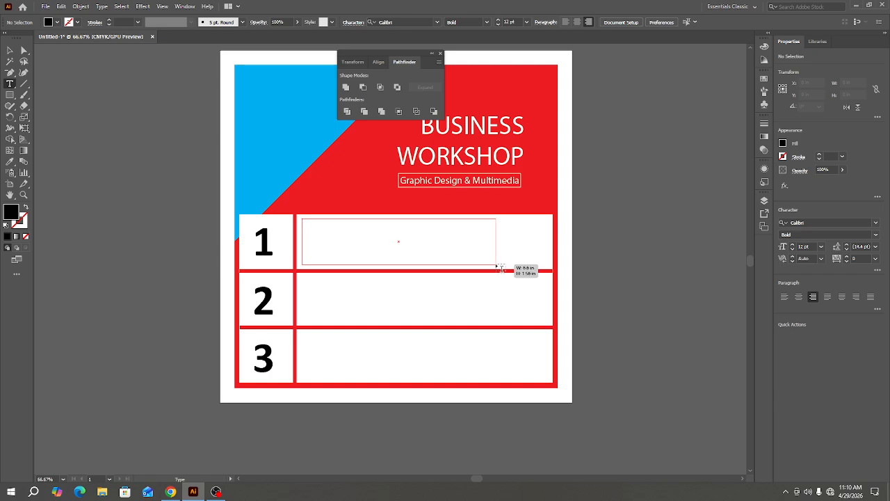
pyautogui.click(785, 297)
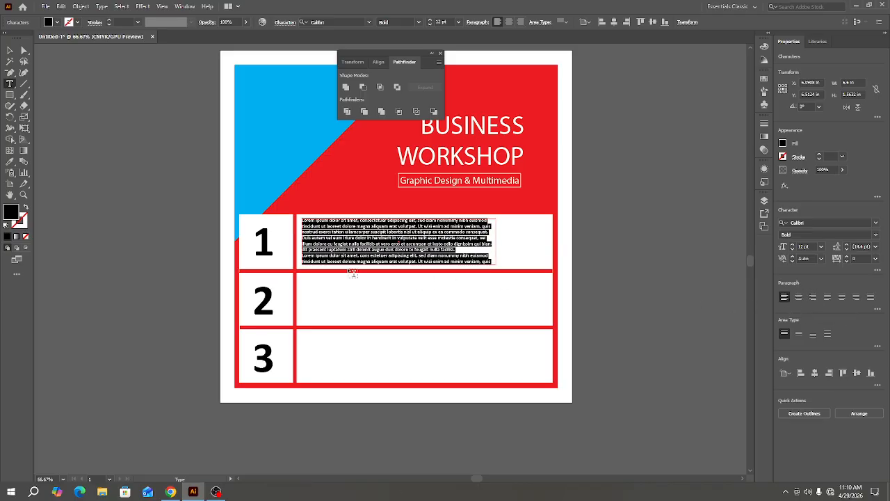
# Delete the 12 pt placeholder text area from the first row's wide cell.
pyautogui.click(9, 50)
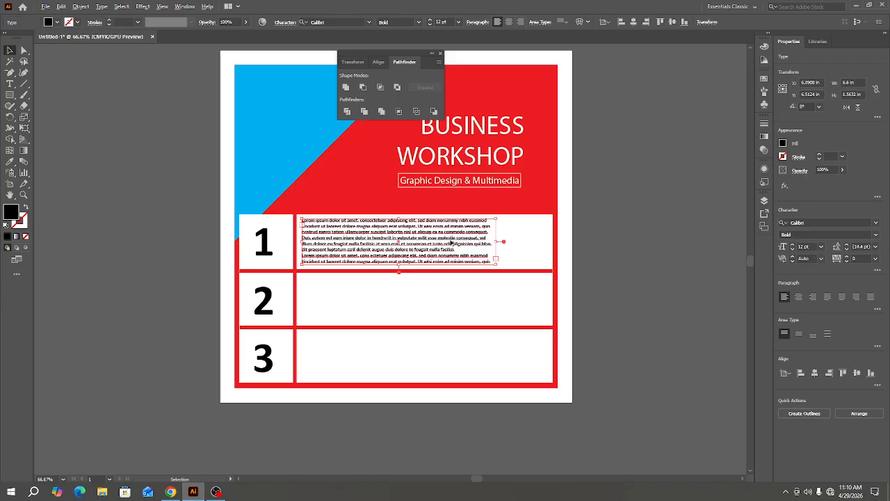
pyautogui.click(10, 84)
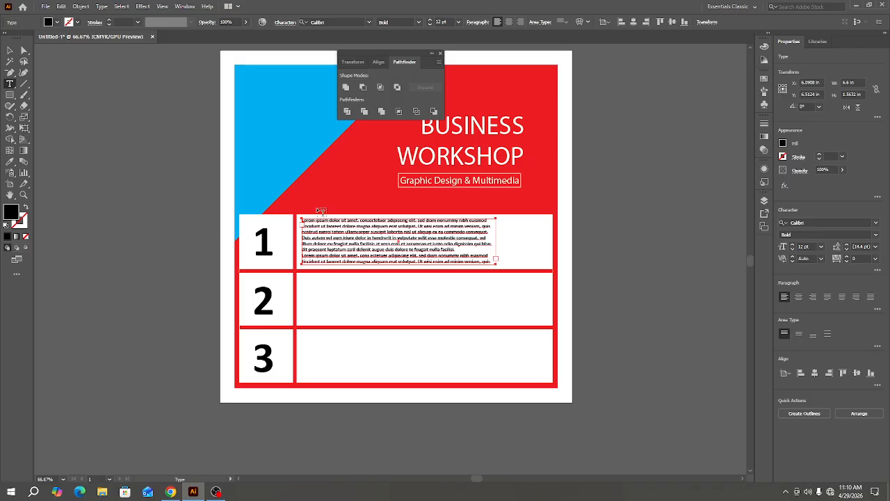
pyautogui.click(10, 50)
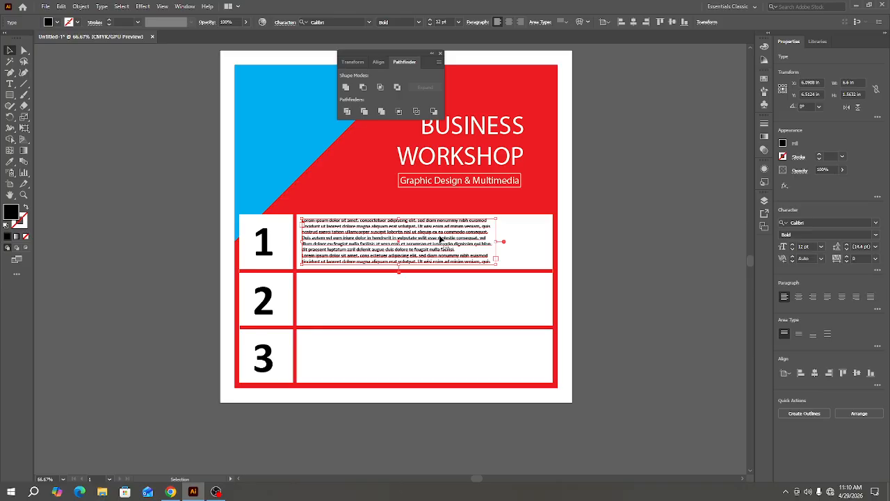
pyautogui.press('Delete')
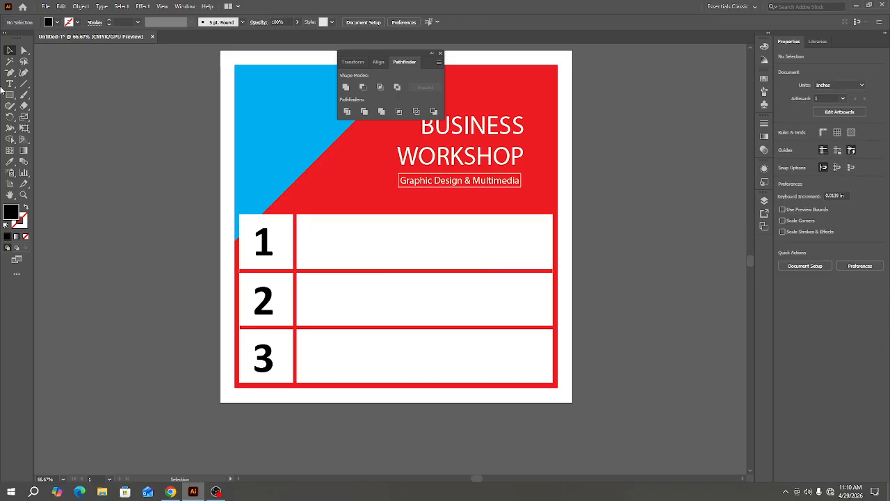
# Add a 14 pt placeholder text area about 6.5 × 1.5 in in the first row's wide cell.
pyautogui.click(9, 84)
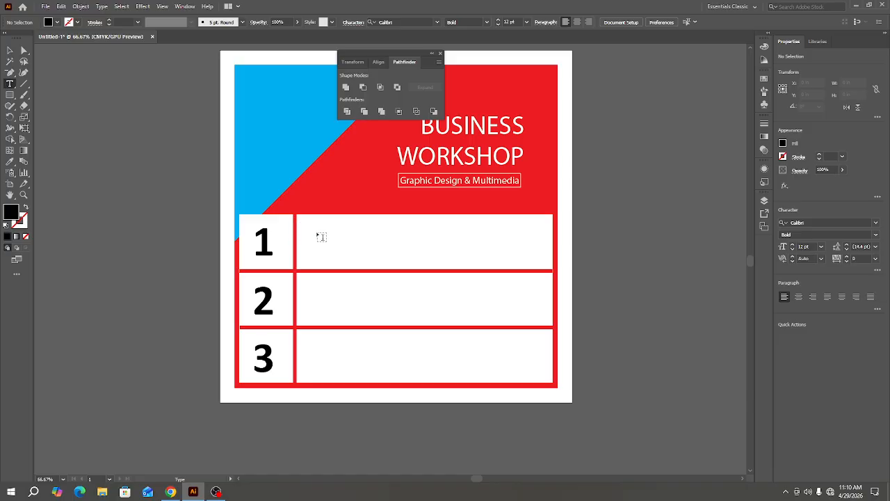
pyautogui.click(821, 246)
pyautogui.click(831, 340)
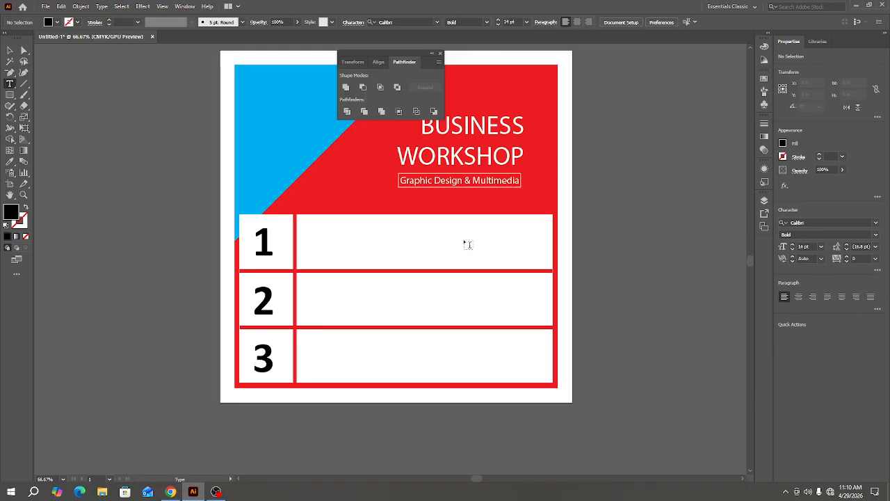
pyautogui.moveTo(304, 220); pyautogui.dragTo(508, 264)
pyautogui.moveTo(498, 266)
pyautogui.mouseDown()
pyautogui.moveTo(490, 268)
pyautogui.moveTo(498, 270)
pyautogui.moveTo(495, 261)
pyautogui.mouseUp()
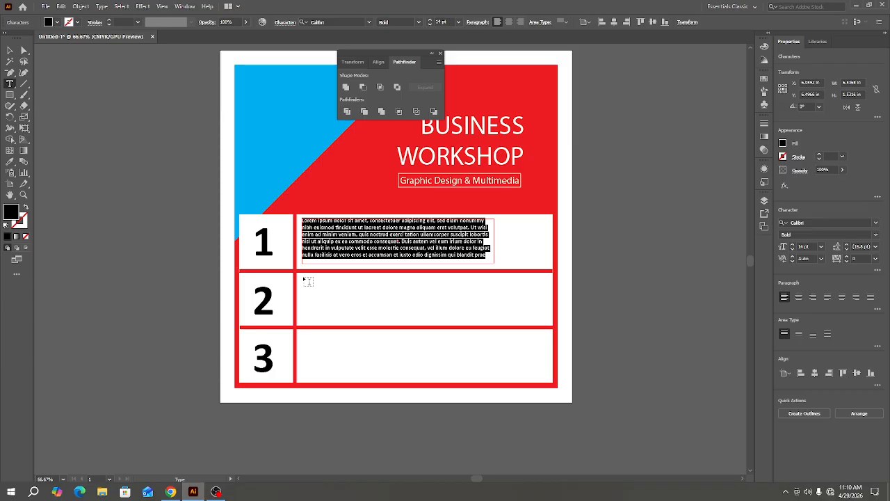
# Add 14 pt placeholder text areas about 5.7 × 1.4 in in the second row and 5.4 × 1.5 in in the third, and deselect.
pyautogui.moveTo(307, 281); pyautogui.dragTo(478, 324)
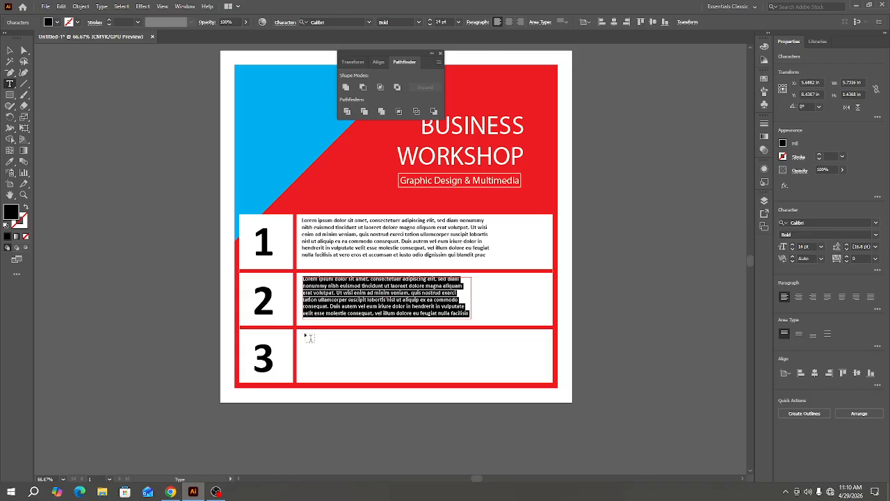
pyautogui.moveTo(305, 335); pyautogui.dragTo(470, 382)
pyautogui.click(10, 50)
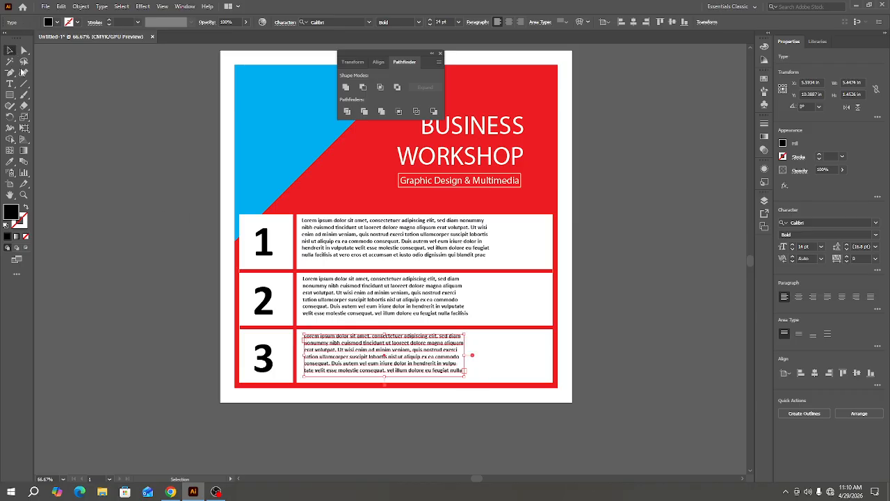
pyautogui.click(180, 271)
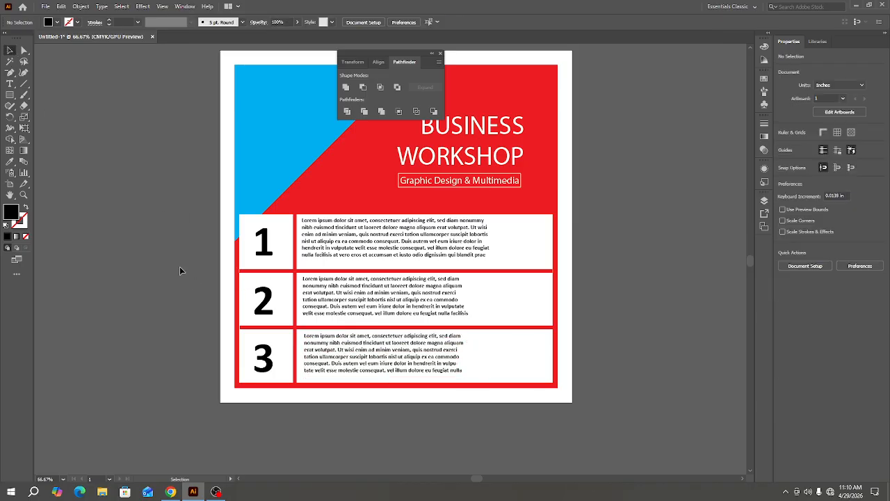
# Move the first and second rows' paragraphs down slightly within their cells, and deselect everything.
pyautogui.click(352, 249)
pyautogui.moveTo(352, 248); pyautogui.dragTo(353, 250)
pyautogui.click(388, 296)
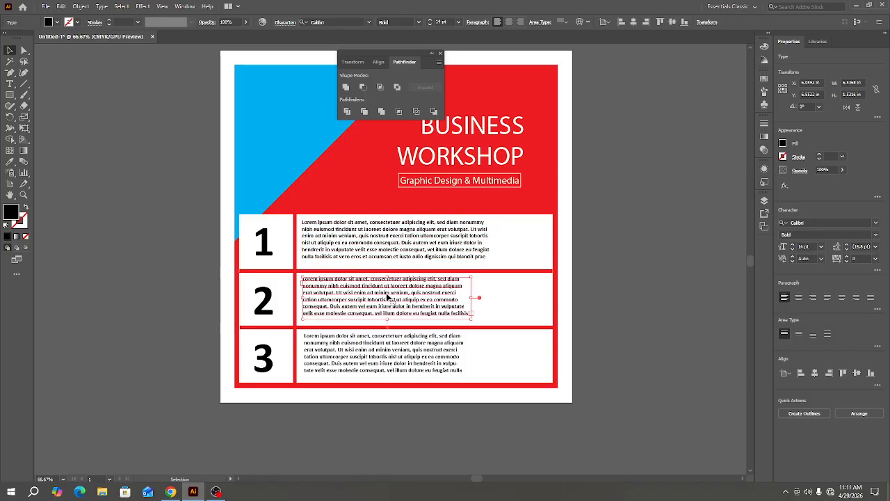
pyautogui.moveTo(388, 297); pyautogui.dragTo(388, 299)
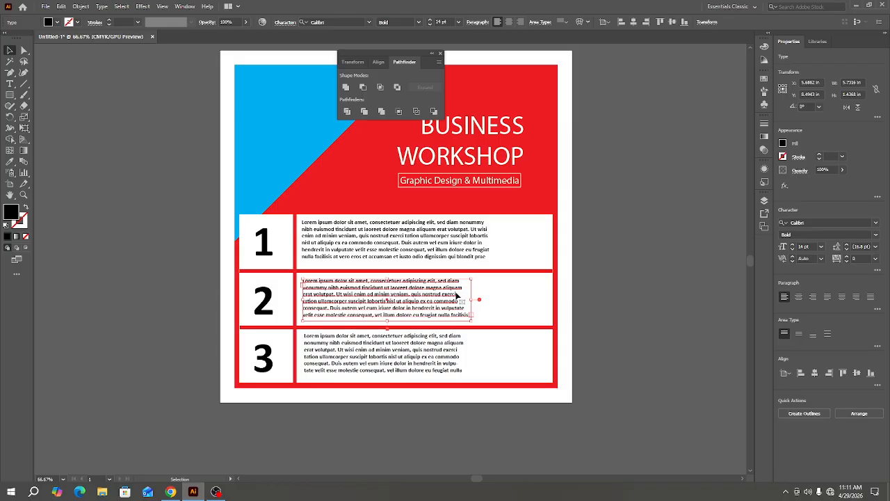
pyautogui.click(622, 295)
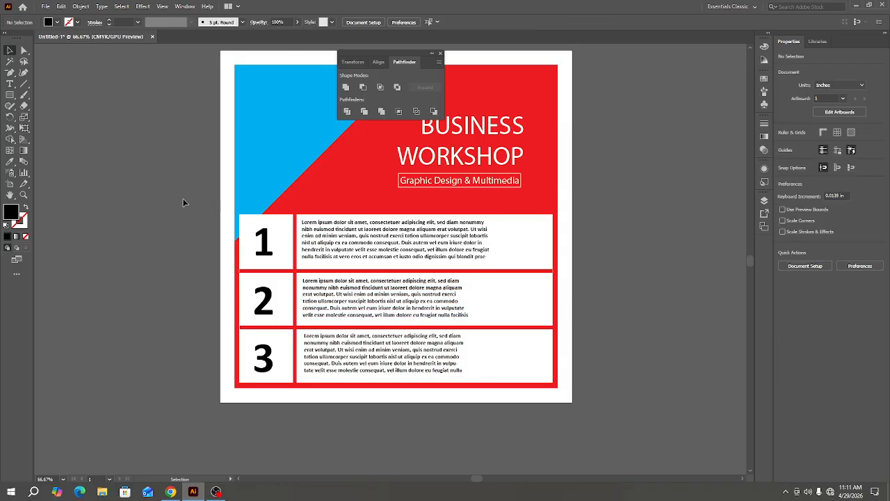
pyautogui.moveTo(183, 199); pyautogui.dragTo(541, 380)
pyautogui.click(504, 374)
# Switch to Chrome to review the remaining parts of the reference flyer in the question paper.
pyautogui.click(170, 492)
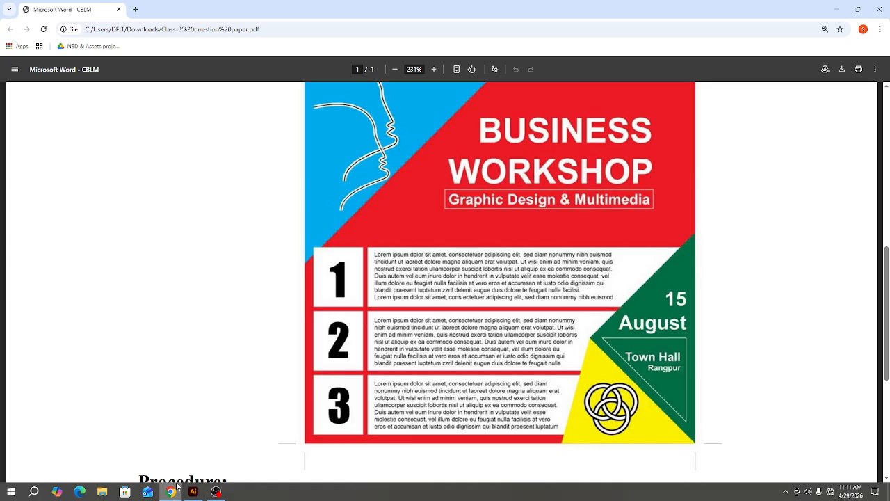
pyautogui.click(217, 492)
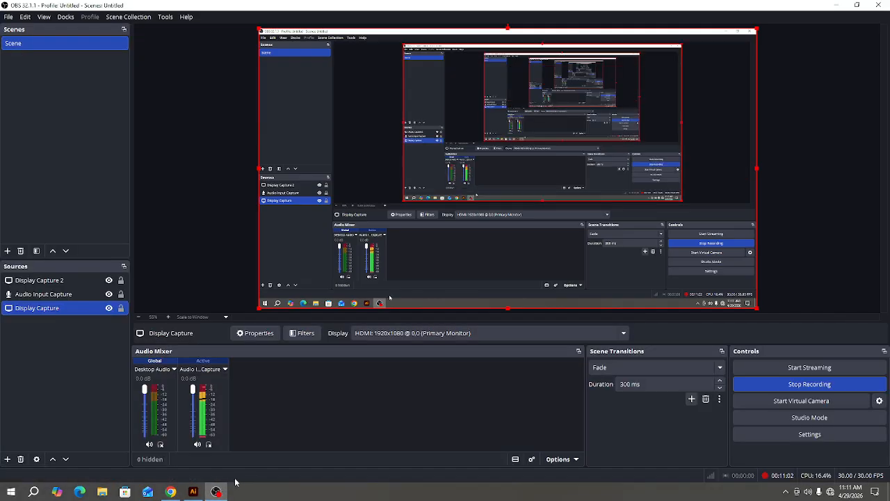
# Arrange the question paper in Chrome and the flyer in Illustrator side by side, widen Illustrator's share, and close the floating Pathfinder panel.
pyautogui.click(216, 492)
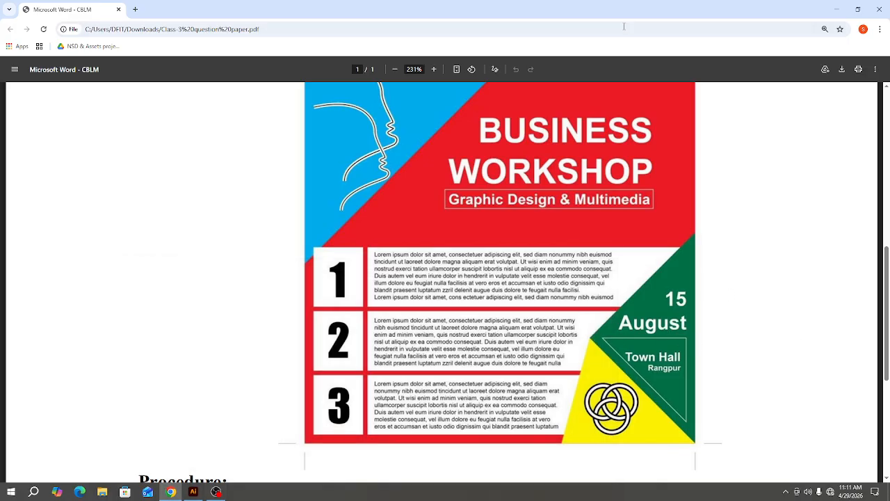
pyautogui.moveTo(633, 13); pyautogui.dragTo(3, 251)
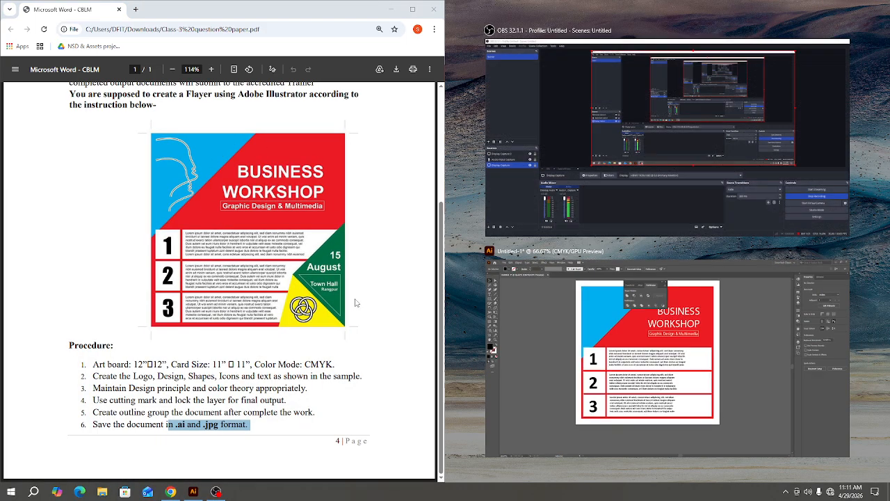
pyautogui.click(597, 297)
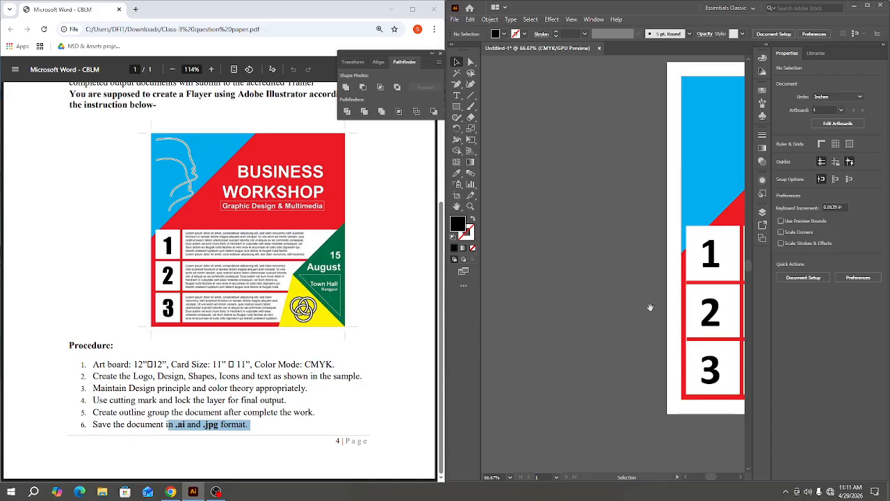
pyautogui.moveTo(650, 307); pyautogui.dragTo(672, 261)
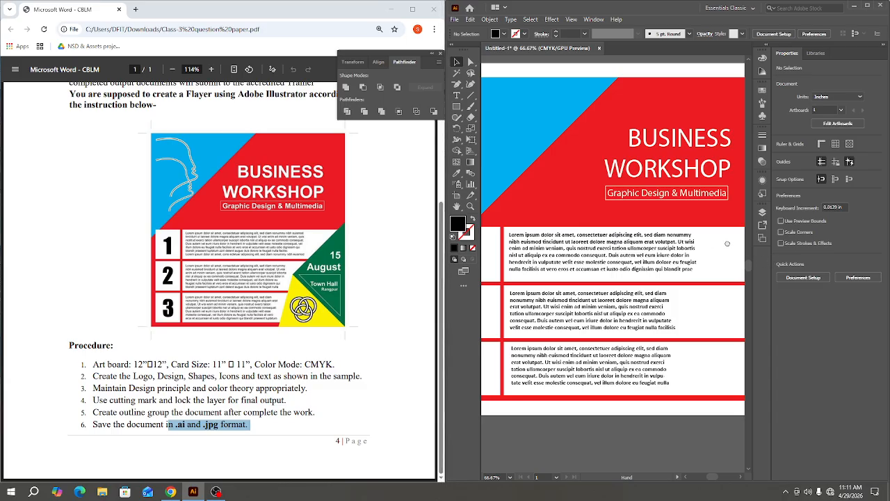
pyautogui.moveTo(727, 243); pyautogui.dragTo(636, 235)
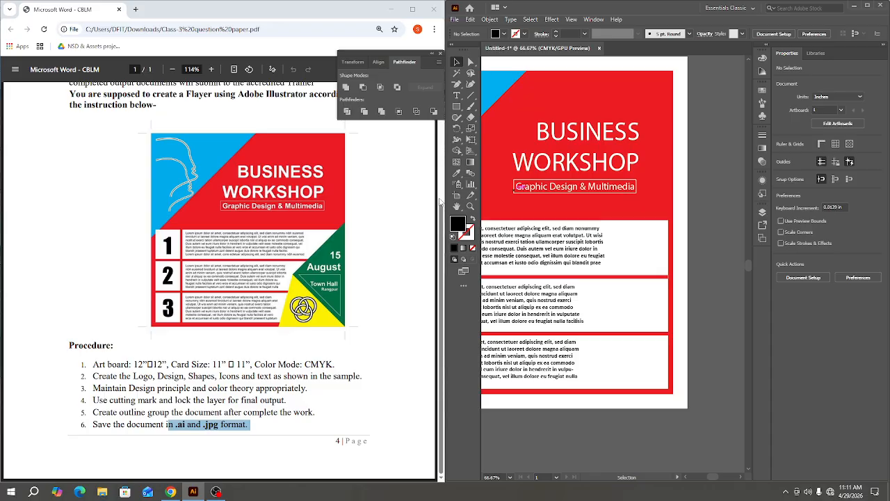
pyautogui.moveTo(444, 199); pyautogui.dragTo(352, 195)
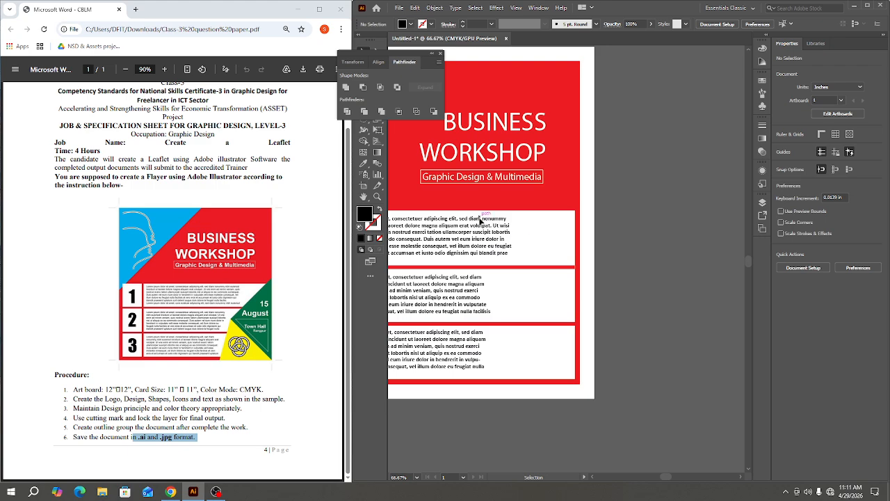
pyautogui.press('space')
pyautogui.moveTo(482, 212); pyautogui.dragTo(577, 217)
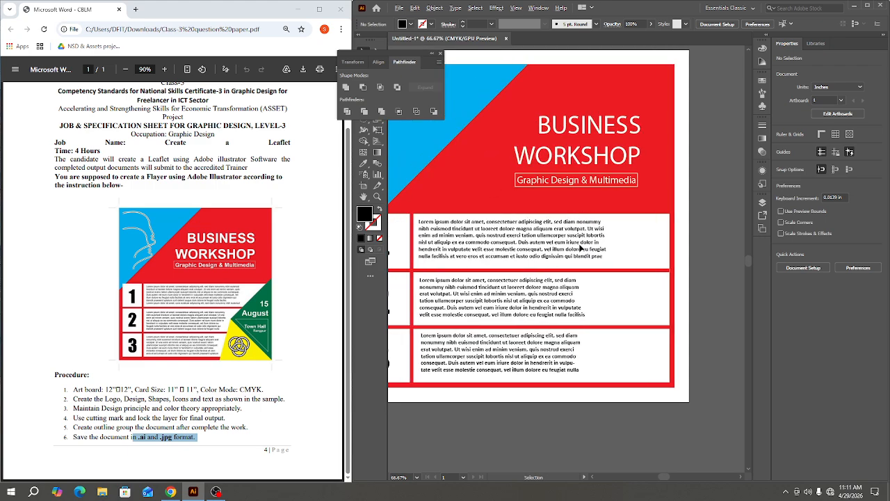
pyautogui.scroll(1, 580, 248)
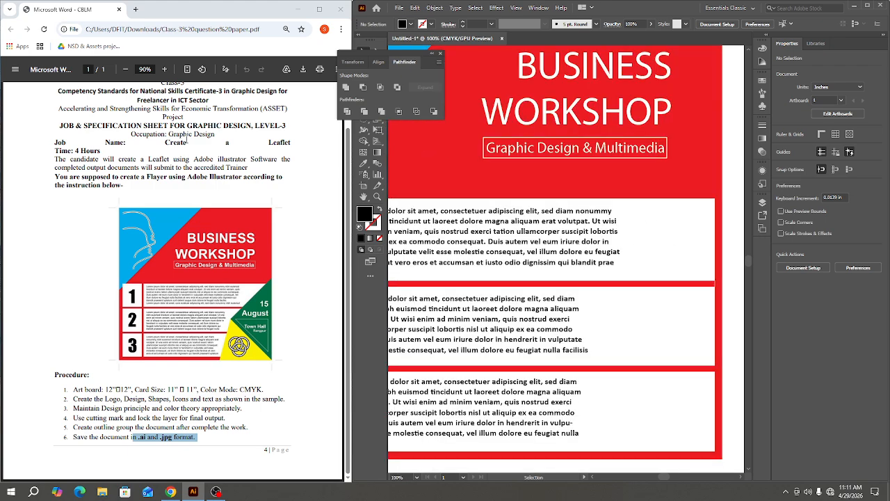
pyautogui.click(441, 54)
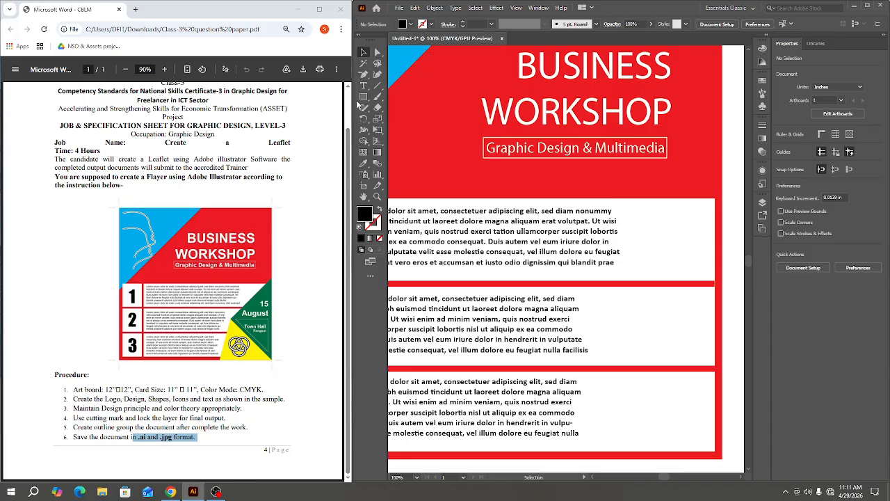
# Create a three-sided polygon of 0.6944 in radius in the empty end of the first row's cell and fill it green.
pyautogui.click(363, 97)
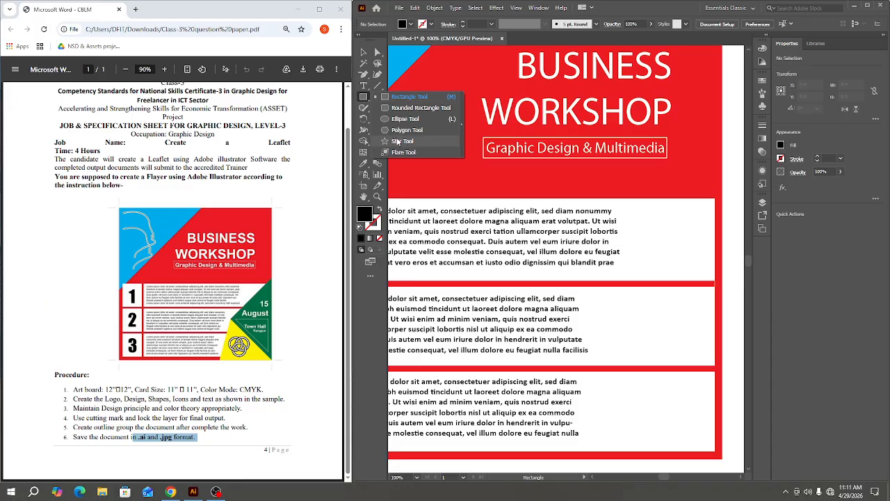
pyautogui.click(407, 130)
pyautogui.click(663, 236)
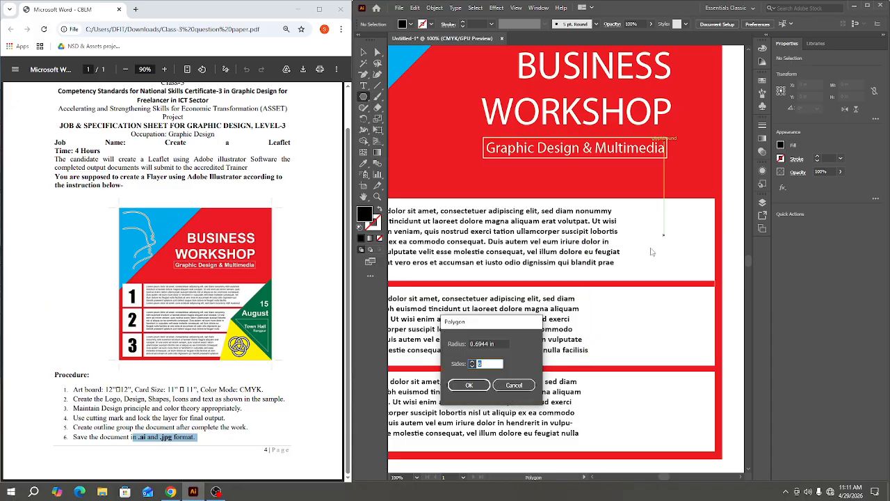
pyautogui.write('3')
pyautogui.press('Return')
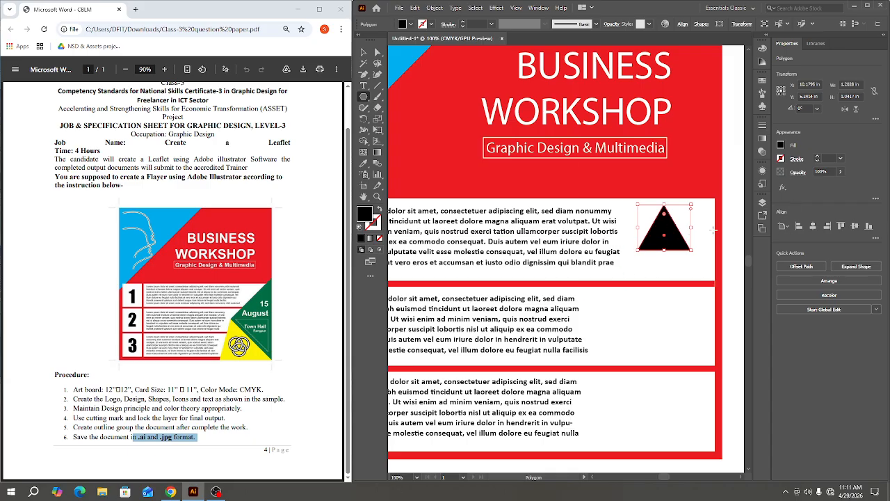
pyautogui.click(779, 147)
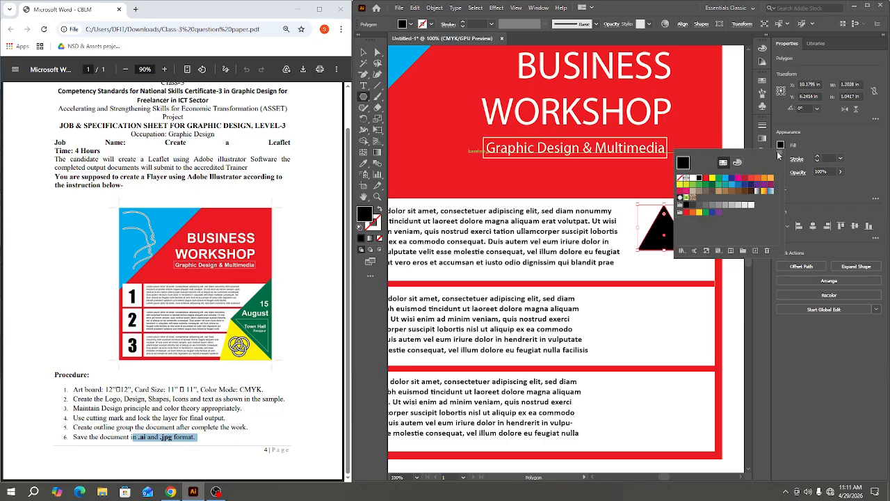
pyautogui.click(712, 185)
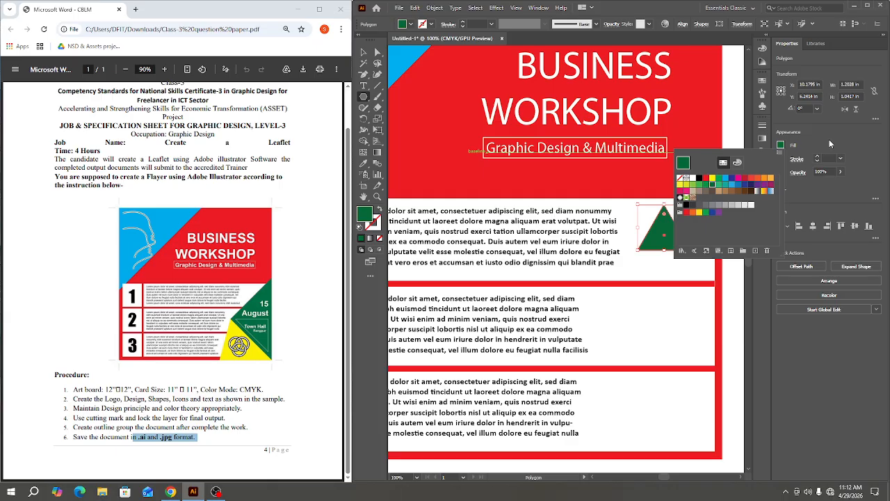
pyautogui.click(707, 185)
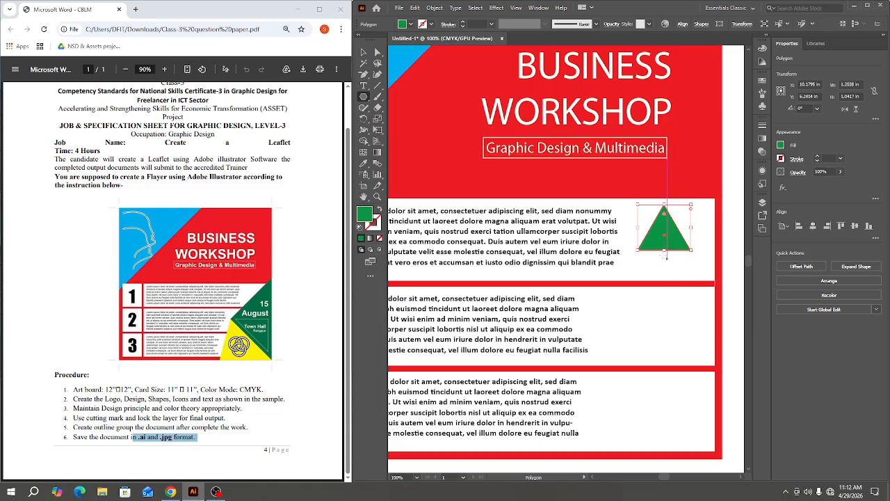
# Move the green triangle to the card's right edge, rotate it to 330°, and stretch it to about 1.13 × 1.23 in.
pyautogui.click(363, 52)
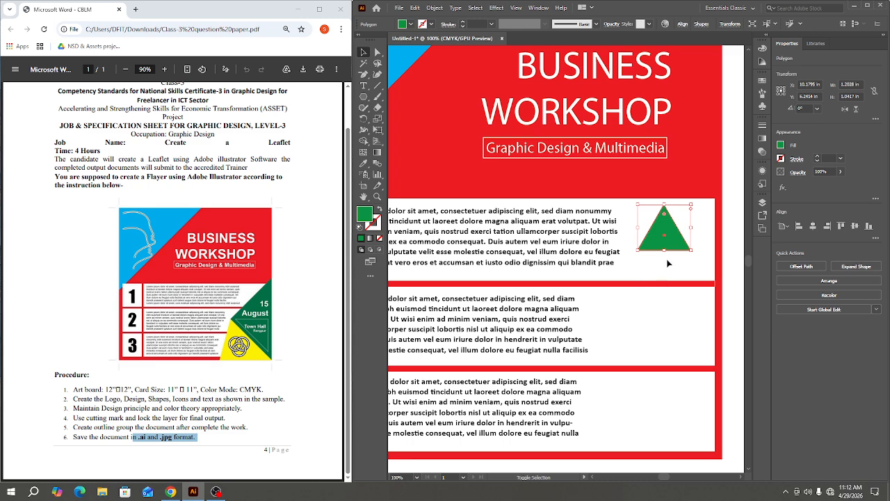
pyautogui.moveTo(664, 259); pyautogui.dragTo(704, 231)
pyautogui.scroll(4, 704, 230)
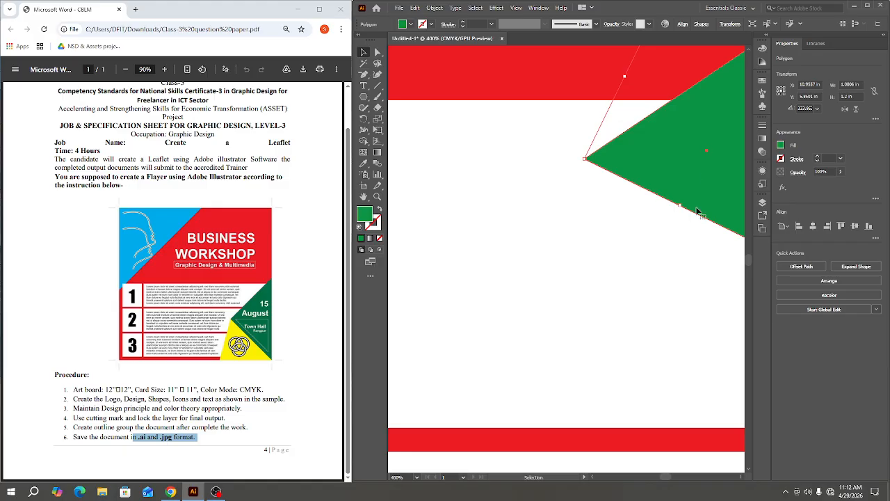
pyautogui.scroll(2, 557, 265)
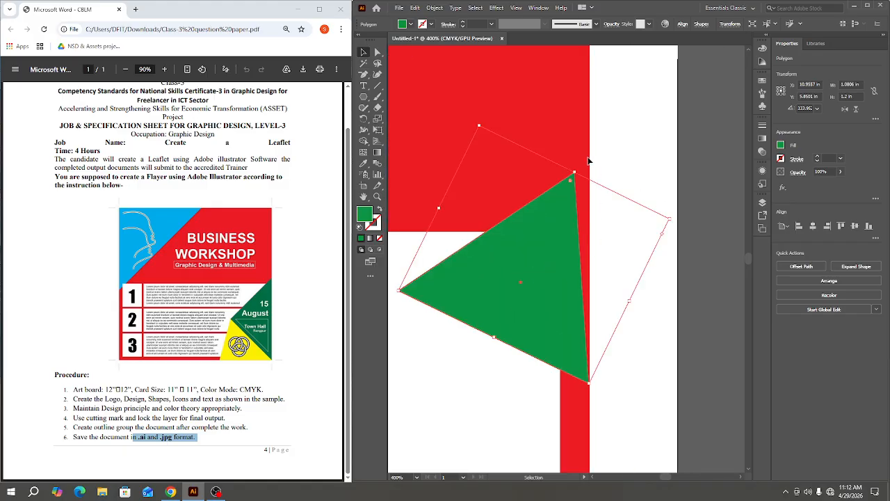
pyautogui.moveTo(577, 169); pyautogui.dragTo(588, 172)
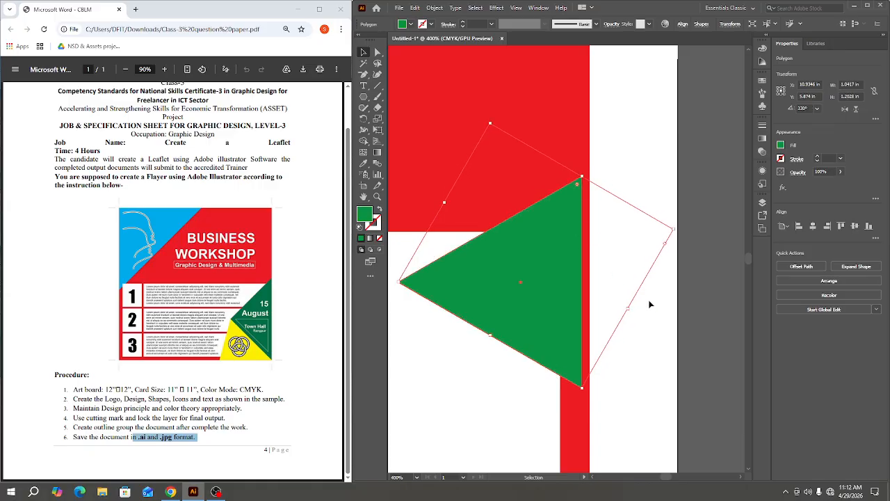
pyautogui.moveTo(629, 311); pyautogui.dragTo(644, 315)
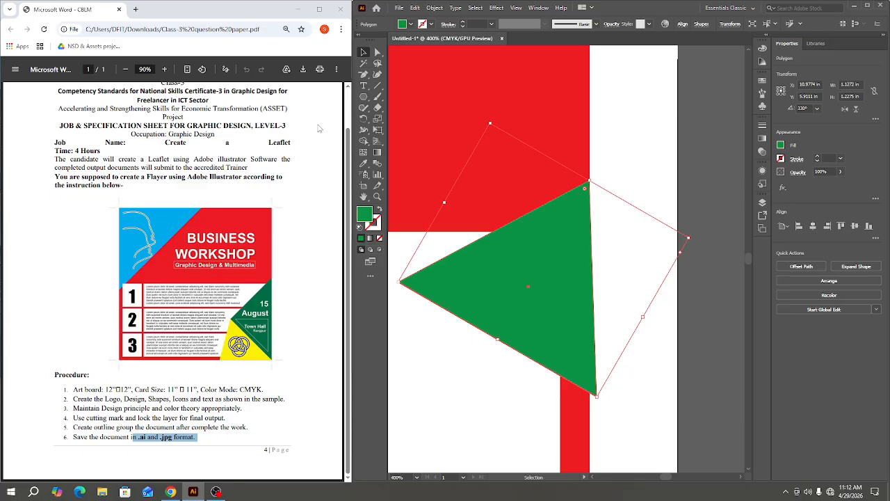
pyautogui.scroll(-2, 508, 271)
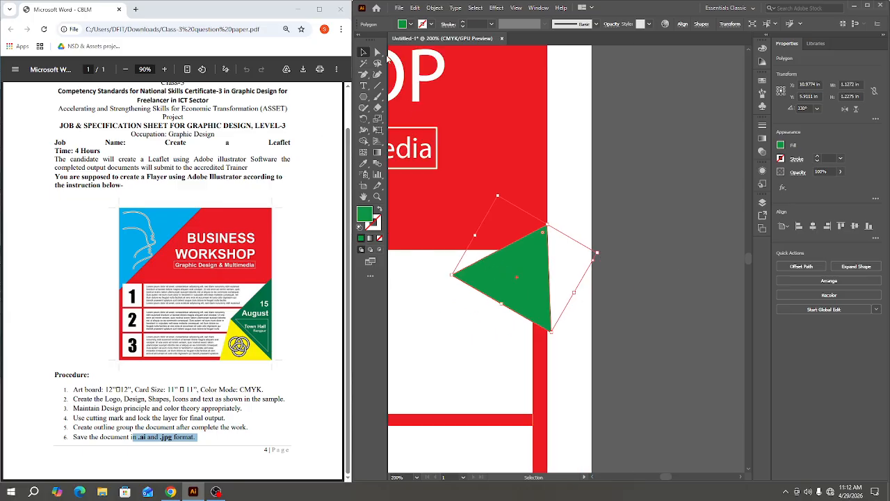
# Move only the triangle's lower anchor point down to the card's bottom-right corner at X 11.5 in, Y 11.5 in.
pyautogui.click(381, 53)
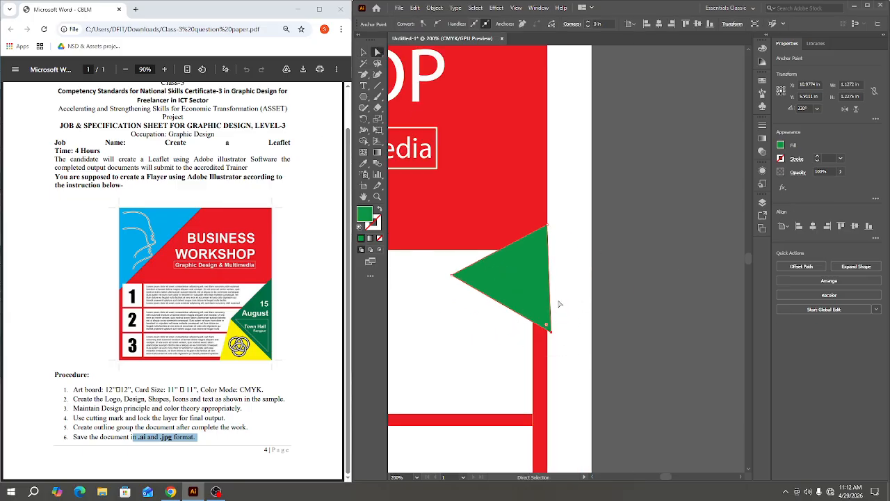
pyautogui.moveTo(547, 325); pyautogui.dragTo(550, 341)
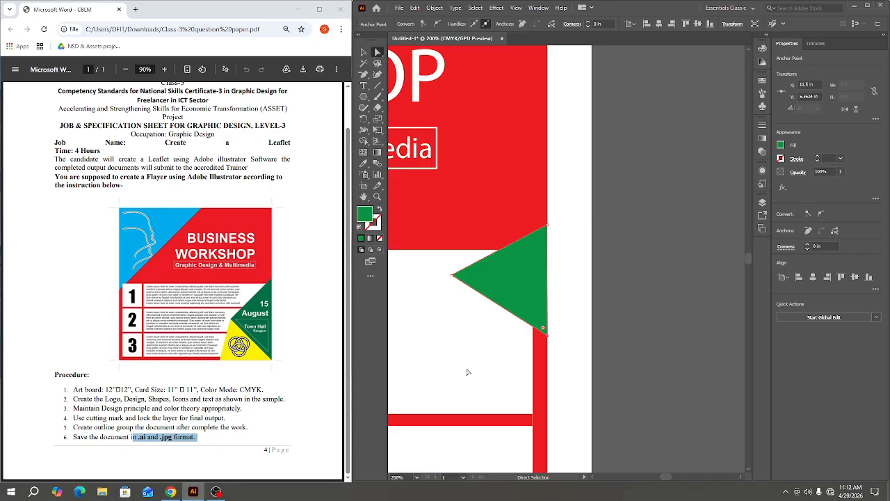
pyautogui.moveTo(417, 338); pyautogui.dragTo(505, 249)
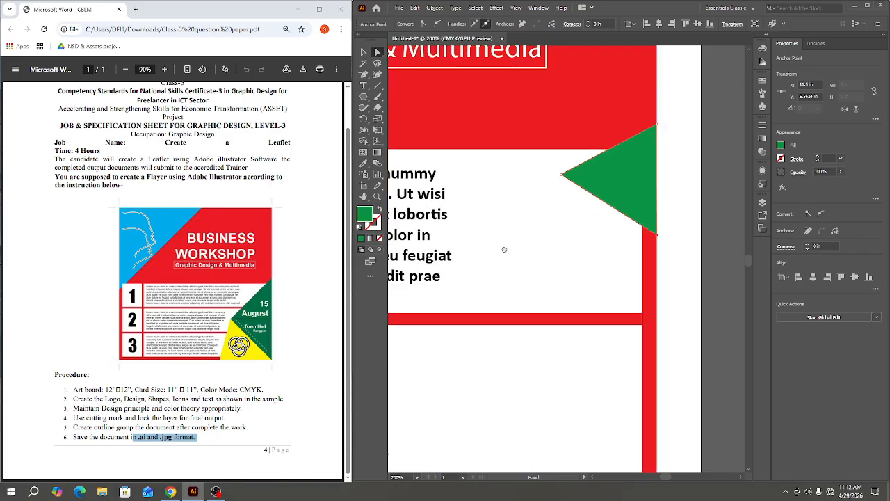
pyautogui.click(621, 192)
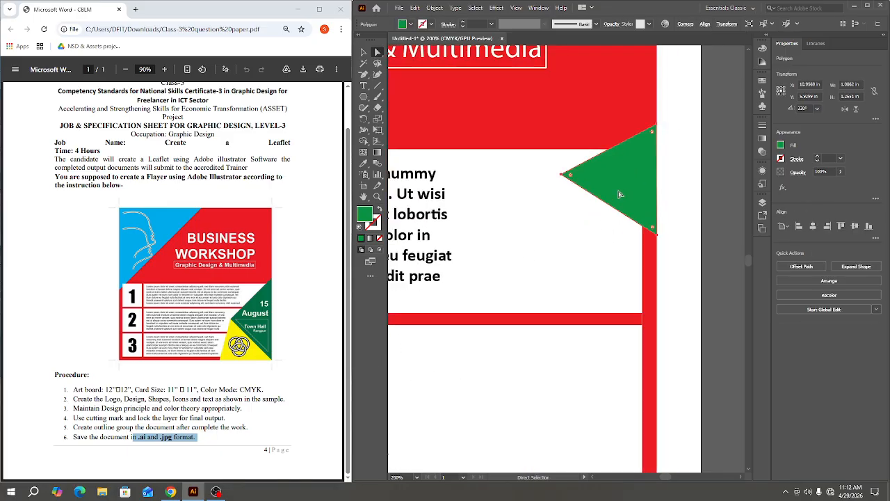
pyautogui.click(659, 236)
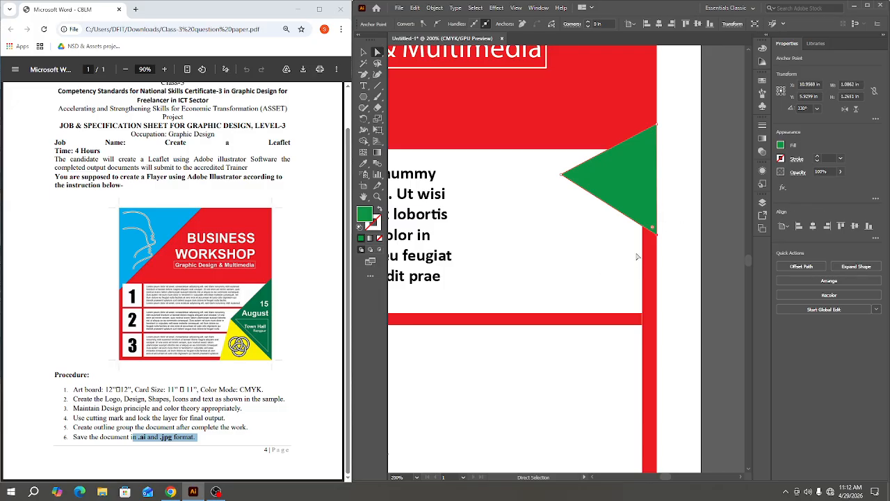
pyautogui.click(653, 268)
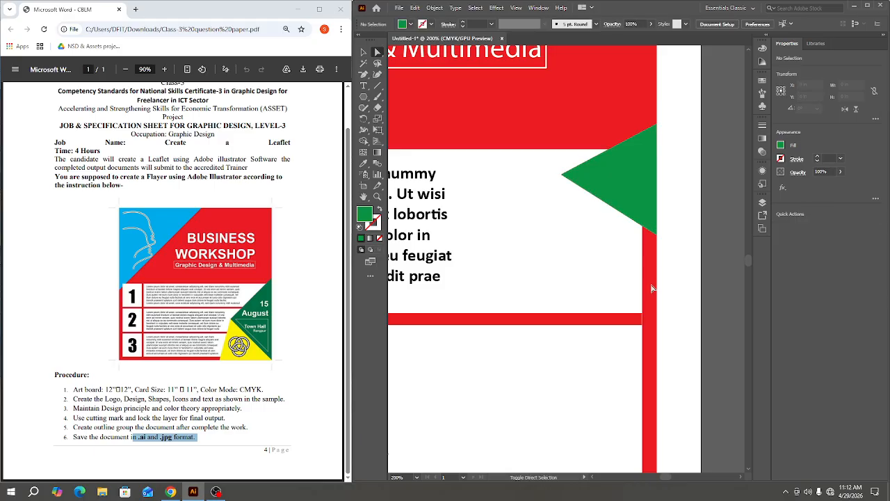
pyautogui.click(659, 237)
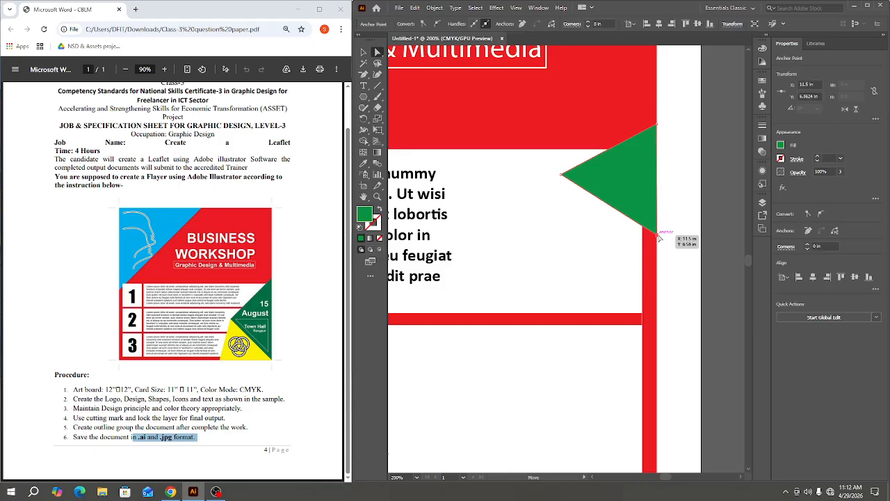
pyautogui.moveTo(659, 236); pyautogui.dragTo(656, 412)
pyautogui.scroll(-10, 654, 355)
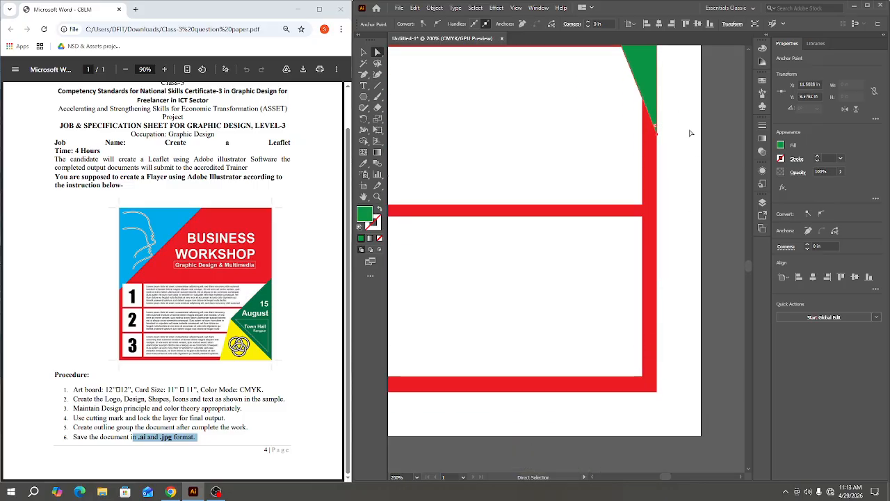
pyautogui.moveTo(658, 140); pyautogui.dragTo(657, 395)
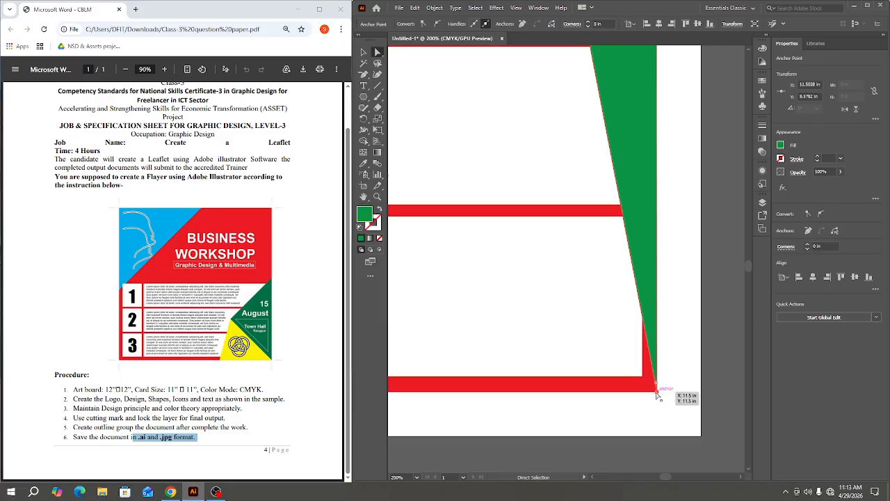
# Move the triangle's inner anchor point to about X 8.4 in, Y 8.2 in beside the second row's paragraph, and deselect.
pyautogui.scroll(-5, 562, 300)
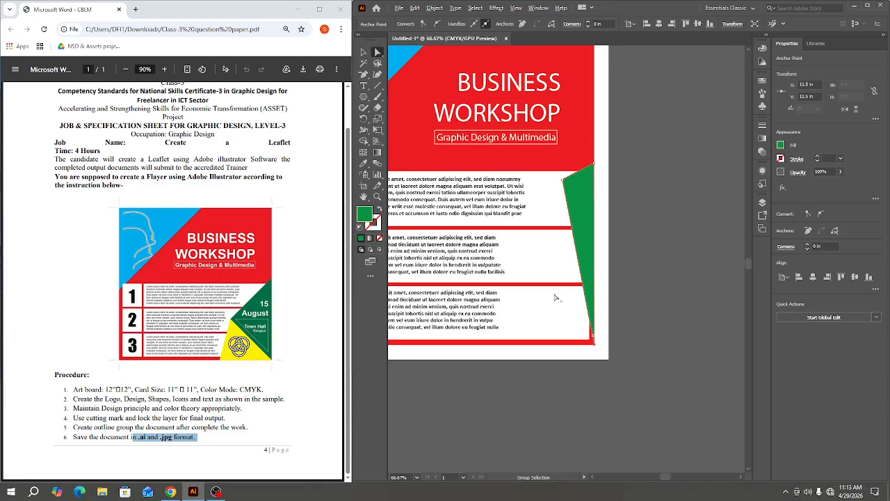
pyautogui.moveTo(557, 166); pyautogui.dragTo(503, 248)
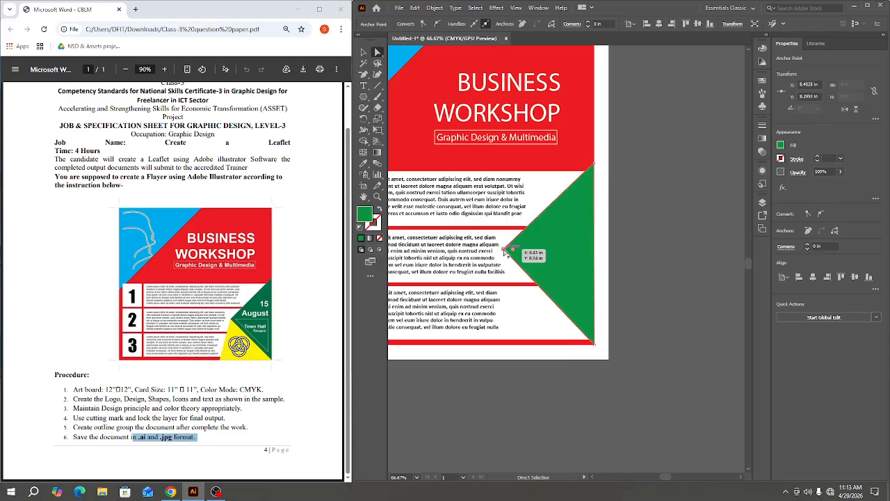
pyautogui.click(649, 323)
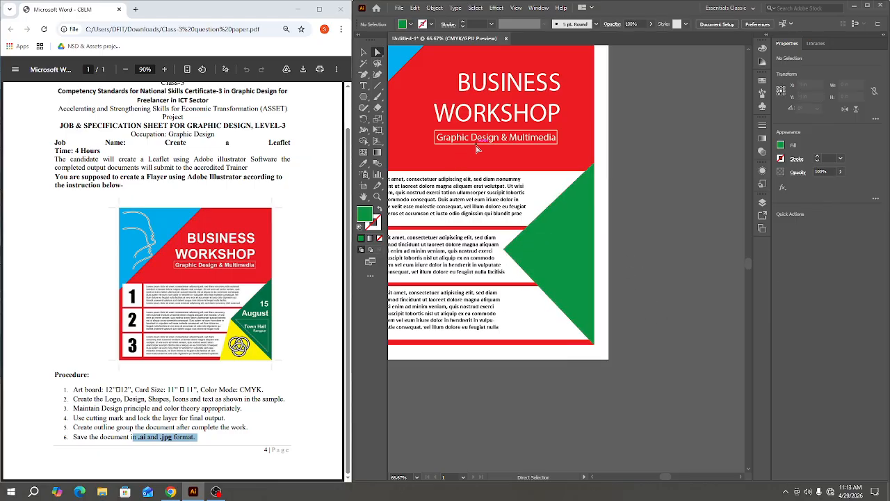
# Inspect in outline view how the green triangle's long edge aligns with the card's right edge, and return to preview.
pyautogui.press('v')
pyautogui.hotkey('ctrl', 'y')
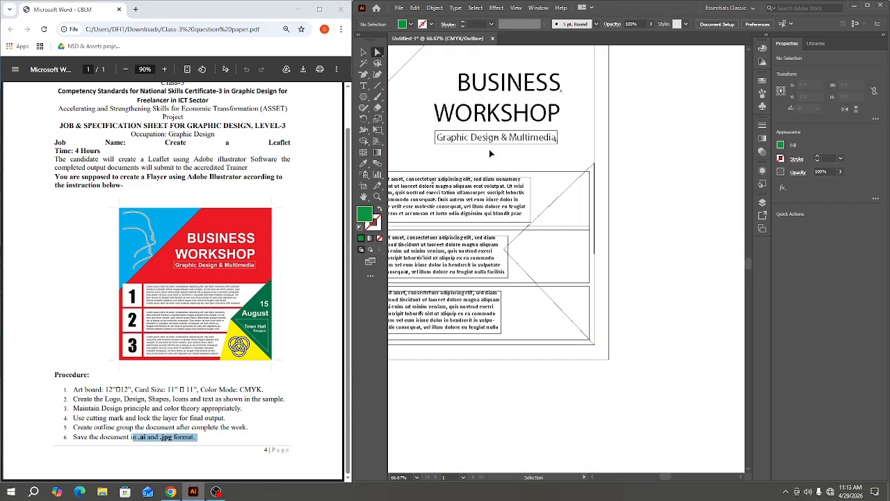
pyautogui.hotkey('ctrl', '+')
pyautogui.hotkey('ctrl', '+')
pyautogui.hotkey('ctrl', '+')
pyautogui.hotkey('ctrl', '+')
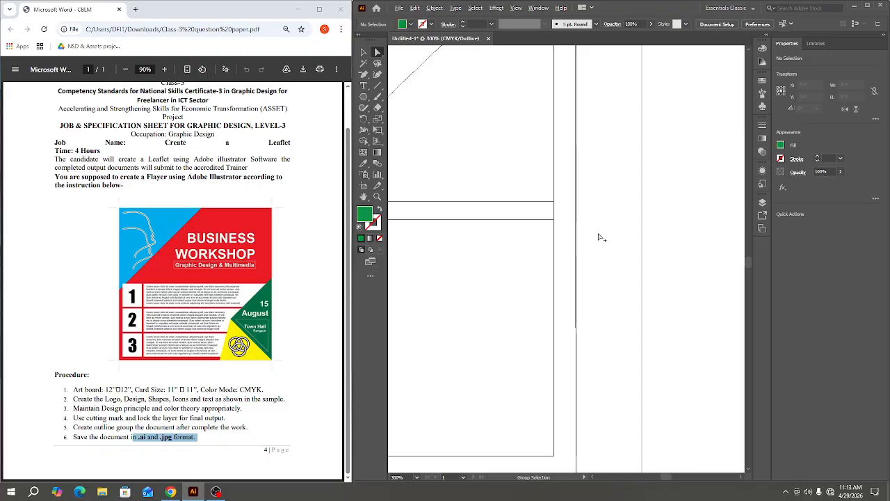
pyautogui.hotkey('ctrl', '-')
pyautogui.hotkey('ctrl', '-')
pyautogui.hotkey('ctrl', '-')
pyautogui.hotkey('ctrl', '-')
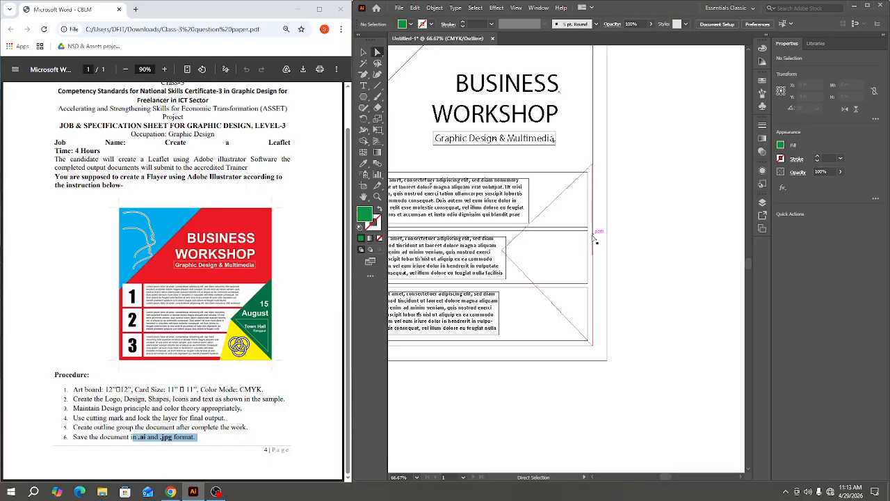
pyautogui.hotkey('ctrl', 'y')
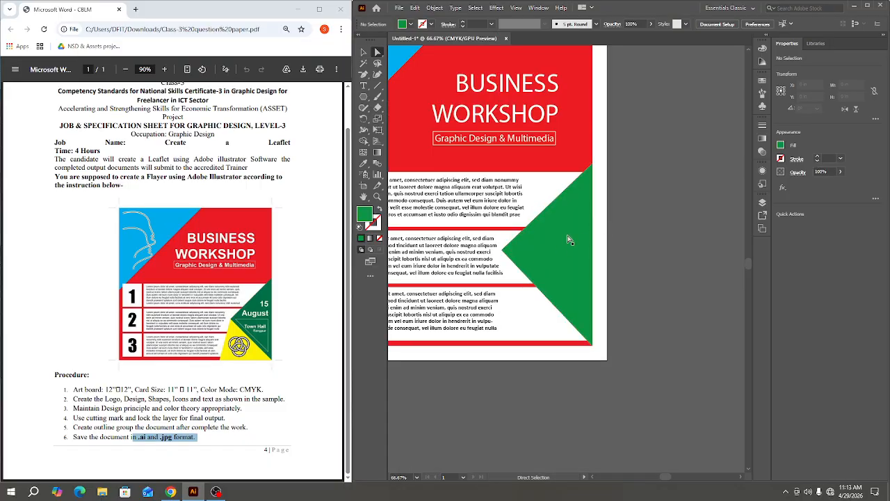
# Create a small triangle about 1.2 in wide with the Polygon tool above the green triangle and fill it yellow.
pyautogui.press('space')
pyautogui.moveTo(546, 254); pyautogui.dragTo(575, 227)
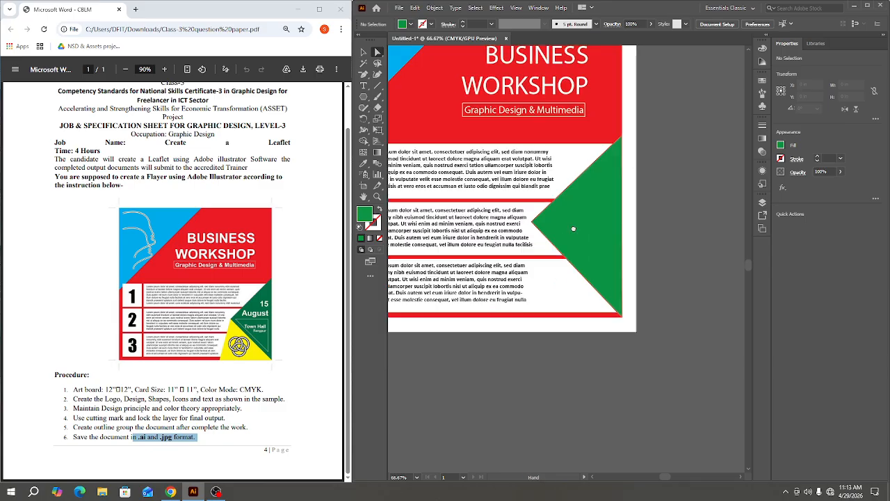
pyautogui.click(575, 227)
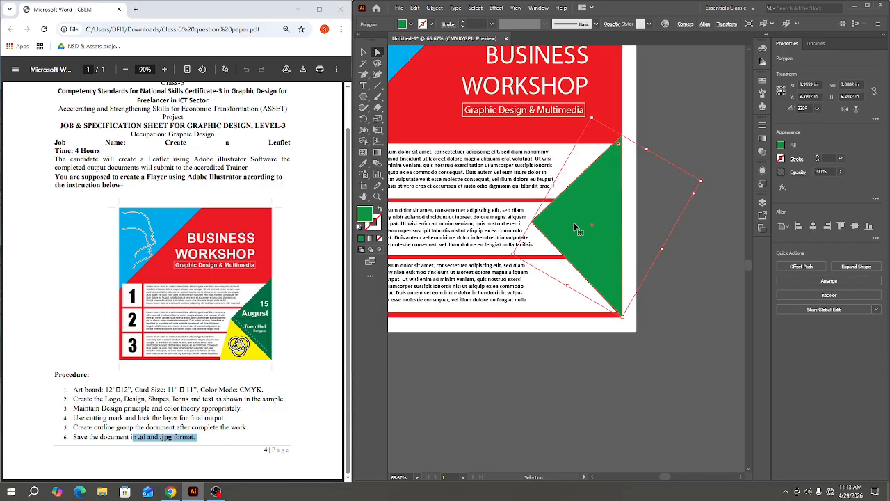
pyautogui.hotkey('ctrl', 'shift', 'a')
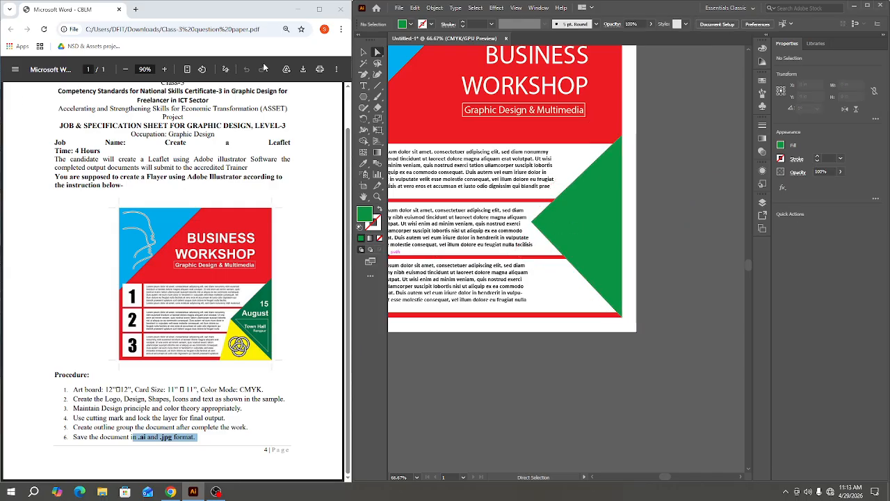
pyautogui.click(364, 99)
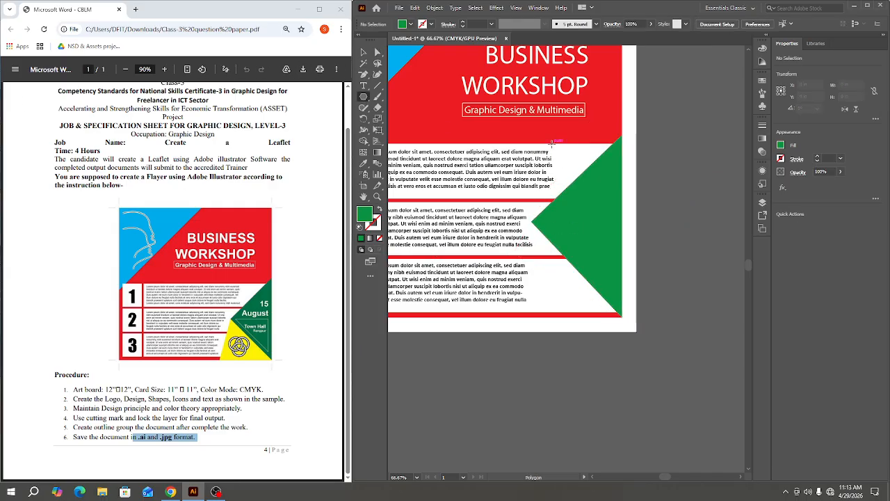
pyautogui.click(564, 141)
pyautogui.press('Return')
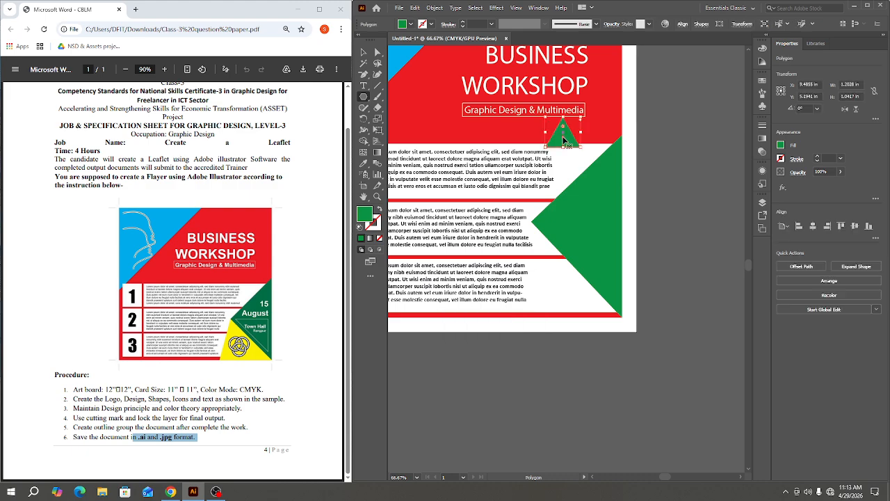
pyautogui.click(783, 147)
pyautogui.click(684, 163)
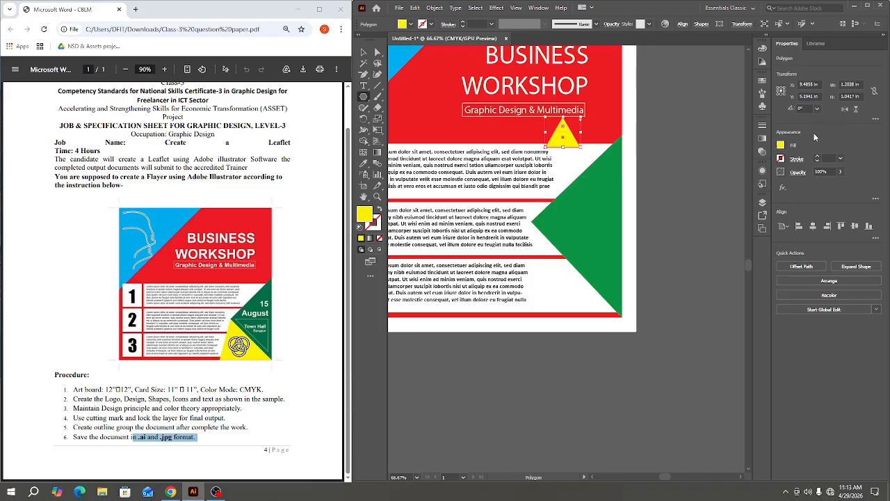
# Move the yellow triangle so its apex meets the inner corner of the large green triangle.
pyautogui.click(362, 52)
pyautogui.moveTo(568, 143); pyautogui.dragTo(540, 248)
pyautogui.scroll(5, 544, 253)
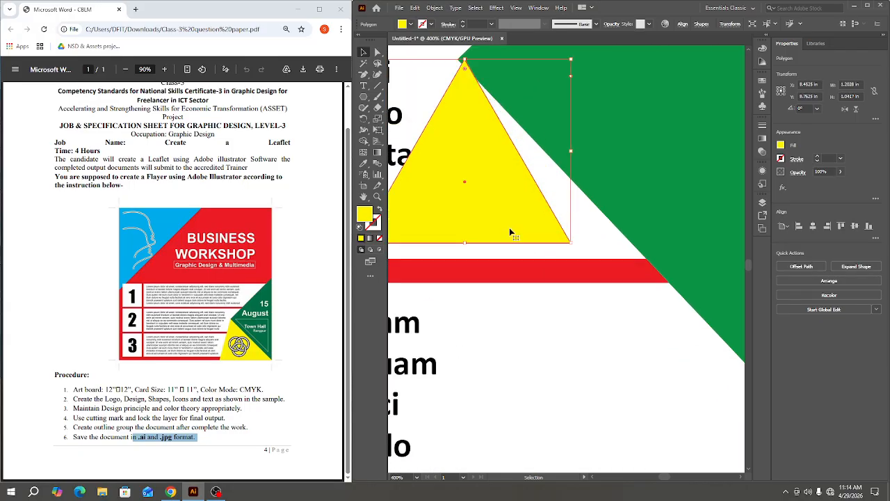
pyautogui.moveTo(487, 175); pyautogui.dragTo(478, 182)
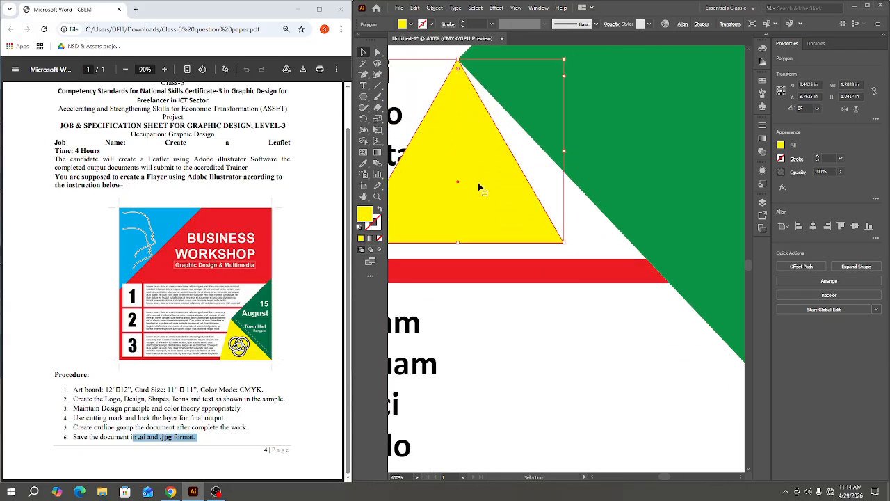
# Extend the yellow triangle's right corner along the green edge to the green triangle's lowest corner at X 11.5 in, Y 11.5 in.
pyautogui.click(377, 52)
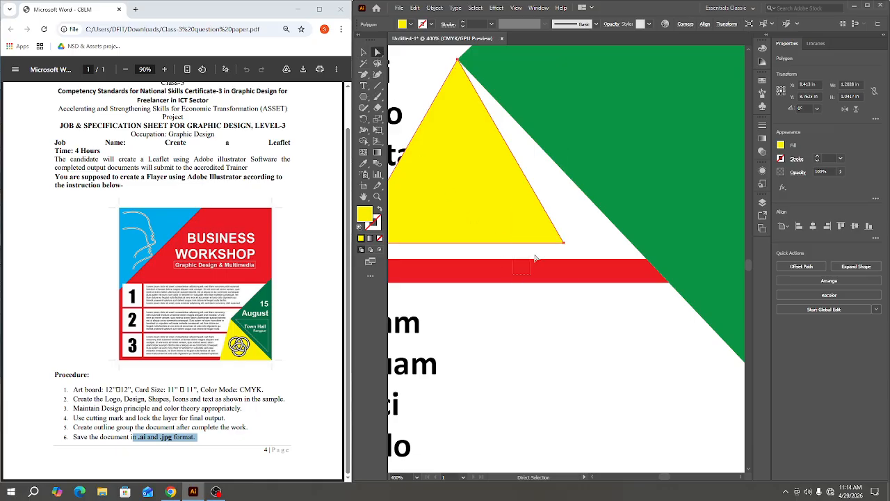
pyautogui.moveTo(563, 241); pyautogui.dragTo(621, 235)
pyautogui.scroll(-2, 498, 263)
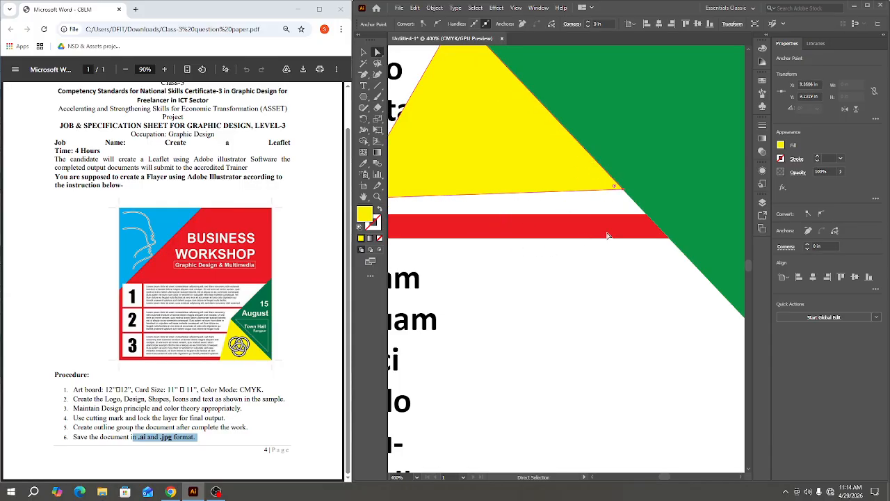
pyautogui.hotkey('ctrl', '-')
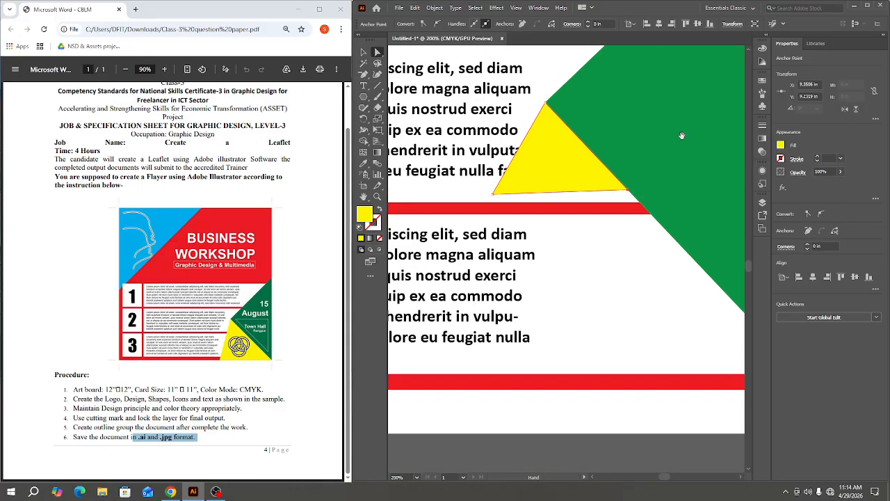
pyautogui.hotkey('ctrl', '-')
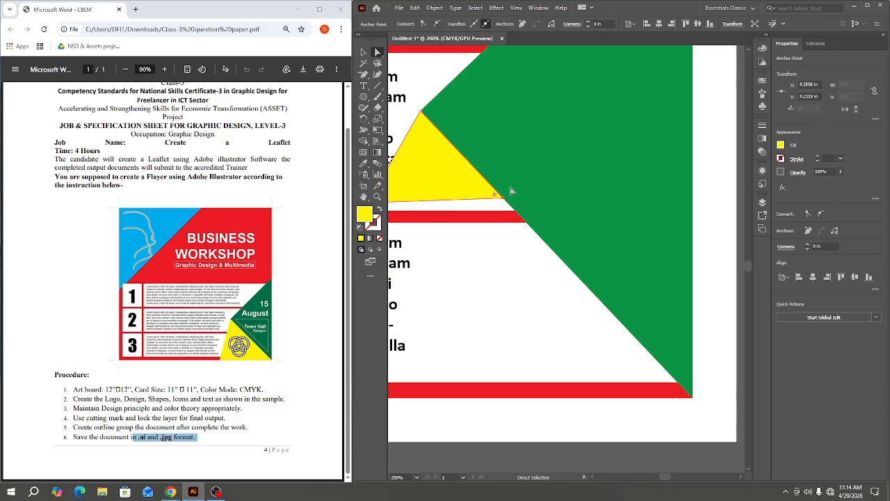
pyautogui.moveTo(507, 200); pyautogui.dragTo(694, 400)
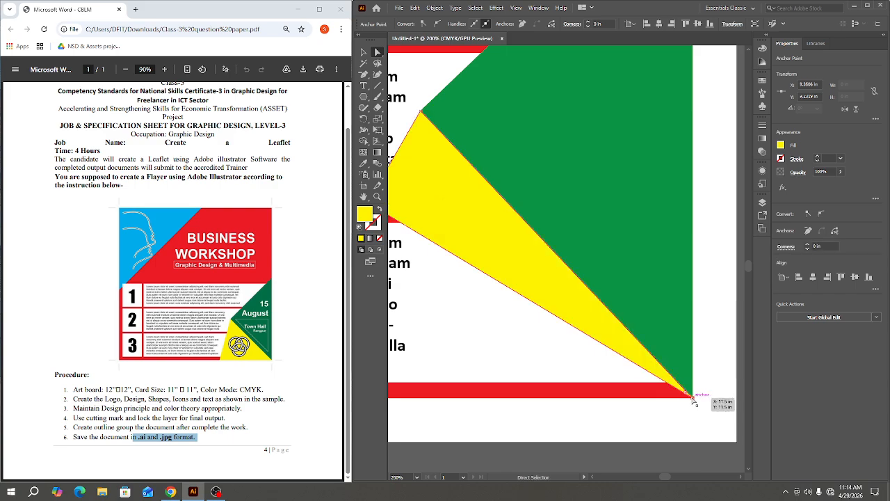
# Pull the yellow triangle's remaining corner down to the flyer's bottom edge, almost directly beneath its apex.
pyautogui.moveTo(436, 293); pyautogui.dragTo(589, 236)
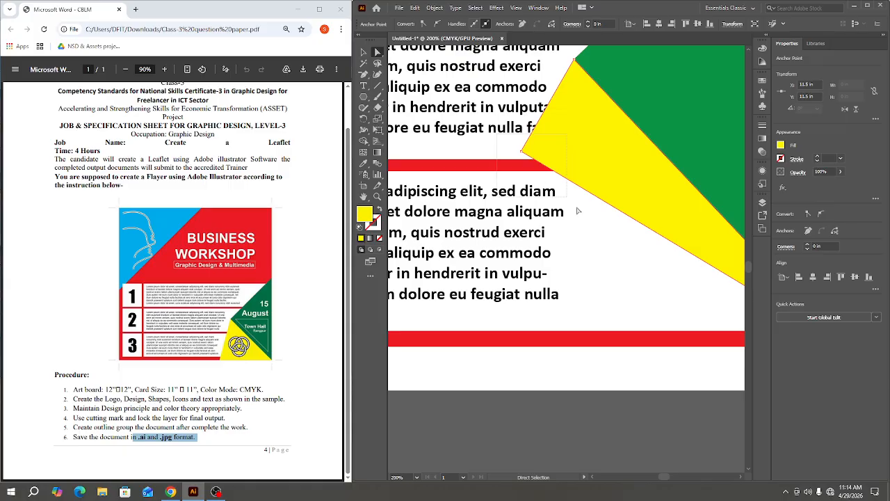
pyautogui.moveTo(522, 150); pyautogui.dragTo(573, 342)
pyautogui.scroll(-2, 573, 340)
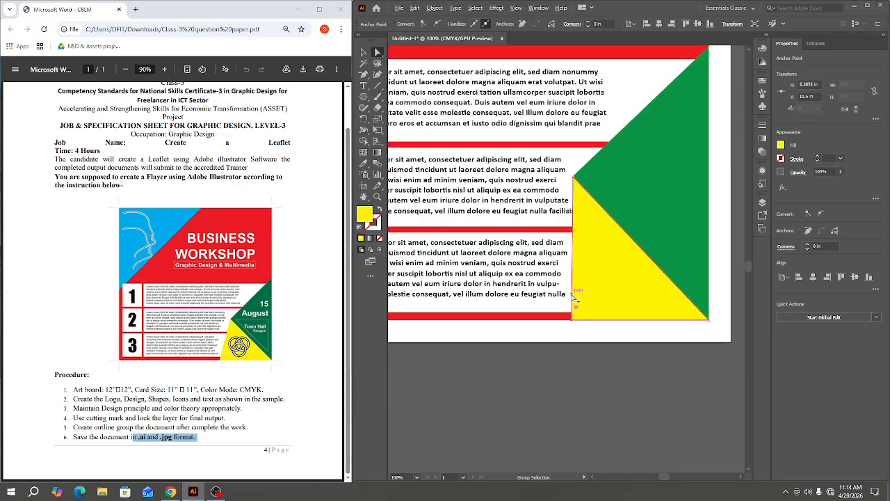
# Check the yellow triangle's edges and corner alignment in outline view, return to preview and deselect it.
pyautogui.scroll(1, 580, 300)
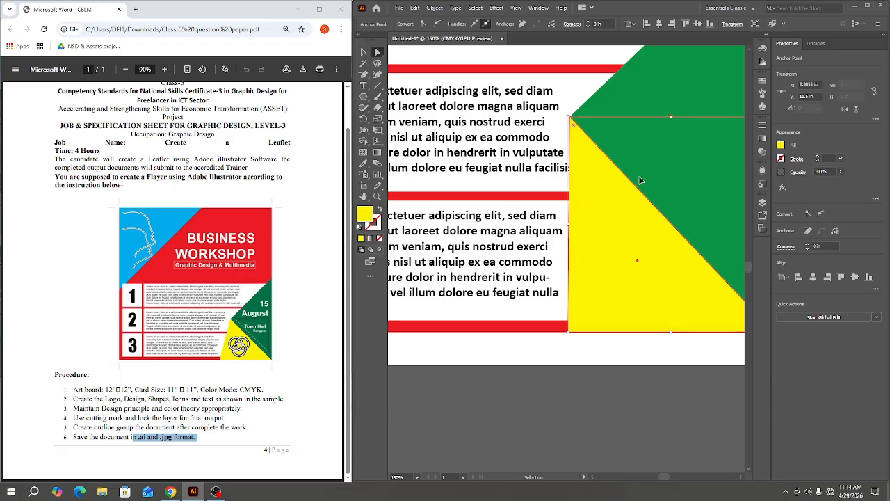
pyautogui.hotkey('ctrl', 'y')
pyautogui.scroll(2, 597, 134)
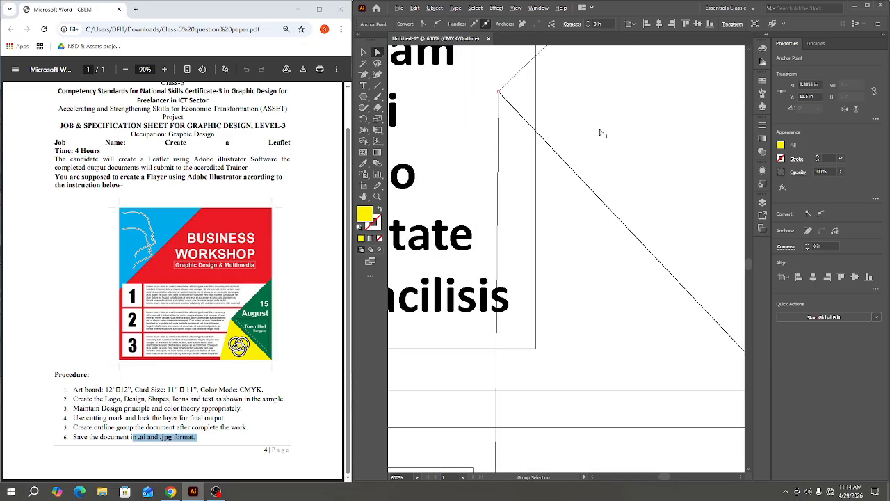
pyautogui.scroll(-4, 600, 143)
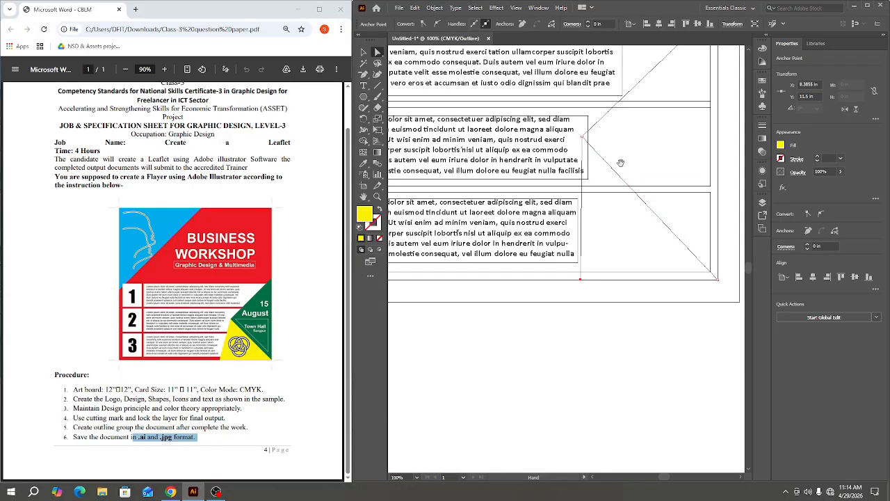
pyautogui.hotkey('ctrl', 'y')
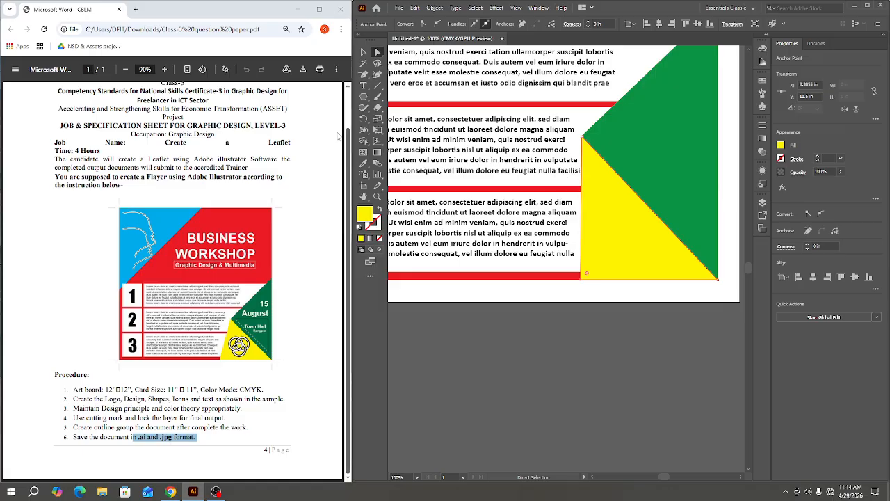
pyautogui.click(525, 154)
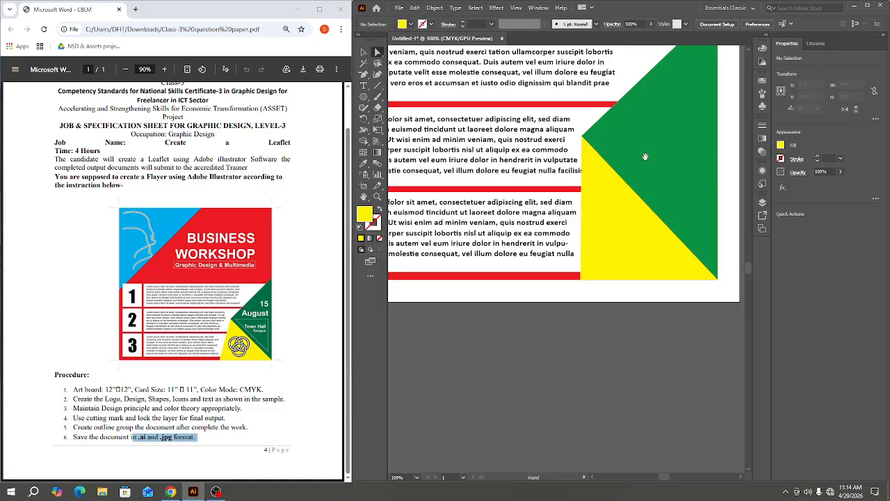
# Create another yellow three-sided polygon with a 0.6944 in radius beside the green triangle.
pyautogui.scroll(2, 529, 174)
pyautogui.hscroll(3, 529, 174)
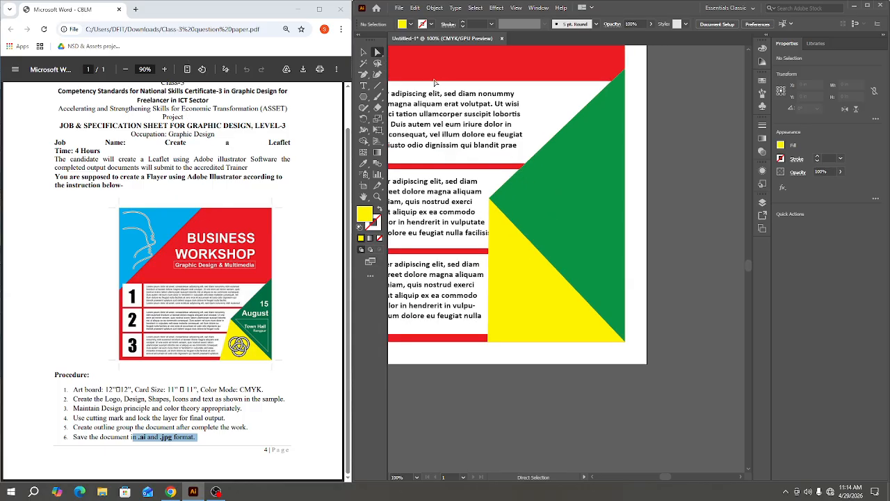
pyautogui.keyDown('alt'); pyautogui.click(363, 96); pyautogui.keyUp('alt')
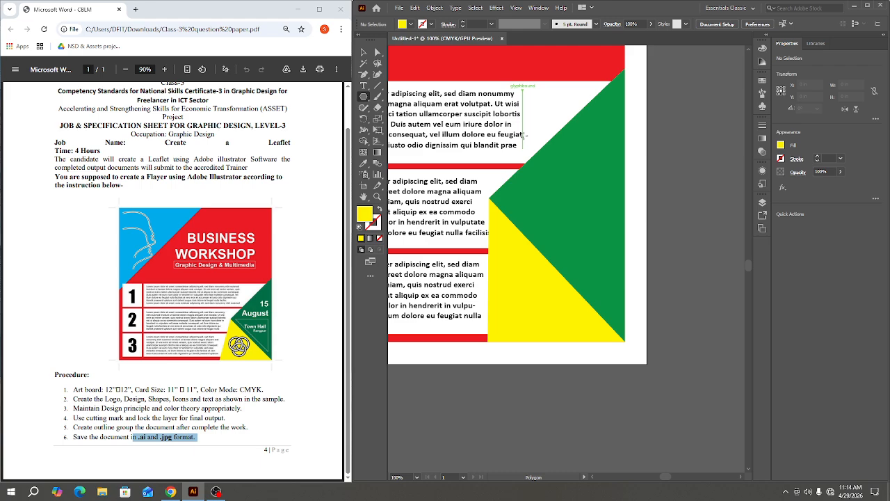
pyautogui.click(541, 253)
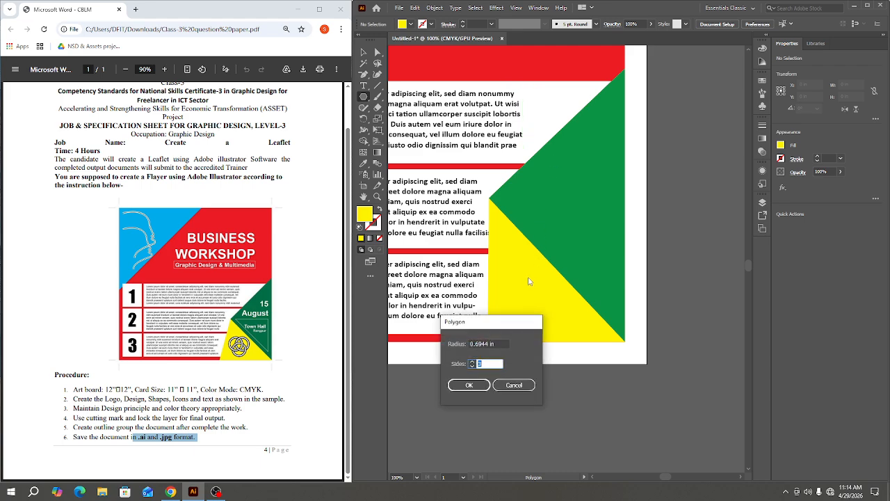
pyautogui.press('Return')
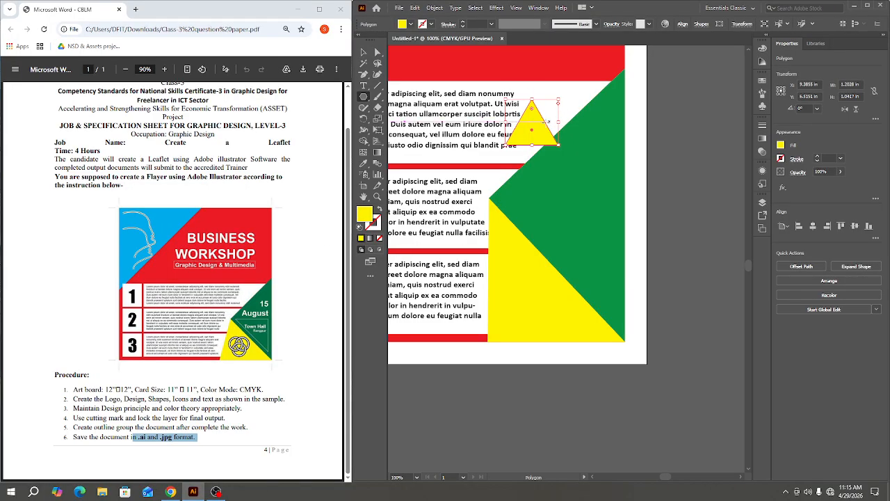
# Rotate the new small triangle to 300° so it points down and place it just inside the green triangle's inner corner.
pyautogui.click(363, 52)
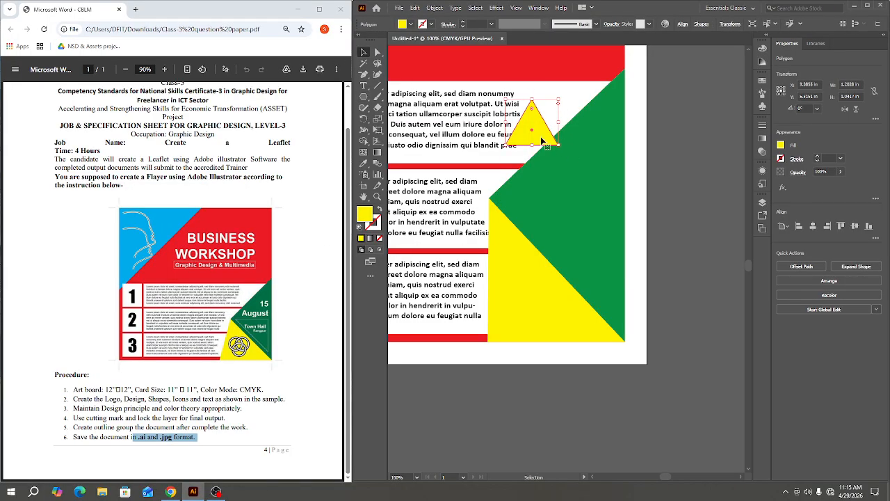
pyautogui.moveTo(540, 136); pyautogui.dragTo(514, 212)
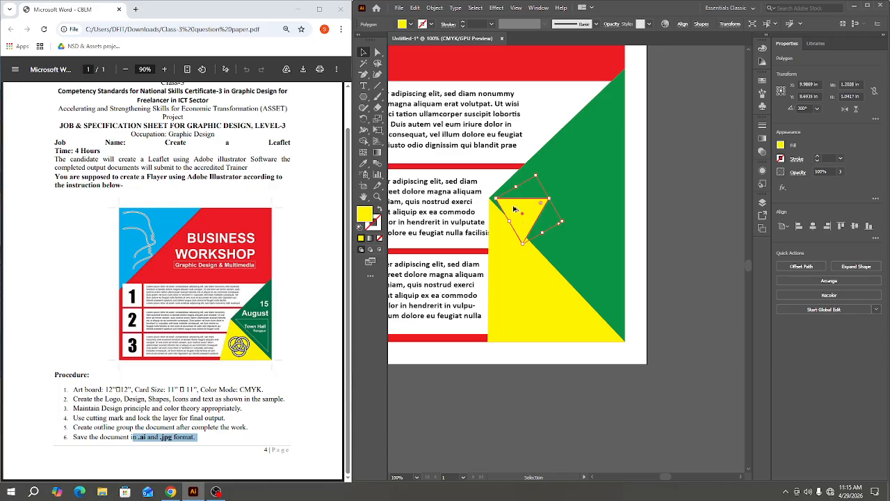
pyautogui.hotkey('ctrl', '+')
pyautogui.hotkey('ctrl', '+')
pyautogui.hotkey('ctrl', '+')
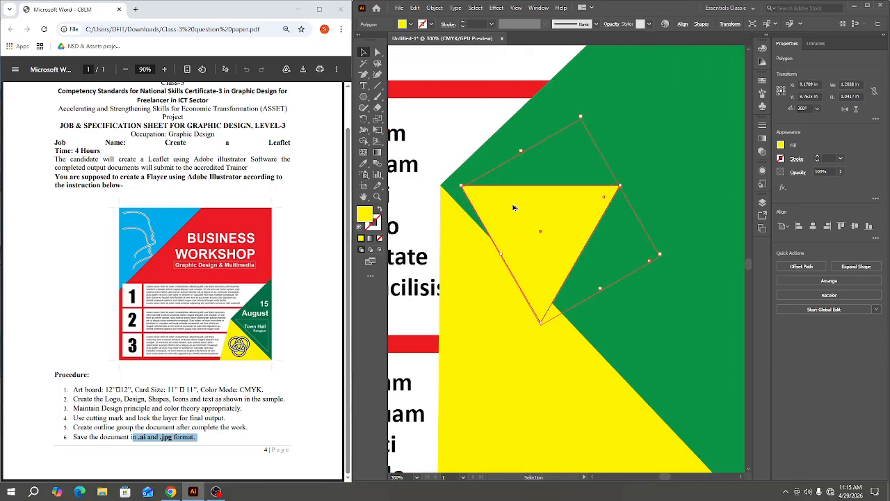
# Reshape the small triangle by its corners to fill the lower half of the green triangle, leaving a narrow margin along the edges.
pyautogui.click(378, 52)
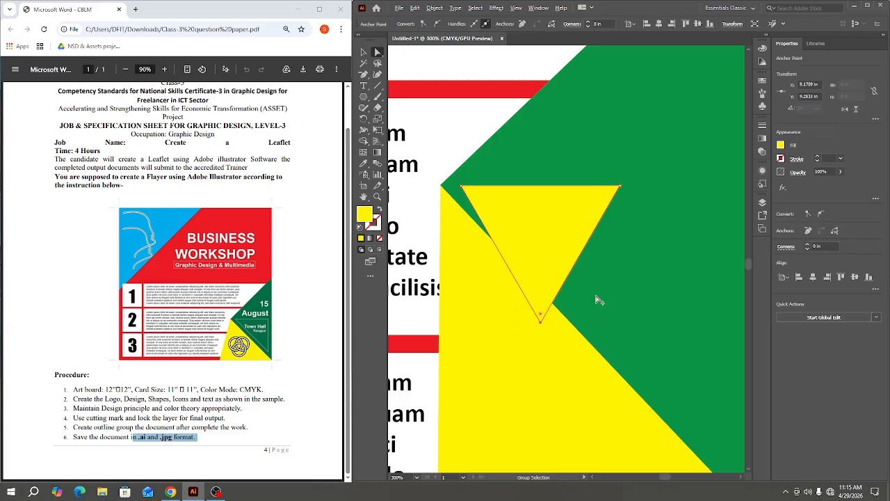
pyautogui.scroll(-3, 600, 300)
pyautogui.moveTo(580, 308); pyautogui.dragTo(675, 394)
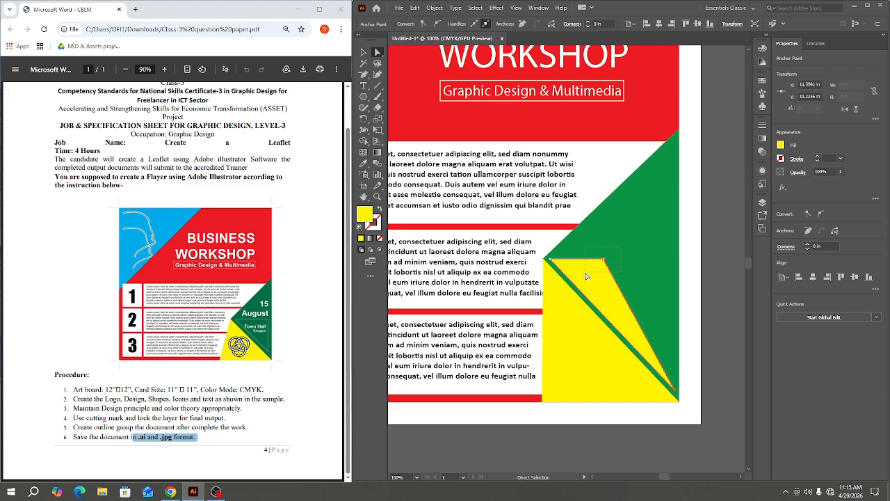
pyautogui.moveTo(604, 260); pyautogui.dragTo(676, 262)
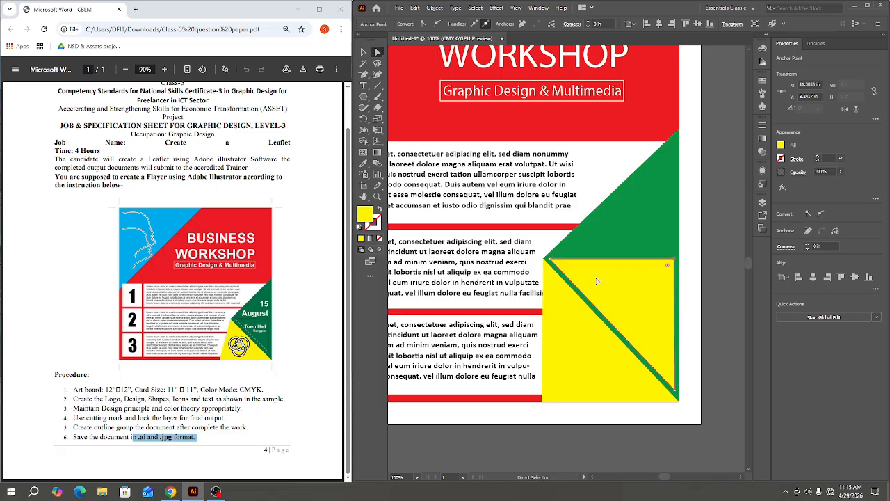
# Set the inner triangle's fill to None and its stroke to white, and deselect it.
pyautogui.click(782, 145)
pyautogui.click(680, 178)
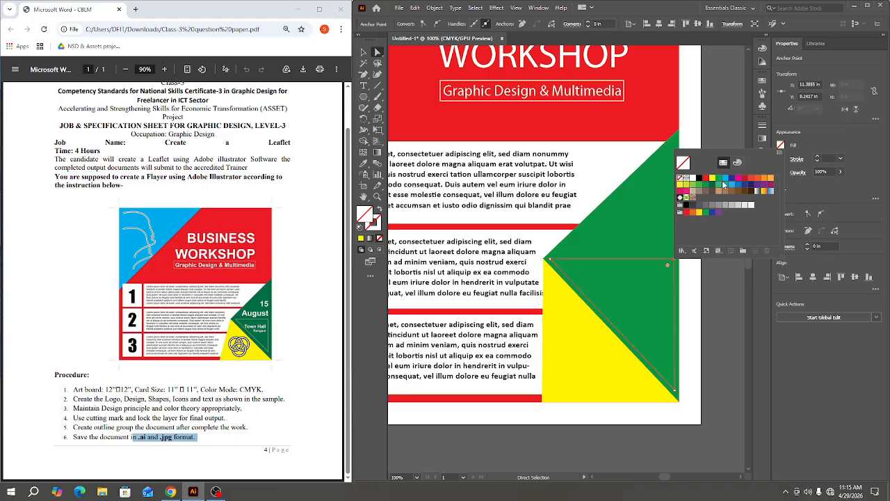
pyautogui.click(781, 159)
pyautogui.click(781, 160)
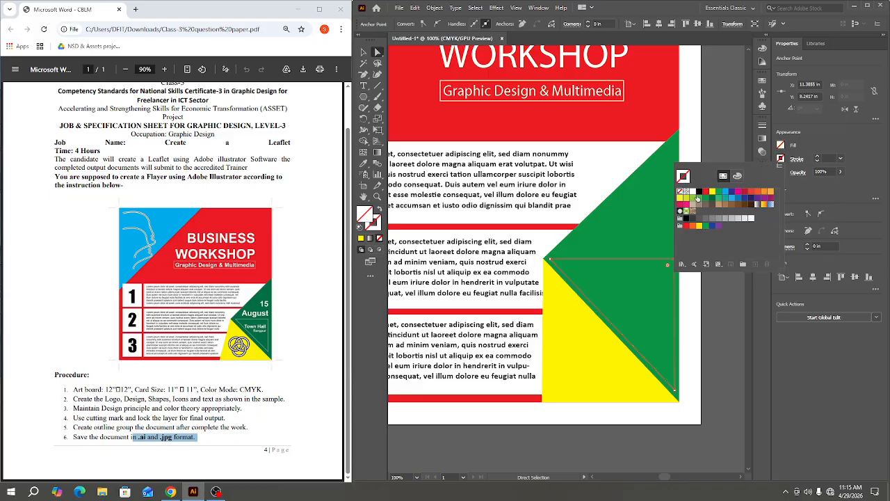
pyautogui.click(692, 191)
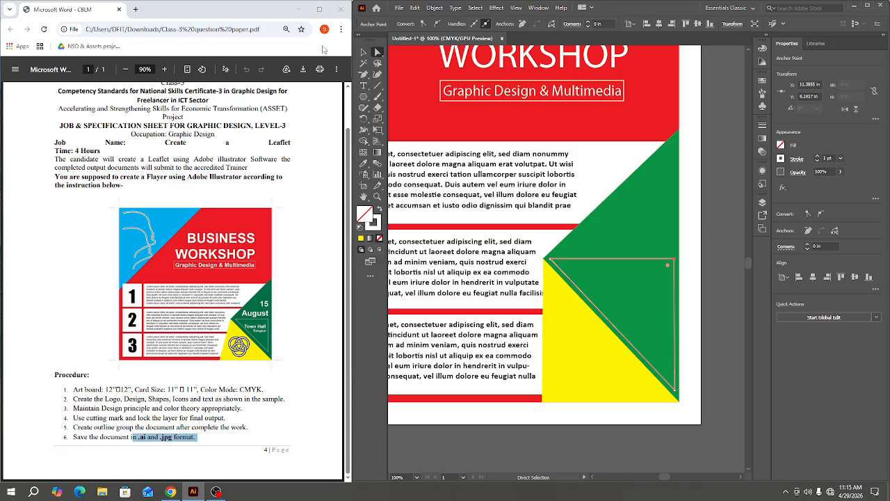
pyautogui.click(363, 52)
pyautogui.click(692, 217)
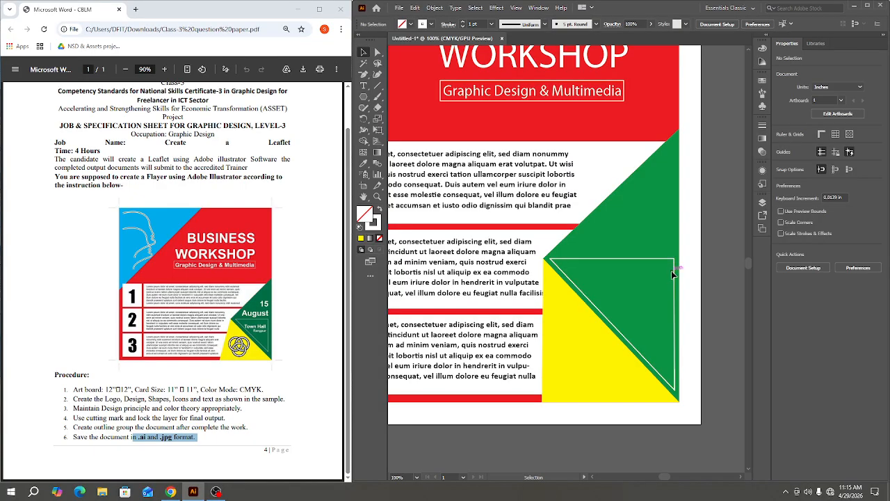
pyautogui.keyDown('alt'); pyautogui.scroll(2, 653, 318); pyautogui.keyUp('alt')
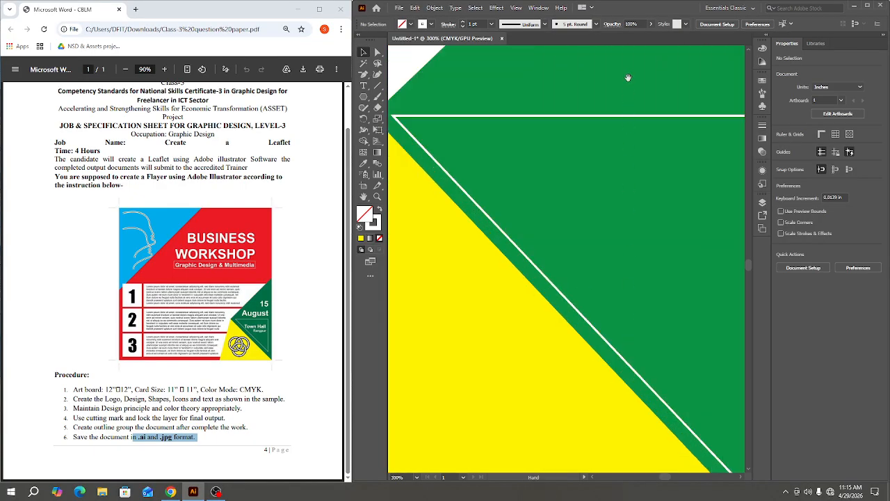
# Add point text reading "15" and "August" on two lines in the upper part of the green triangle.
pyautogui.moveTo(629, 77); pyautogui.dragTo(557, 246)
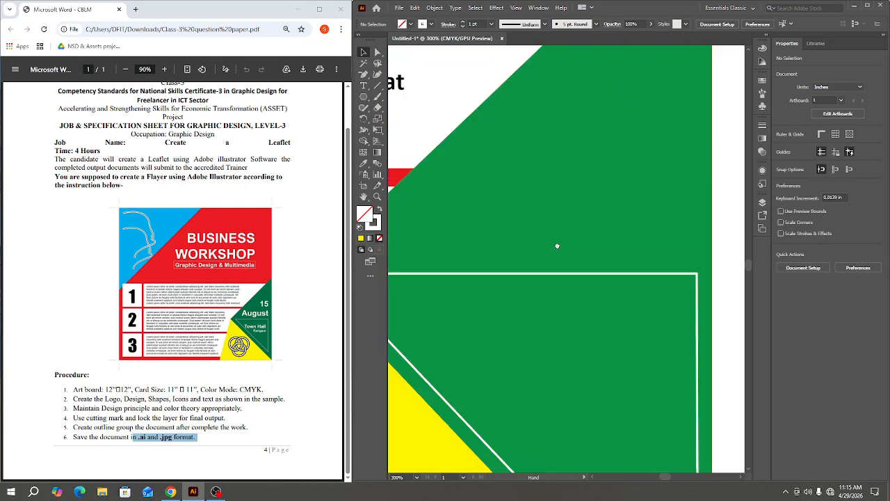
pyautogui.click(363, 85)
pyautogui.click(541, 125)
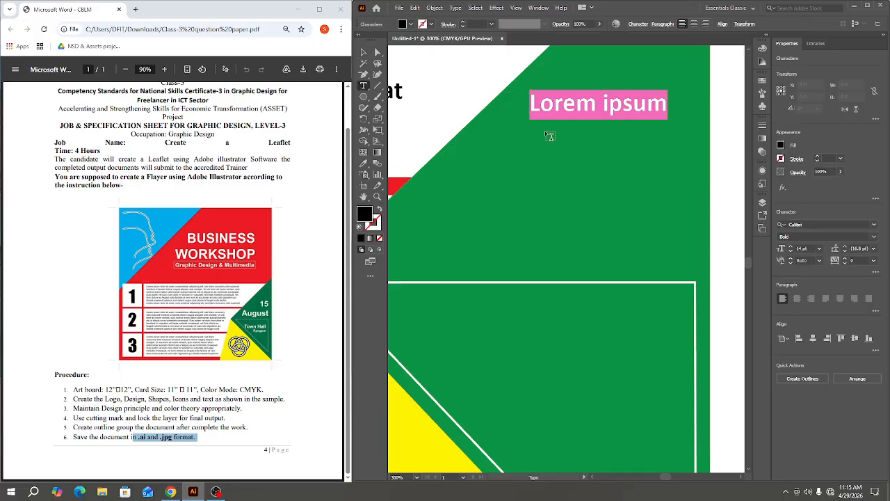
pyautogui.write('15')
pyautogui.press('Return')
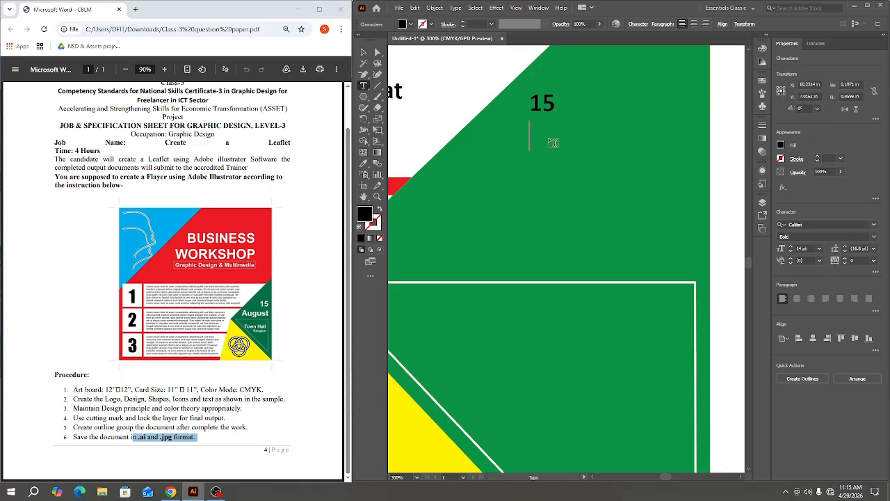
pyautogui.write('August')
# Right-align both lines of the date text and set their fill to white.
pyautogui.hotkey('ctrl', 'a')
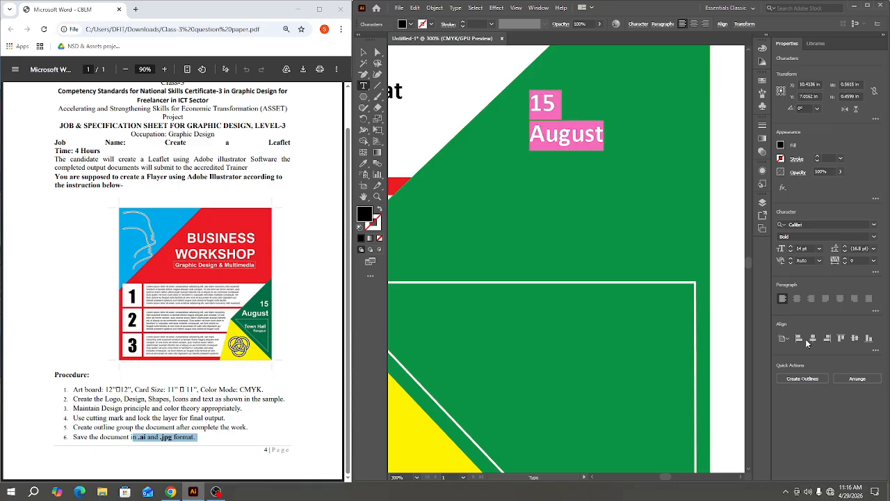
pyautogui.click(811, 298)
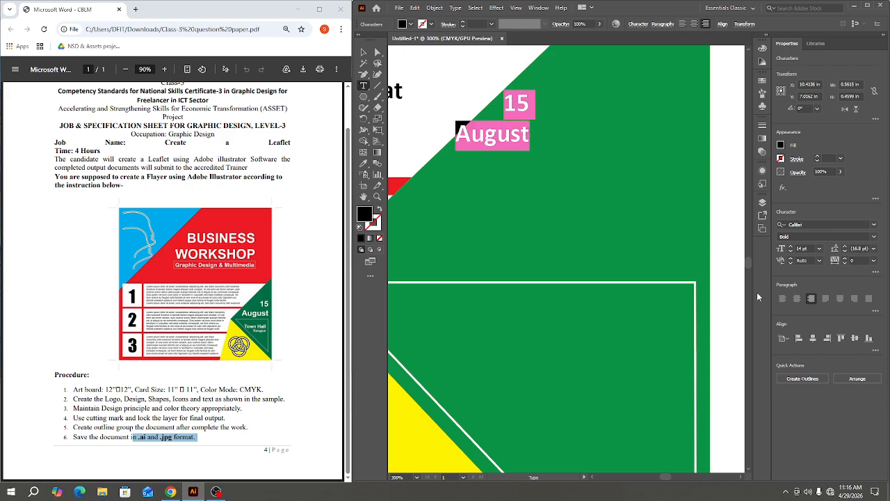
pyautogui.click(782, 146)
pyautogui.click(694, 179)
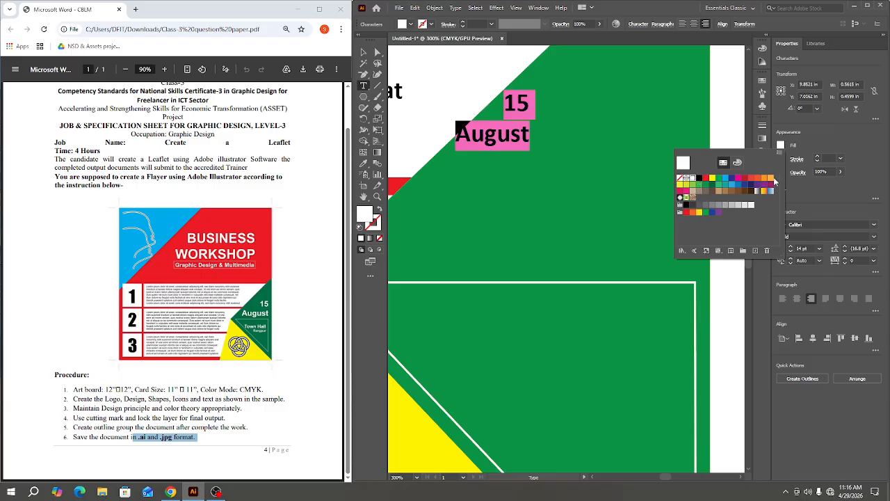
pyautogui.click(855, 133)
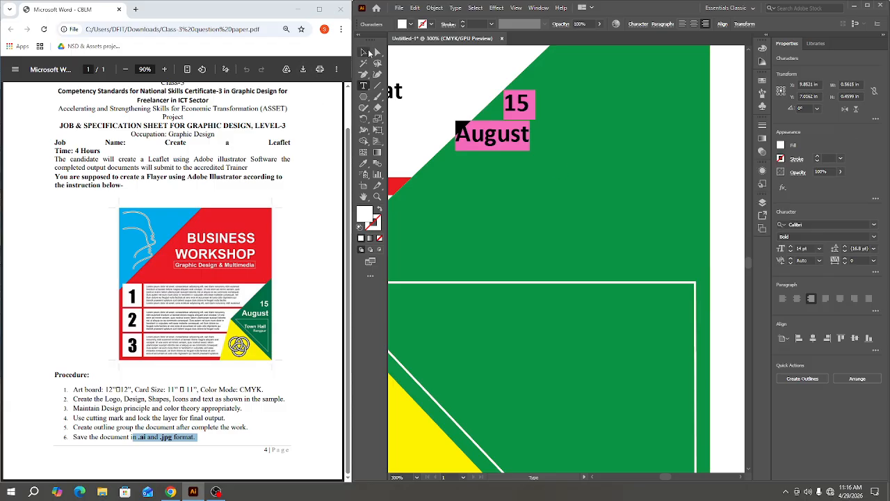
# Enlarge the date text to about 39 pt above the outlined triangle and place a duplicate of it just below.
pyautogui.click(363, 52)
pyautogui.moveTo(509, 144); pyautogui.dragTo(699, 259)
pyautogui.moveTo(627, 228); pyautogui.dragTo(548, 384)
# Replace the duplicated date text with "Town Hall".
pyautogui.press('t')
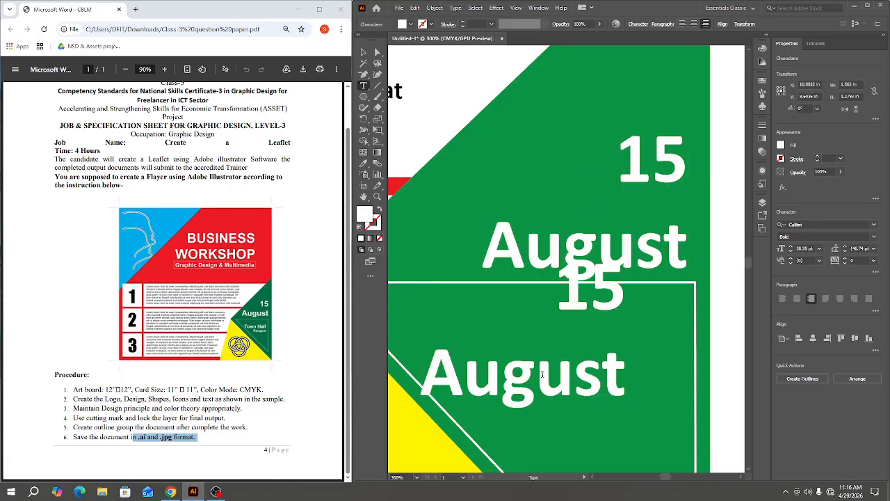
pyautogui.click(542, 374)
pyautogui.hotkey('ctrl', 'a')
pyautogui.write('T')
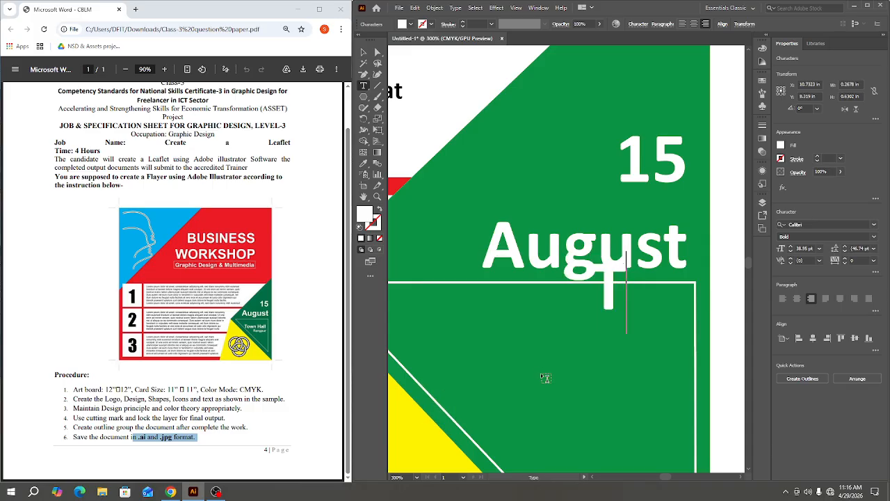
pyautogui.write('ownm')
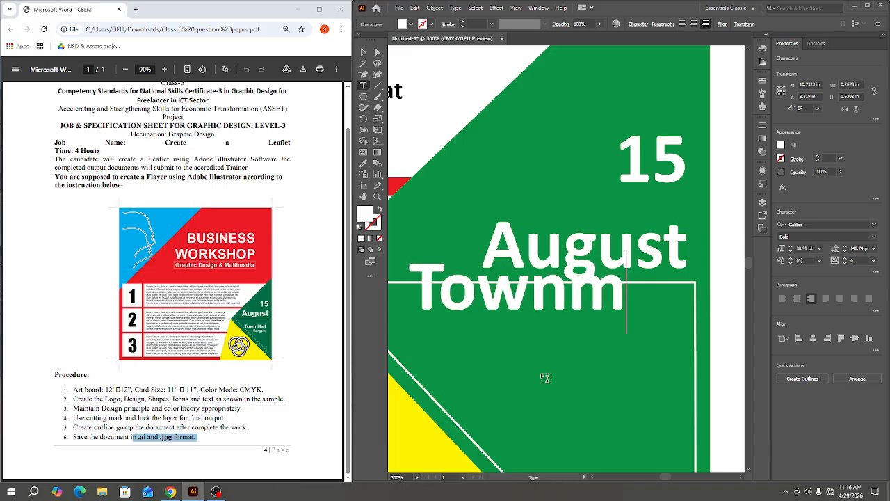
pyautogui.press('BackSpace')
pyautogui.press('BackSpace')
pyautogui.write('n Hall')
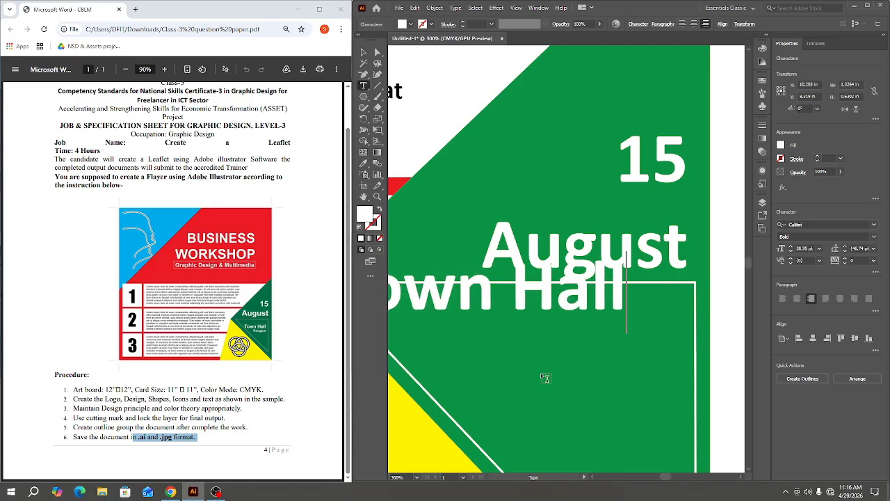
pyautogui.press('Return')
pyautogui.write('Rangpur')
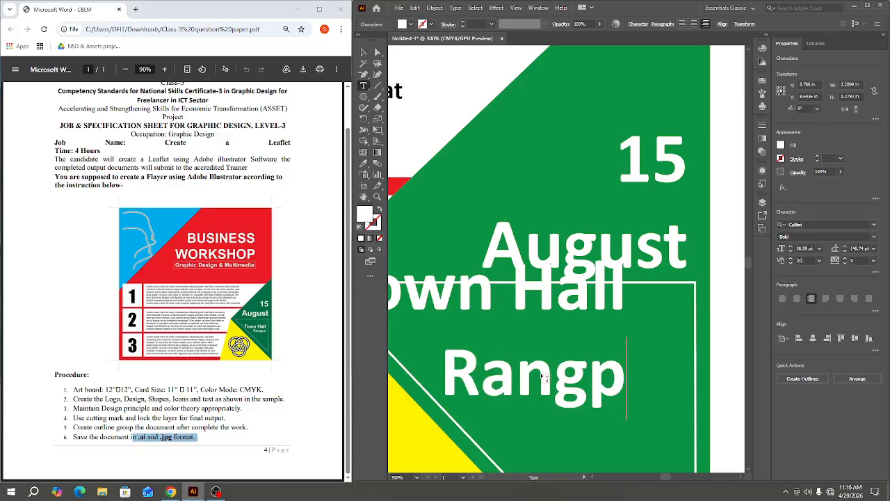
pyautogui.press('BackSpace')
pyautogui.press('BackSpace')
pyautogui.press('BackSpace')
pyautogui.press('BackSpace')
pyautogui.press('BackSpace')
pyautogui.press('BackSpace')
pyautogui.press('BackSpace')
pyautogui.press('BackSpace')
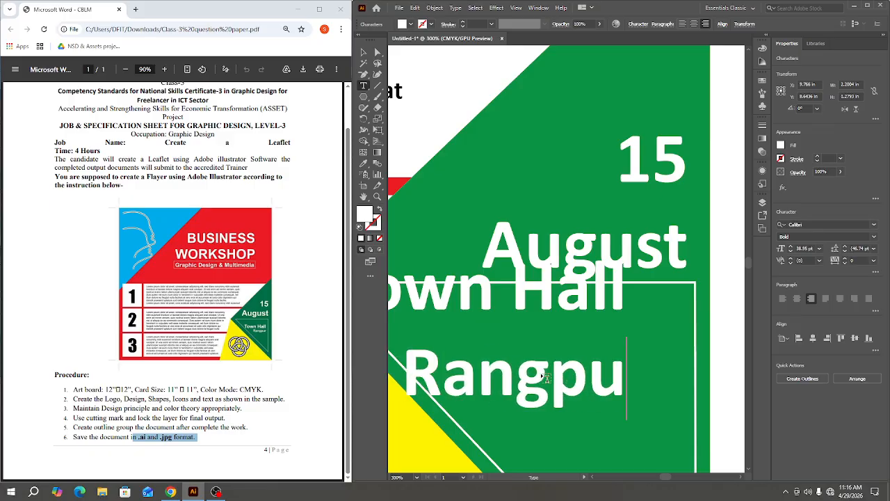
# Add "Faridpur" as a second line below "Town Hall".
pyautogui.press('Return')
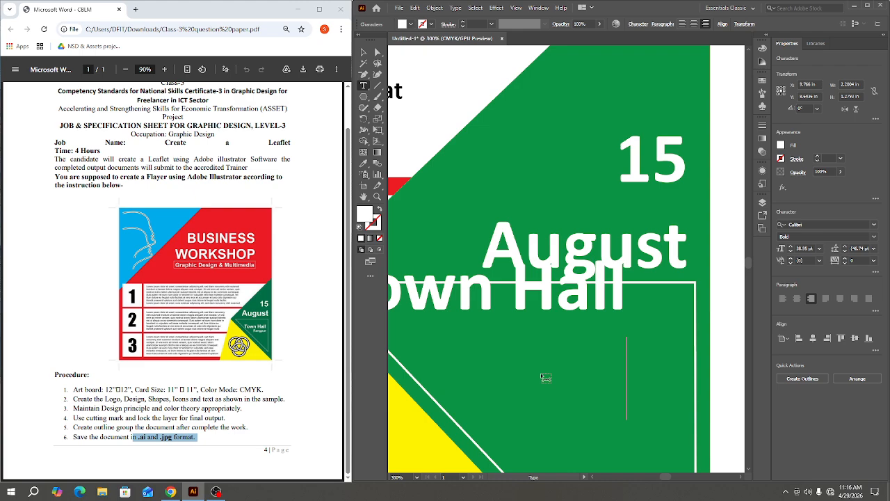
pyautogui.write('Farid')
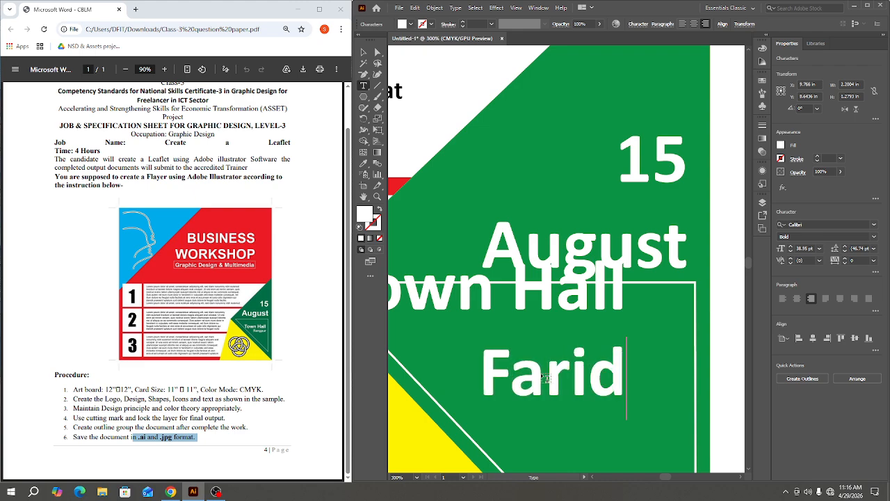
pyautogui.write('pur')
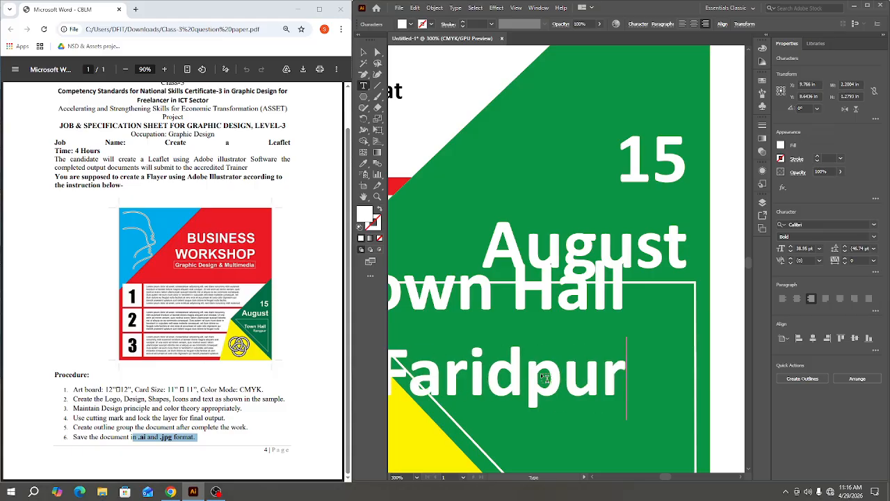
# Move the Town Hall text into the white outlined triangle and scale it down to about 35 pt.
pyautogui.click(363, 52)
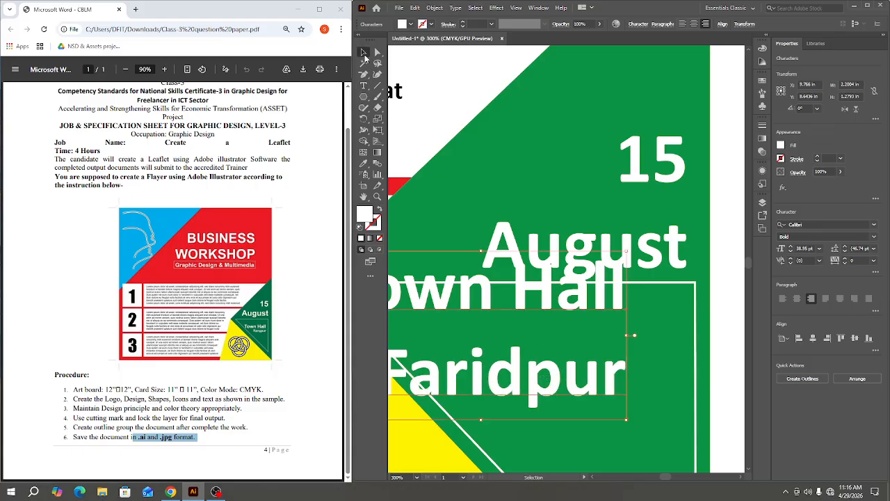
pyautogui.moveTo(569, 394); pyautogui.dragTo(628, 419)
pyautogui.scroll(-2, 628, 419)
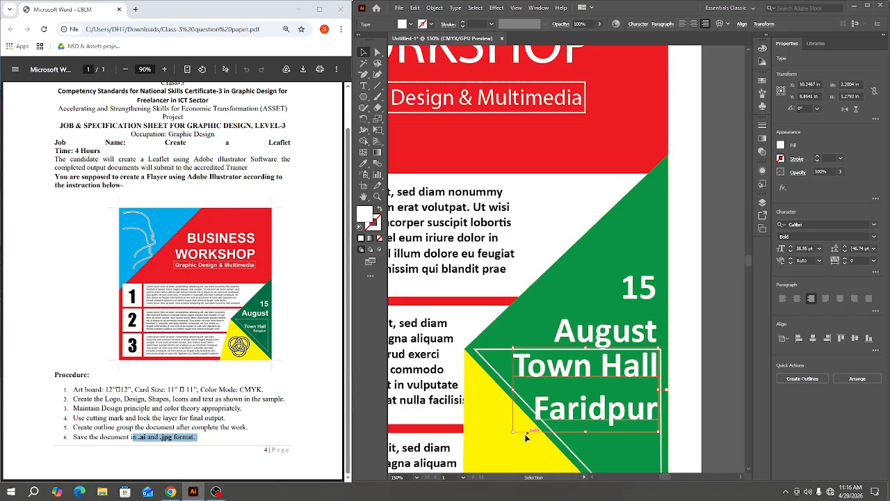
pyautogui.moveTo(520, 435); pyautogui.dragTo(578, 417)
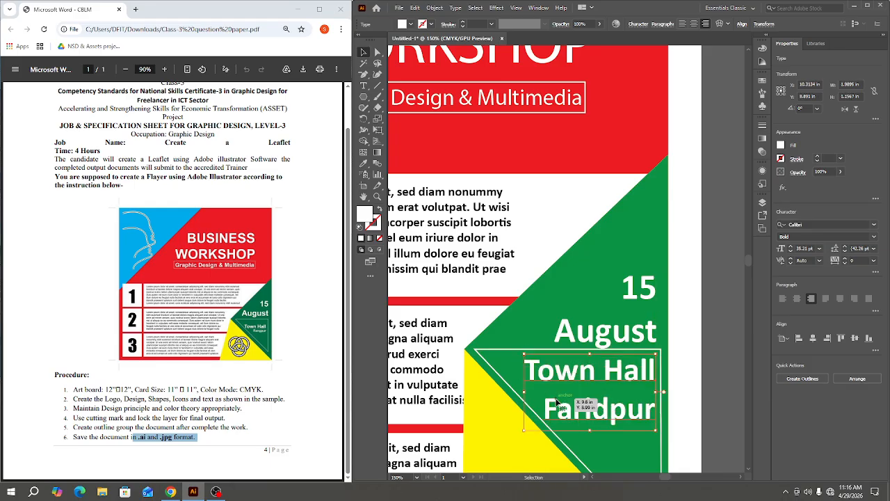
# Set the font size of the "Faridpur" line to 24 pt and deselect the text.
pyautogui.press('t')
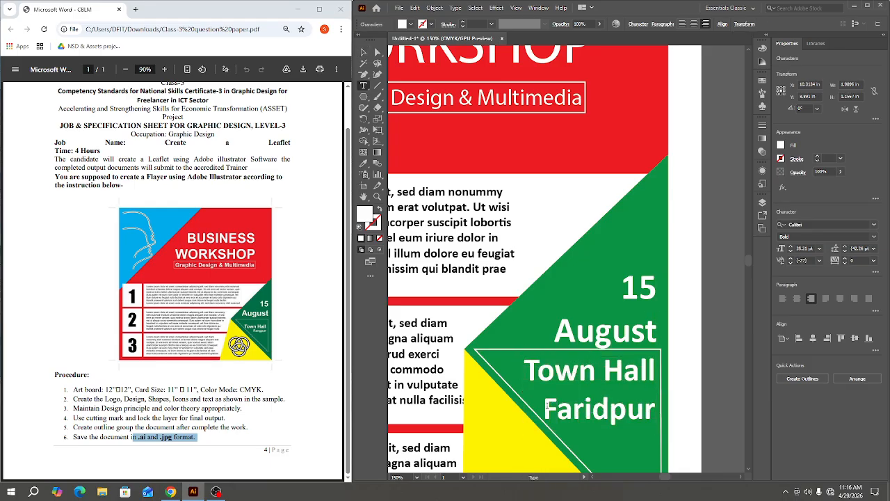
pyautogui.moveTo(547, 409); pyautogui.dragTo(660, 413)
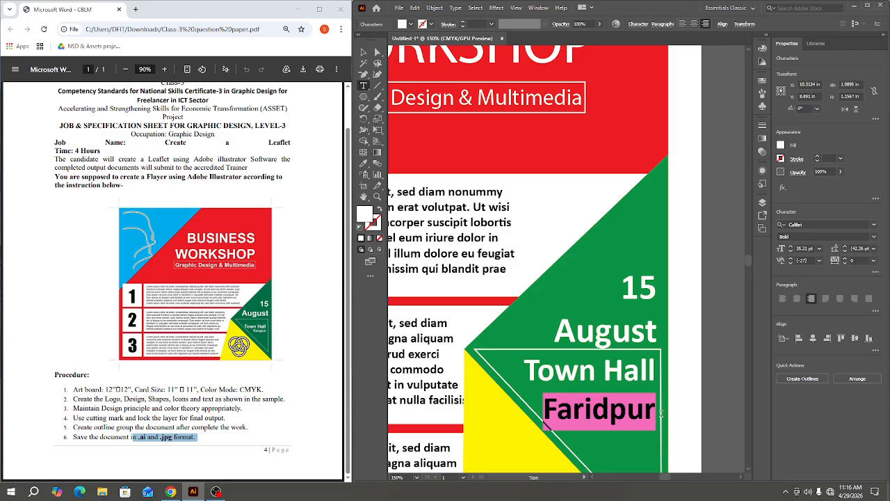
pyautogui.click(819, 249)
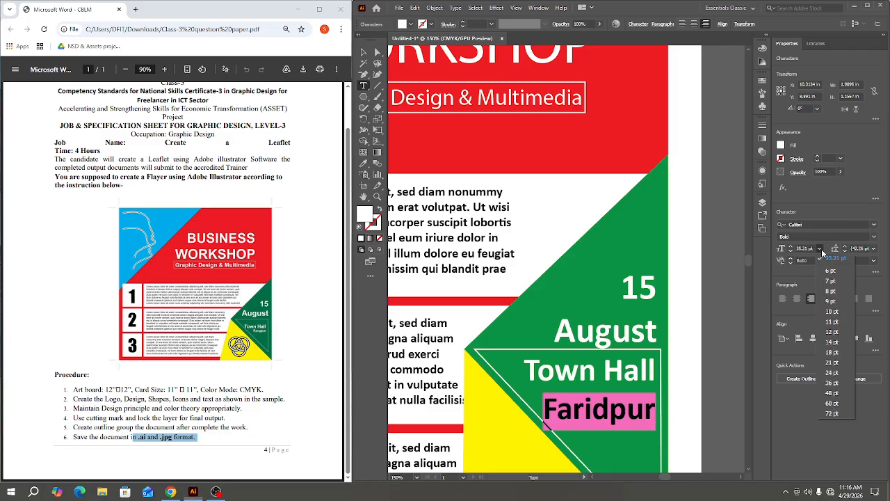
pyautogui.click(834, 373)
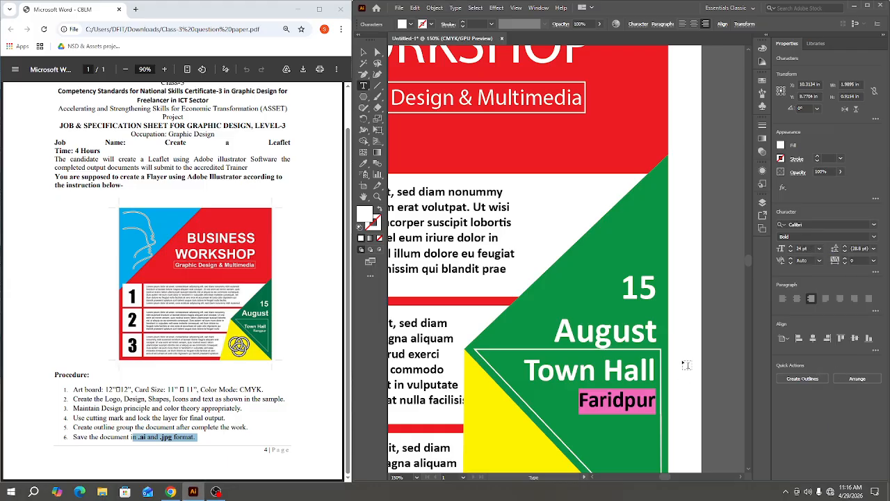
pyautogui.click(363, 52)
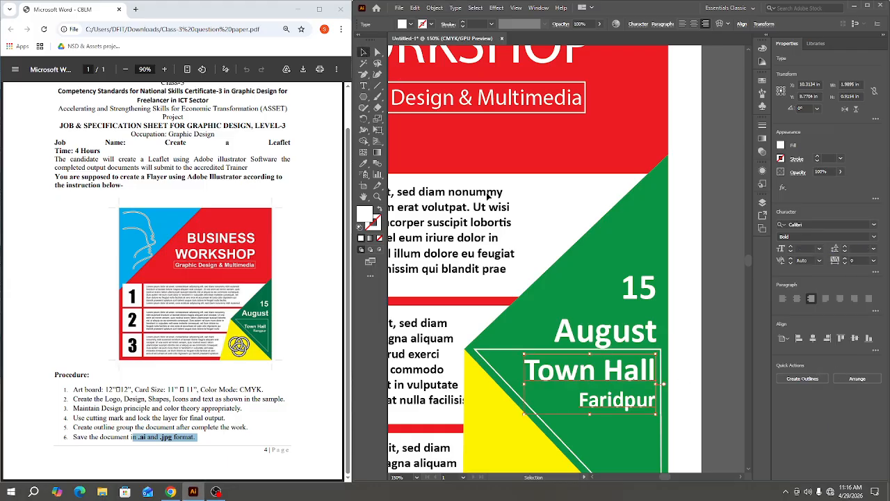
pyautogui.click(679, 351)
pyautogui.hotkey('ctrl', '0')
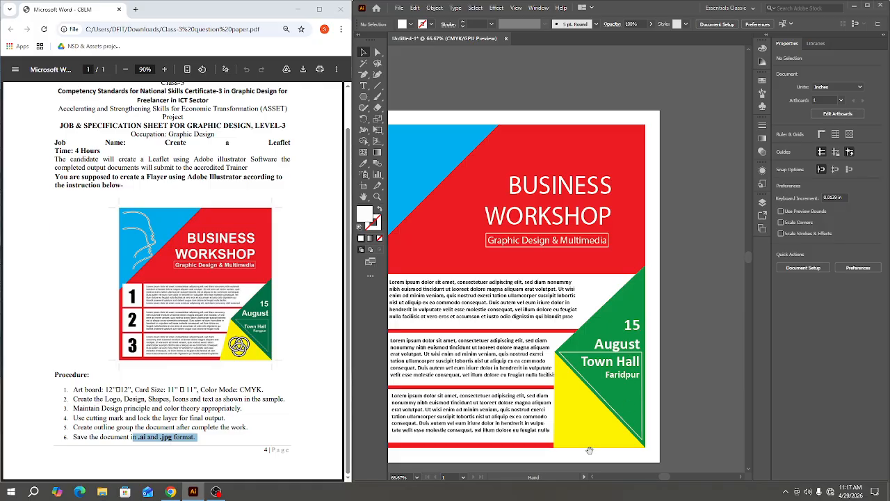
pyautogui.hotkey('ctrl', '=')
pyautogui.hotkey('ctrl', '=')
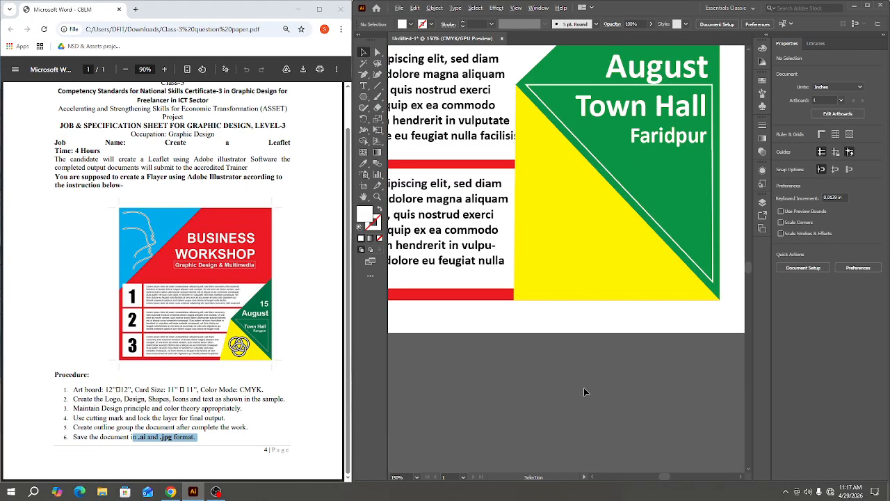
pyautogui.scroll(2, 547, 172)
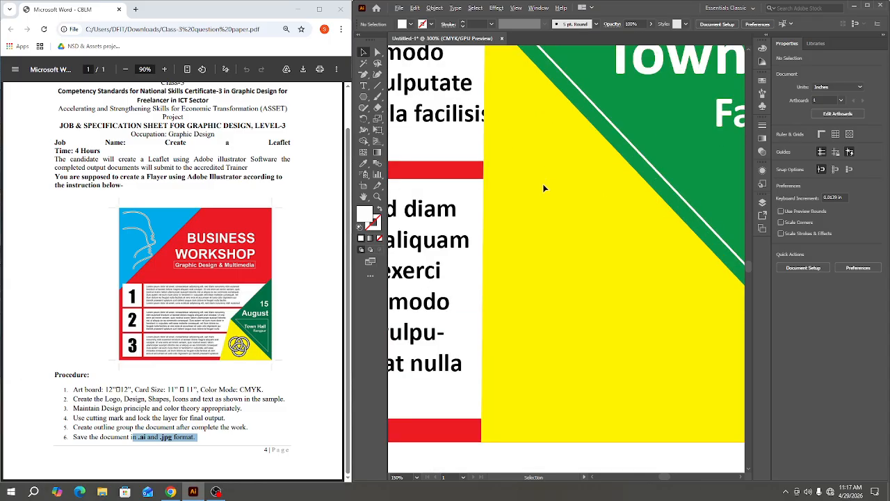
pyautogui.scroll(1, 549, 232)
pyautogui.scroll(-2, 560, 232)
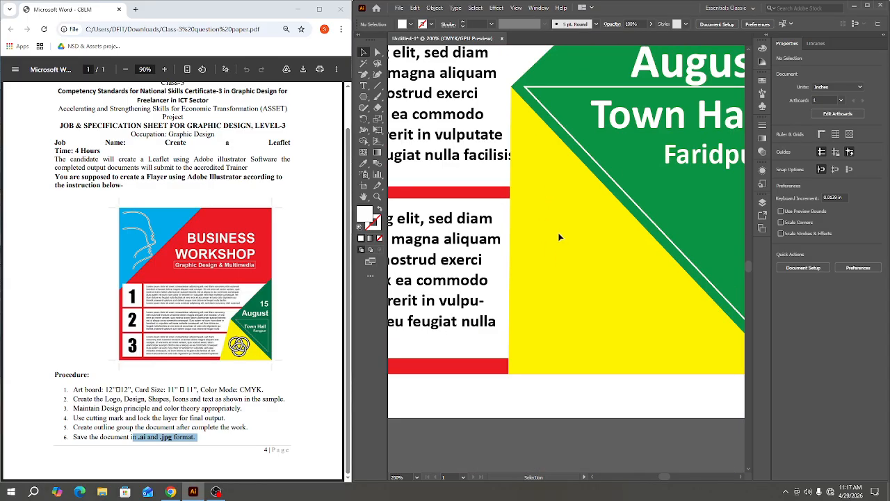
pyautogui.moveTo(714, 176); pyautogui.dragTo(516, 109)
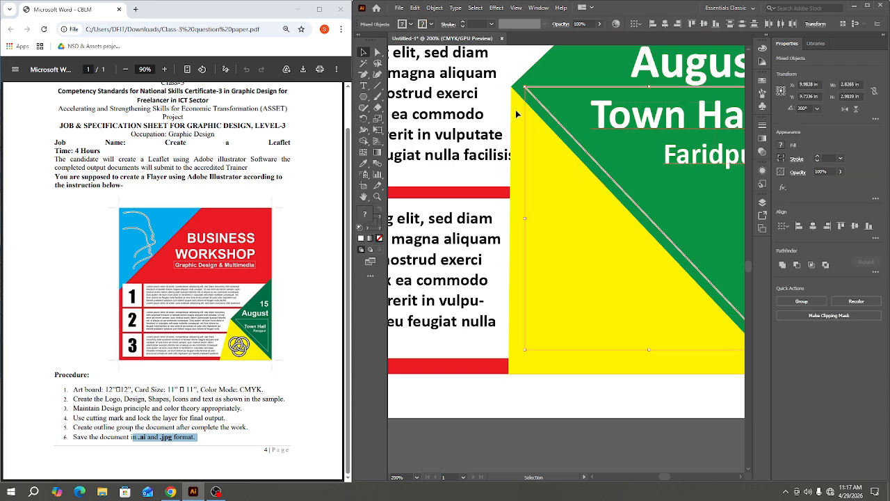
pyautogui.press('a')
pyautogui.hotkey('ctrl', 'shift', 'a')
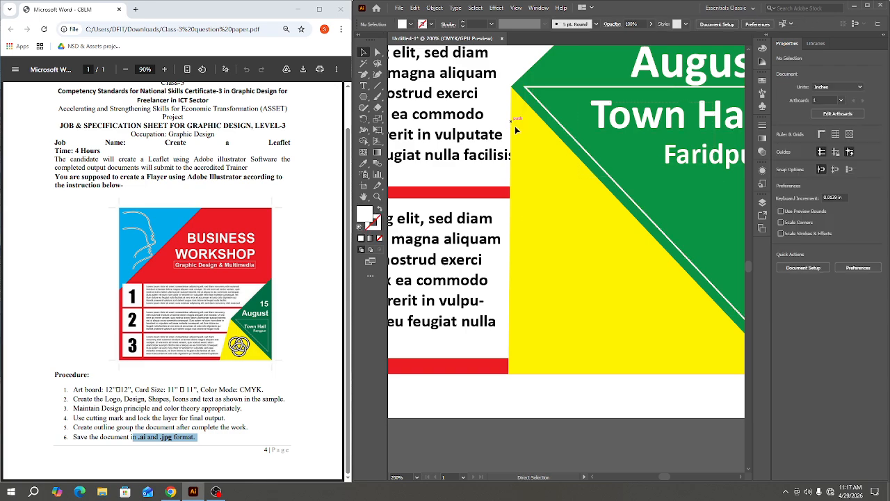
pyautogui.press('v')
# Draw a circle about 0.82 in across with the Ellipse tool on the yellow corner shape.
pyautogui.click(363, 97)
pyautogui.click(394, 119)
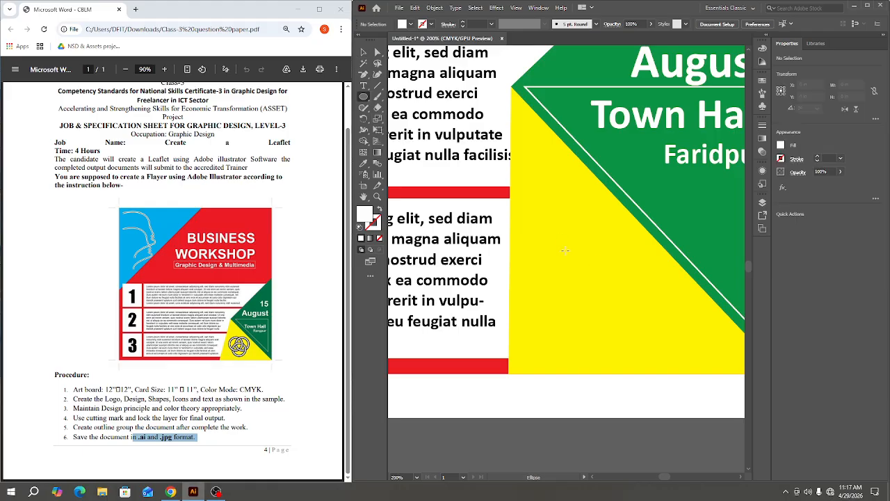
pyautogui.moveTo(544, 239); pyautogui.dragTo(614, 310)
pyautogui.moveTo(607, 275); pyautogui.dragTo(524, 272)
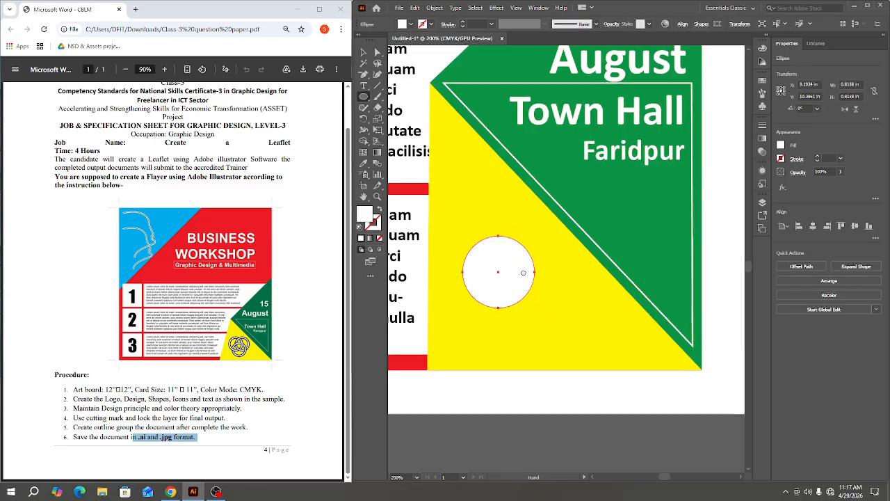
pyautogui.click(363, 53)
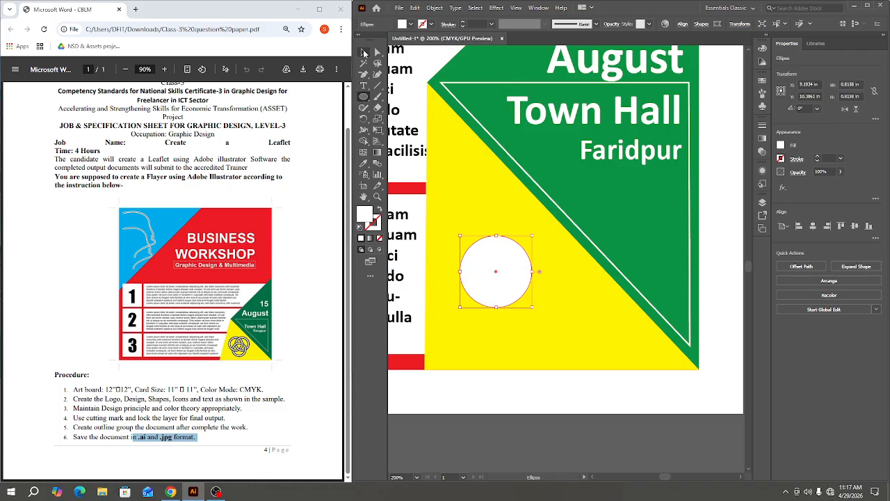
# Give the circle on the yellow shape a 10 pt white stroke and no fill.
pyautogui.click(781, 159)
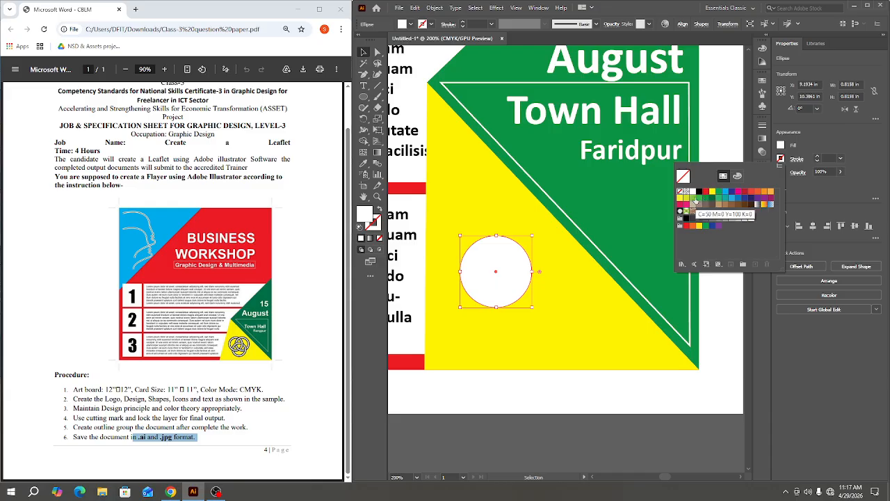
pyautogui.click(698, 191)
pyautogui.click(781, 145)
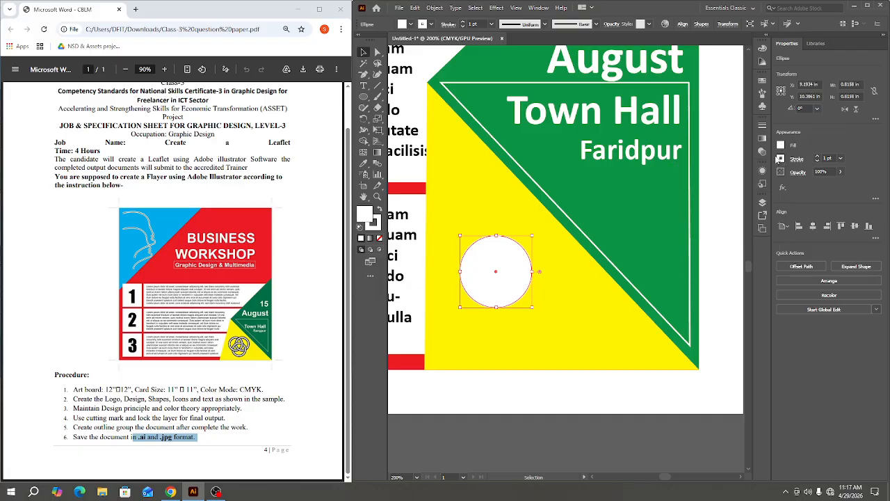
pyautogui.click(781, 145)
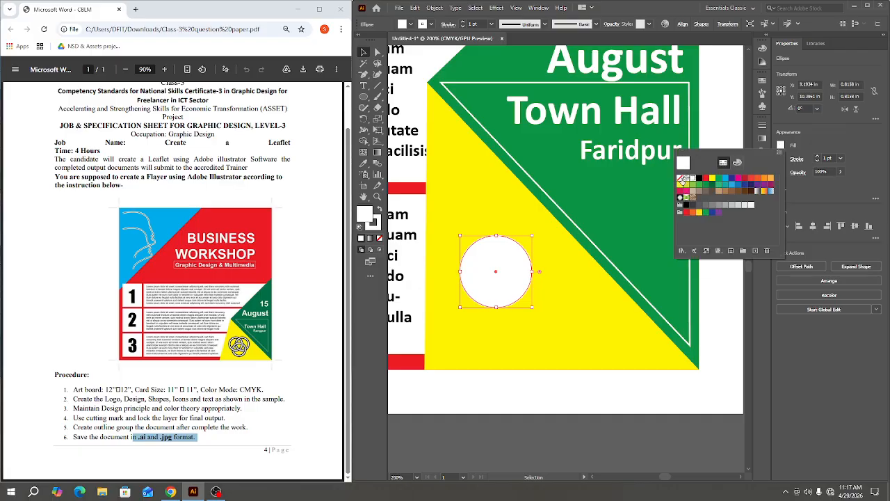
pyautogui.click(681, 179)
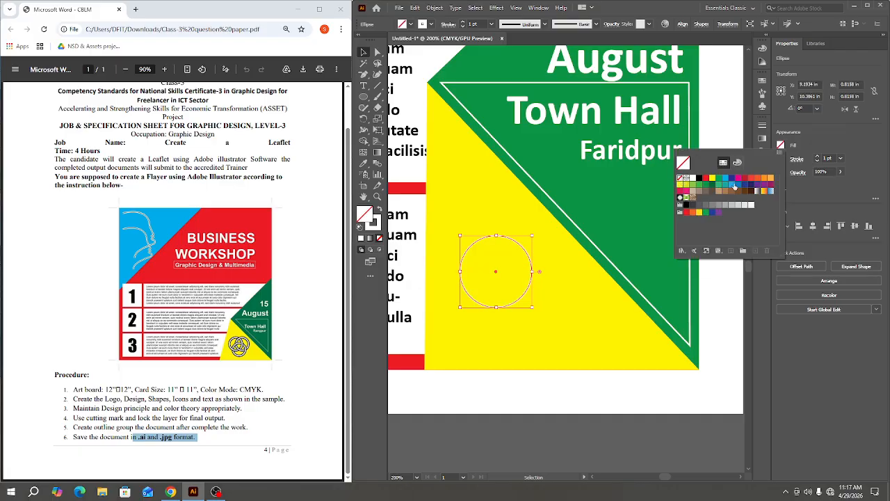
pyautogui.click(837, 170)
pyautogui.click(841, 158)
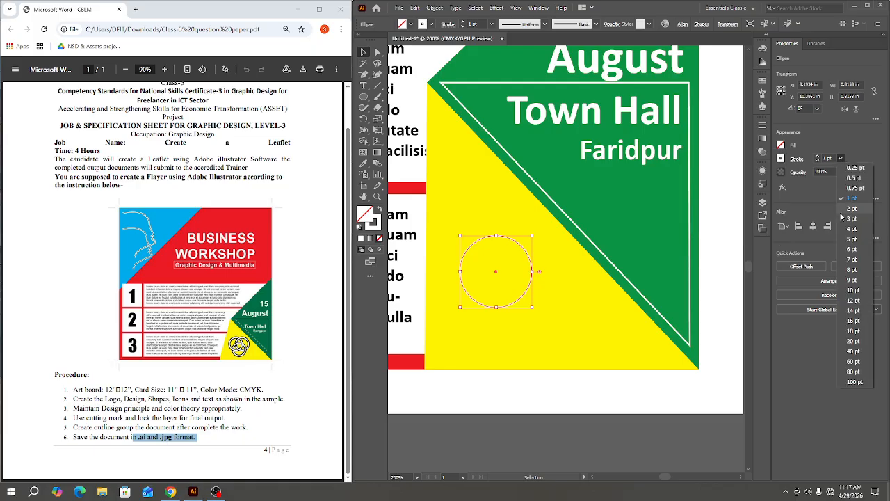
pyautogui.click(835, 291)
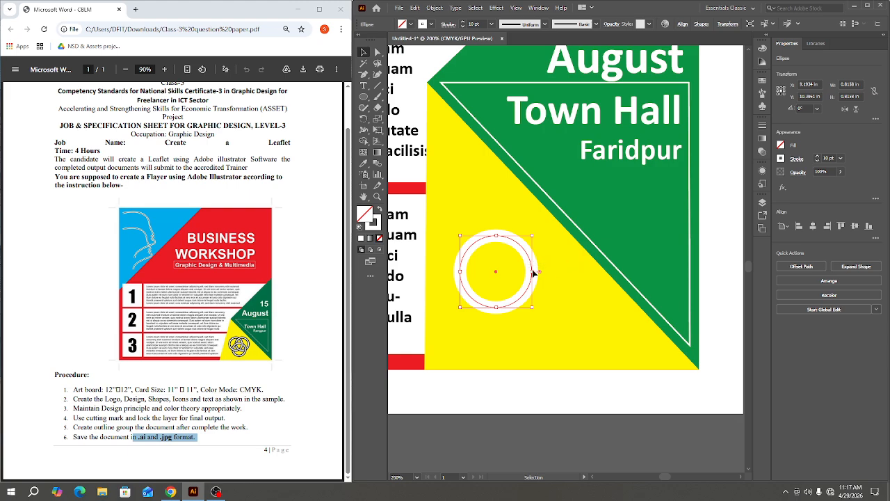
# Duplicate the white ring into a cluster of three overlapping rings and check their overlap in Outline view.
pyautogui.moveTo(508, 307); pyautogui.dragTo(503, 344)
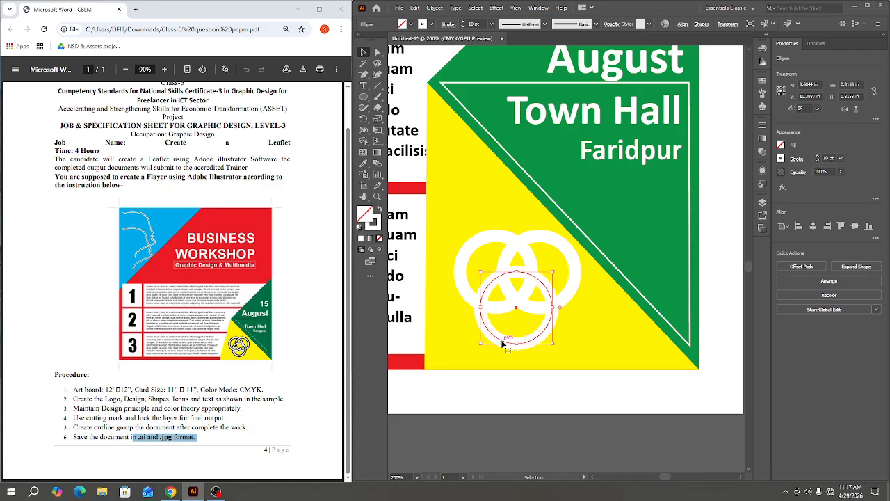
pyautogui.hotkey('ctrl', 'y')
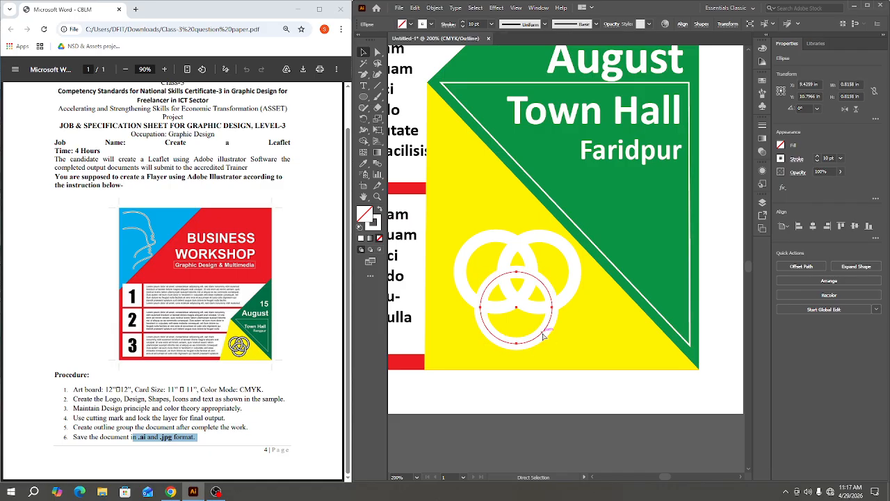
pyautogui.press('v')
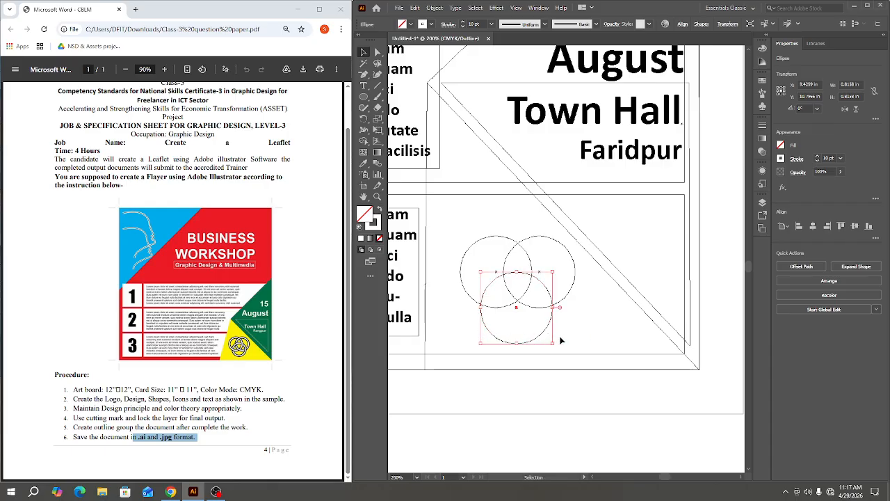
pyautogui.press('a')
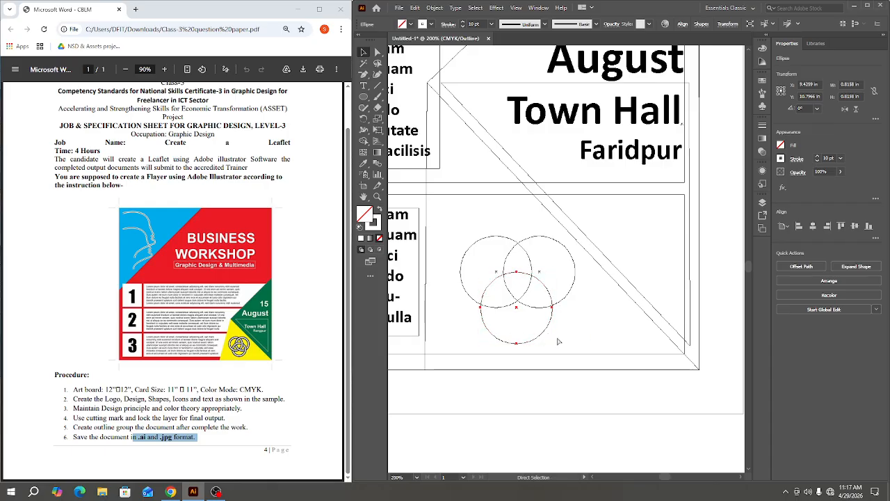
pyautogui.hotkey('ctrl', 'y')
pyautogui.press('v')
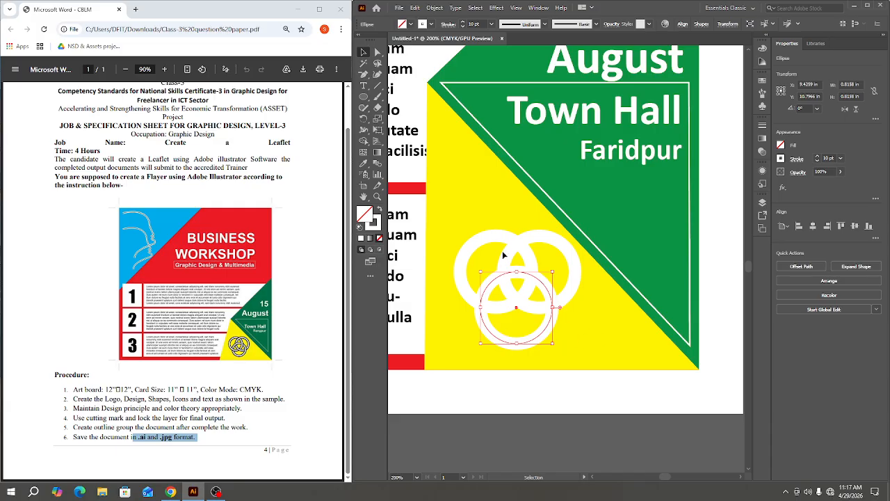
# Select all three rings and expand their strokes into filled shapes.
pyautogui.moveTo(471, 224); pyautogui.dragTo(577, 332)
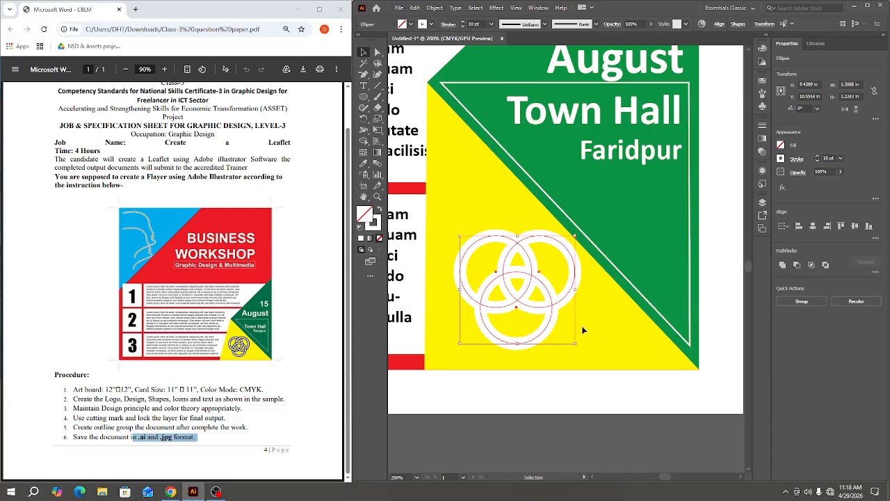
pyautogui.click(434, 8)
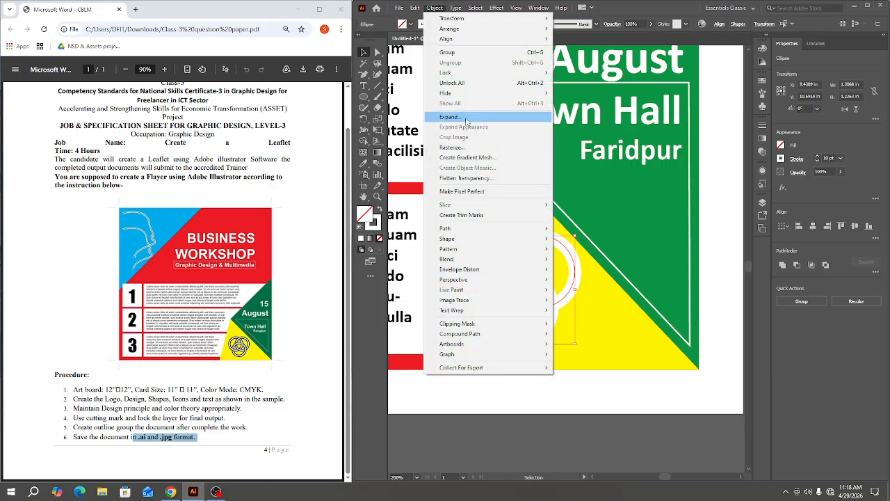
pyautogui.click(466, 117)
pyautogui.click(421, 296)
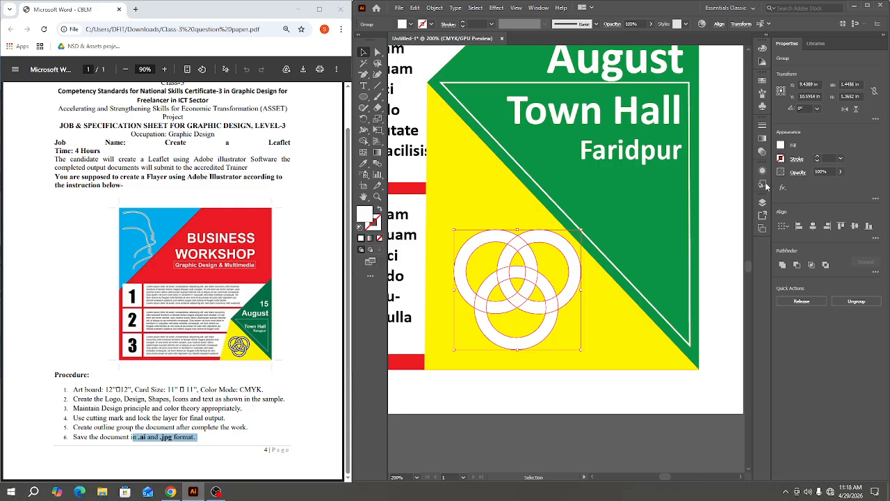
# Give the expanded rings a black 5 pt stroke and deselect them.
pyautogui.click(781, 160)
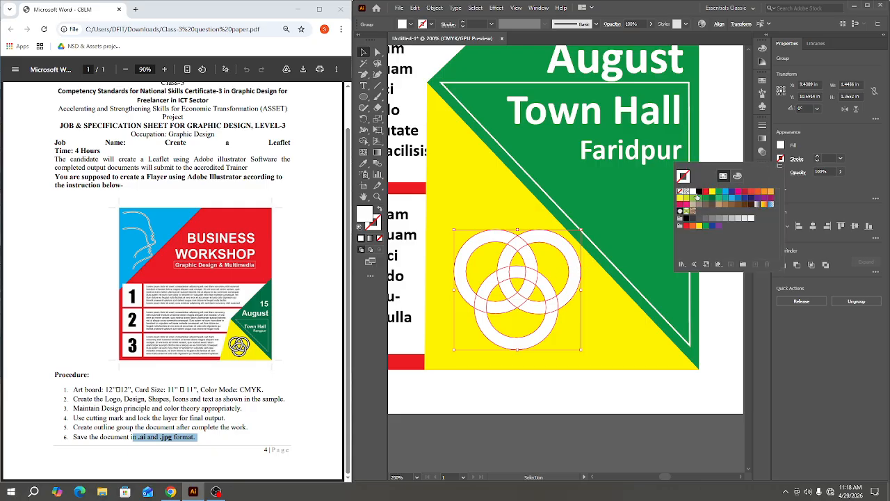
pyautogui.click(698, 192)
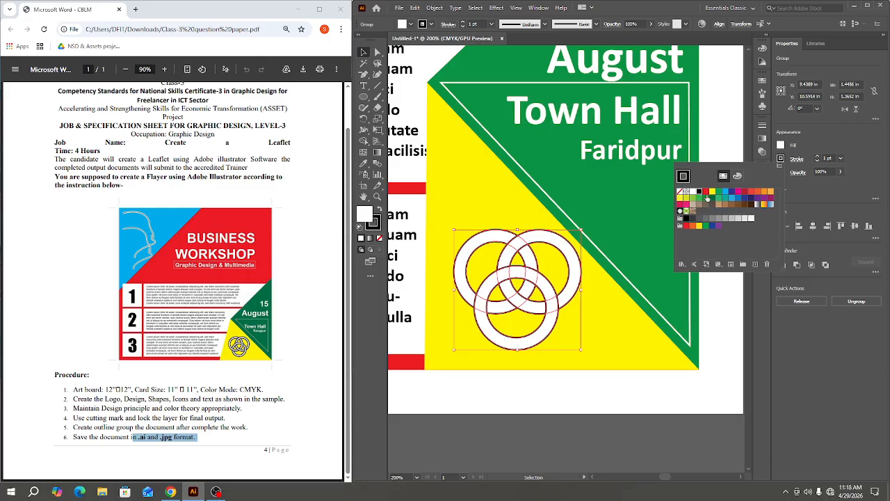
pyautogui.click(842, 162)
pyautogui.click(841, 160)
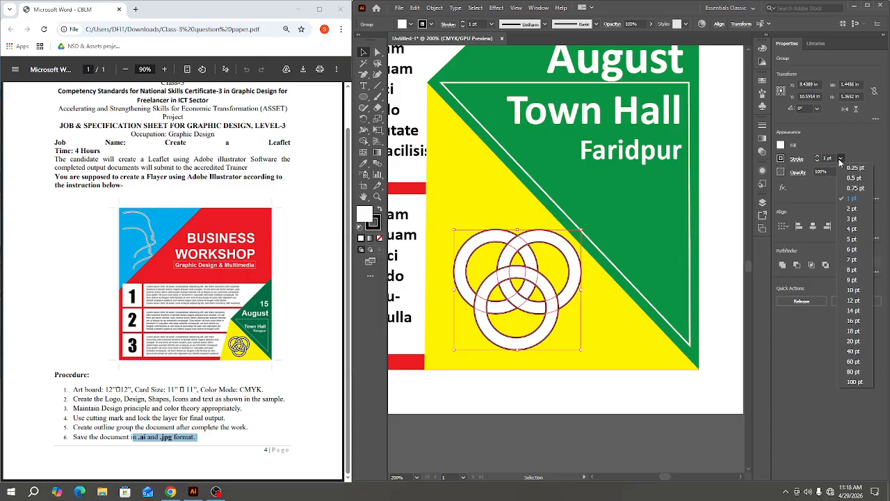
pyautogui.scroll(-3, 592, 281)
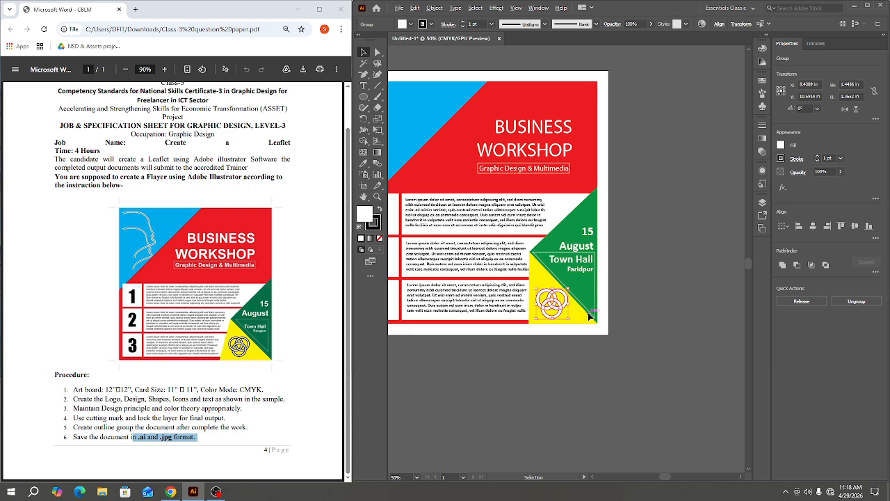
pyautogui.scroll(2, 590, 316)
pyautogui.click(840, 159)
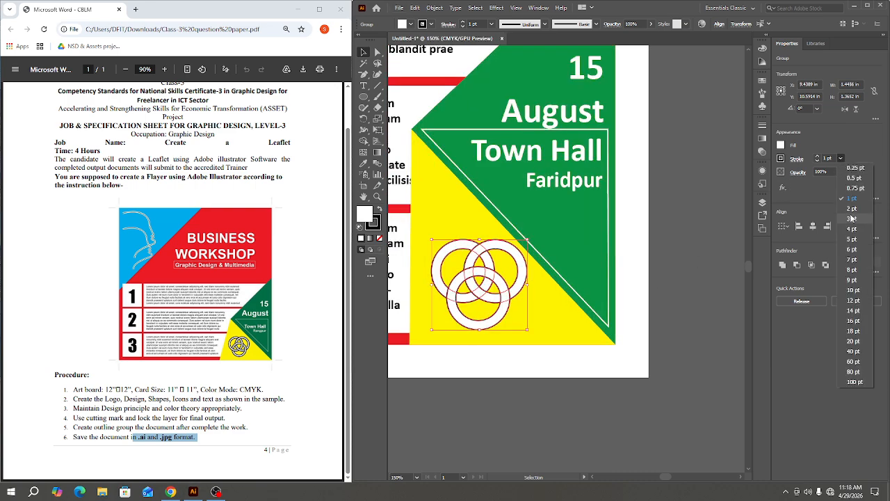
pyautogui.click(854, 238)
pyautogui.scroll(-3, 537, 301)
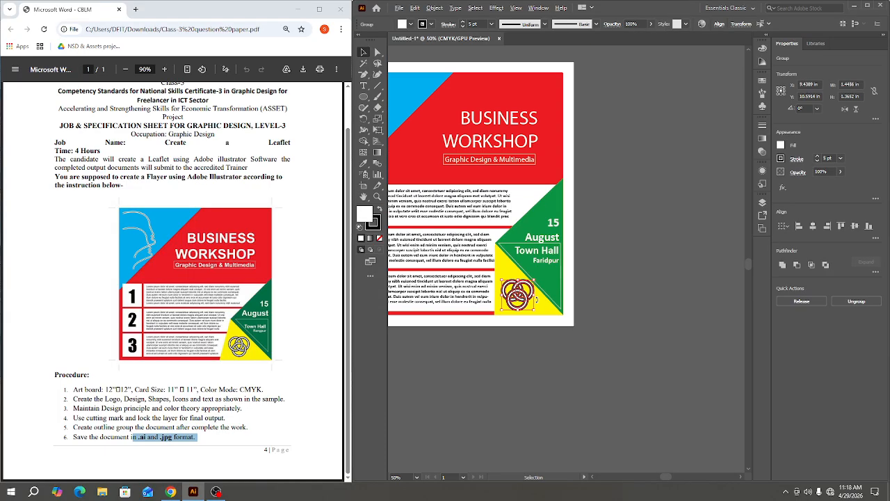
pyautogui.click(634, 310)
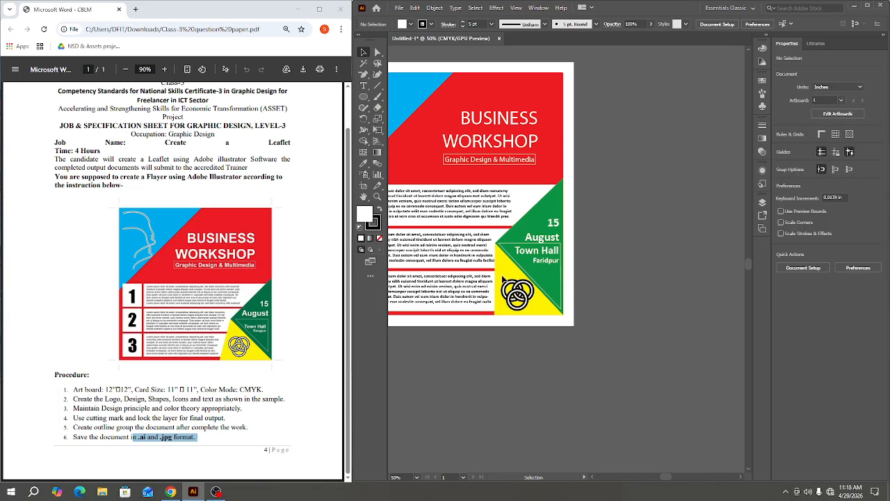
# Set the ring group's stroke weight to 3 pt and deselect it.
pyautogui.click(529, 301)
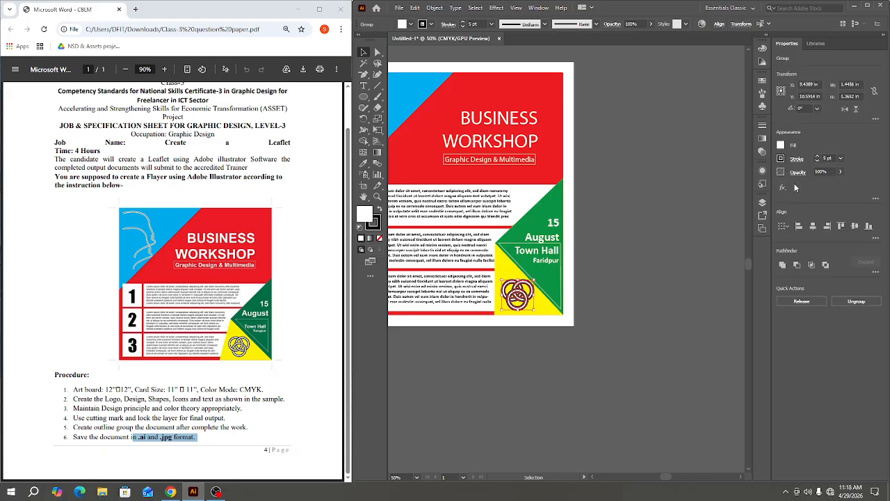
pyautogui.click(840, 158)
pyautogui.click(854, 225)
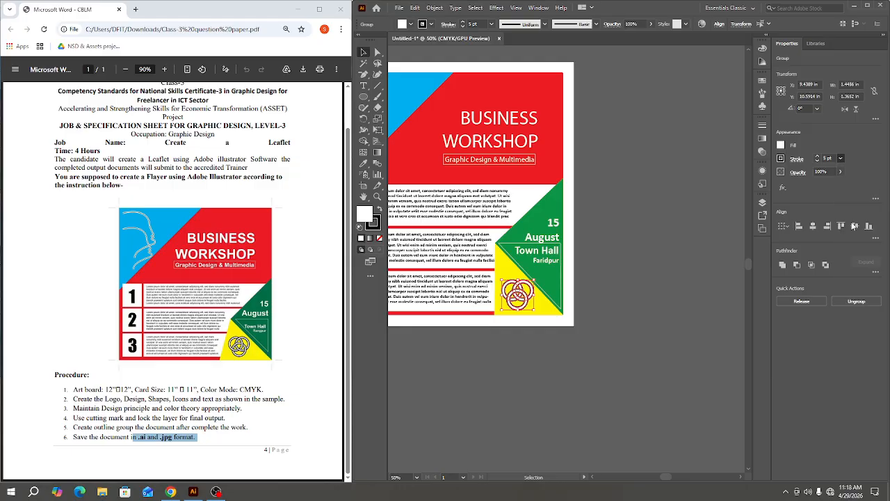
pyautogui.click(626, 295)
# Select the three-ring group and activate the Shape Builder tool.
pyautogui.scroll(4, 522, 333)
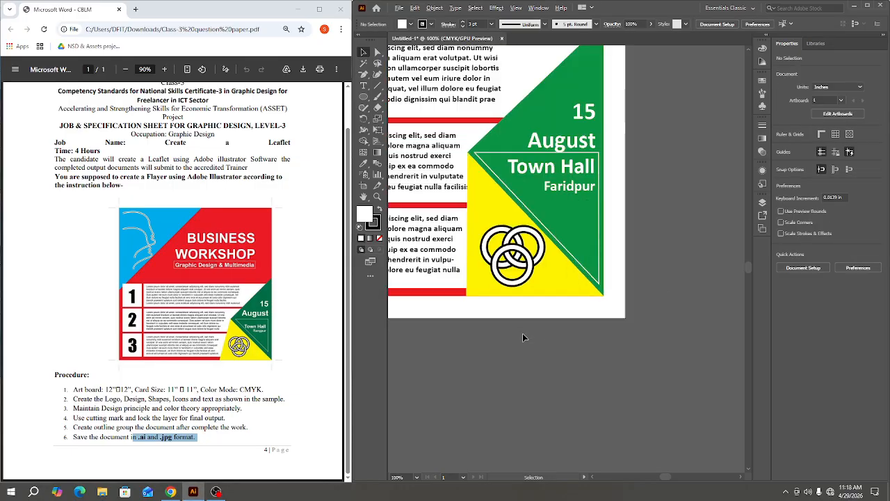
pyautogui.moveTo(483, 201); pyautogui.dragTo(501, 290)
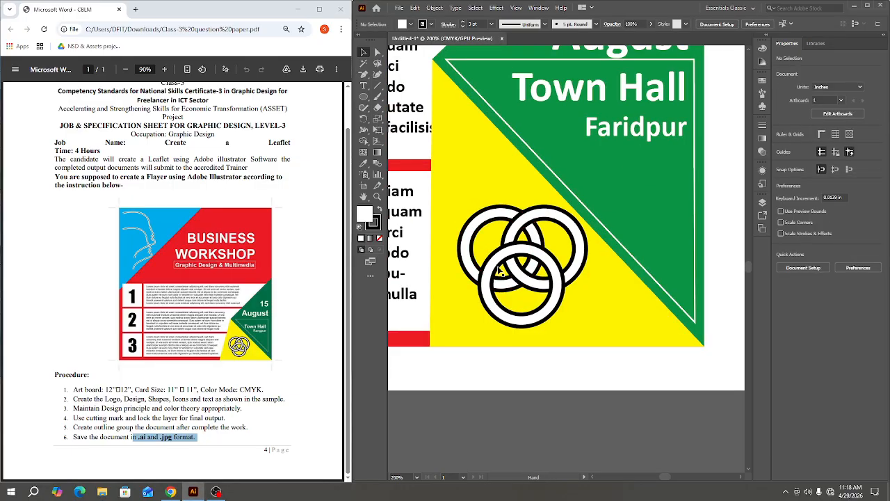
pyautogui.click(569, 309)
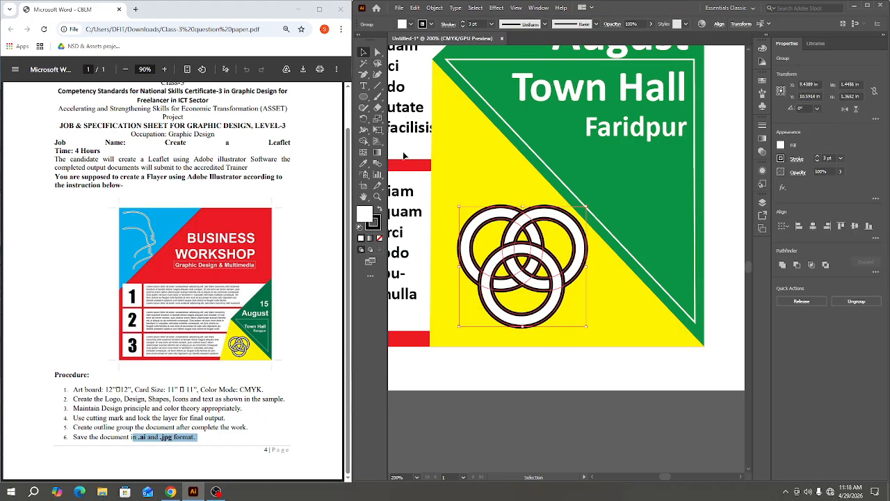
pyautogui.click(363, 140)
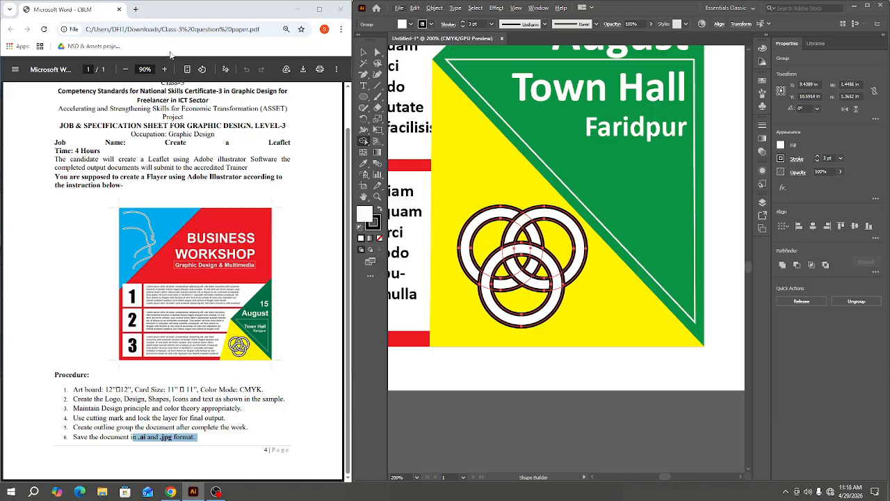
# Switch to the question paper in Chrome and enlarge it to 150% to examine the sample's interlocked ring logo.
pyautogui.click(164, 69)
pyautogui.click(164, 69)
pyautogui.click(164, 69)
pyautogui.click(164, 69)
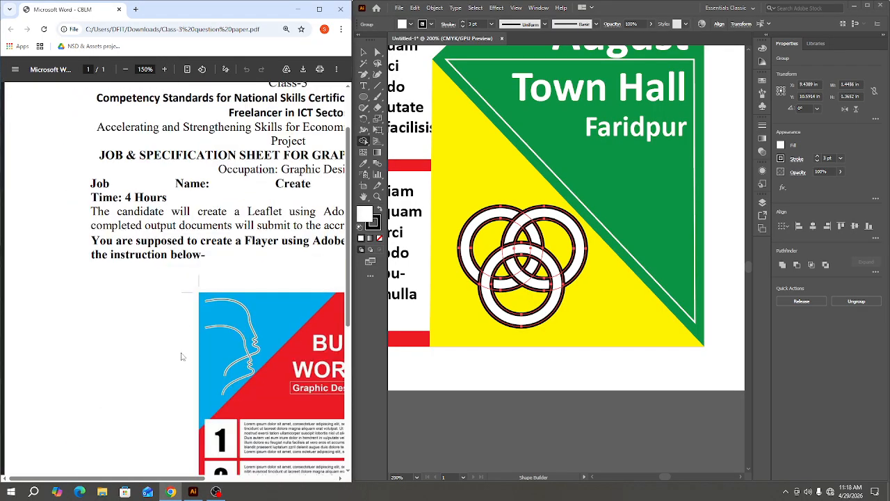
pyautogui.moveTo(166, 477); pyautogui.dragTo(246, 477)
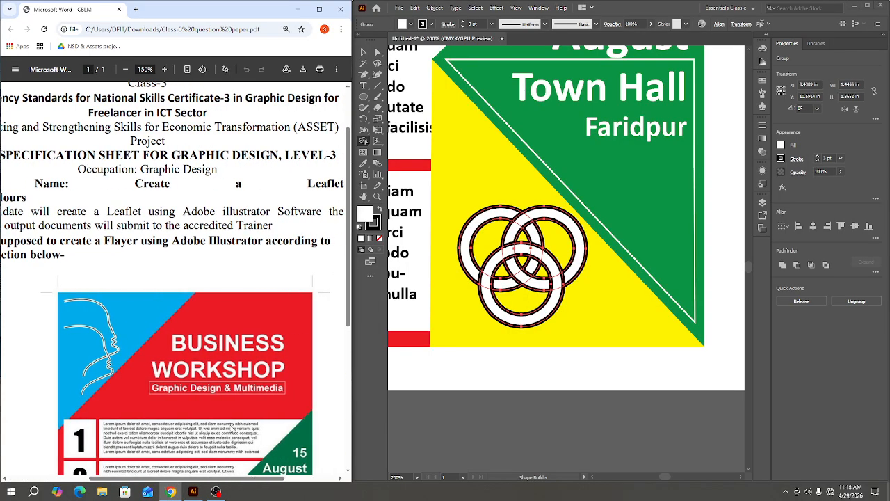
pyautogui.scroll(-3, 229, 426)
pyautogui.scroll(-2, 230, 426)
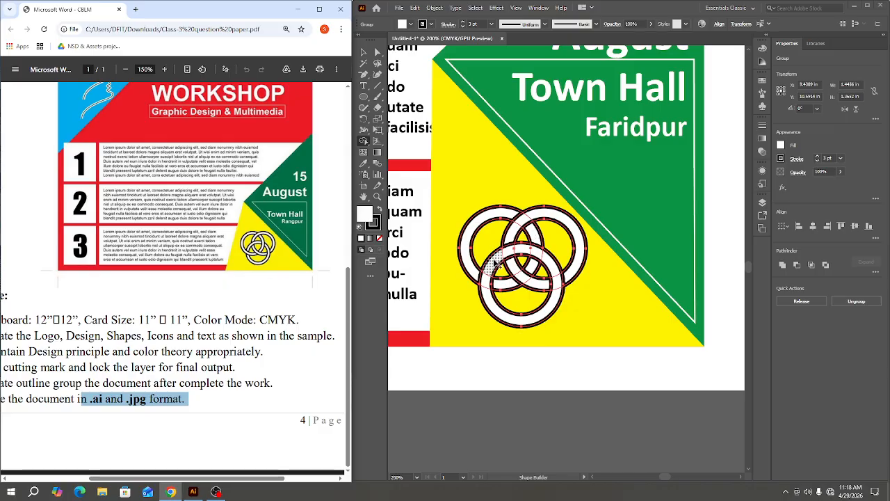
# Merge the crossing segments of the rings in Illustrator with Shape Builder so they interlock like the sample logo, and deselect them.
pyautogui.click(497, 264)
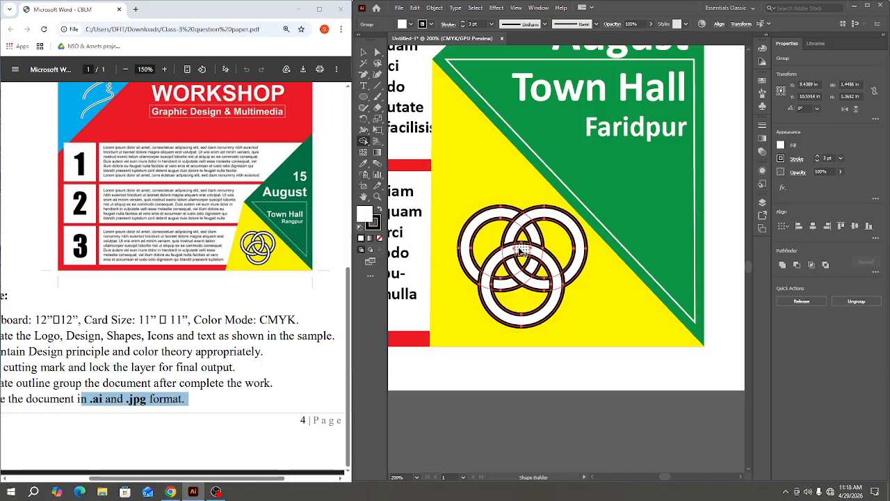
pyautogui.click(498, 268)
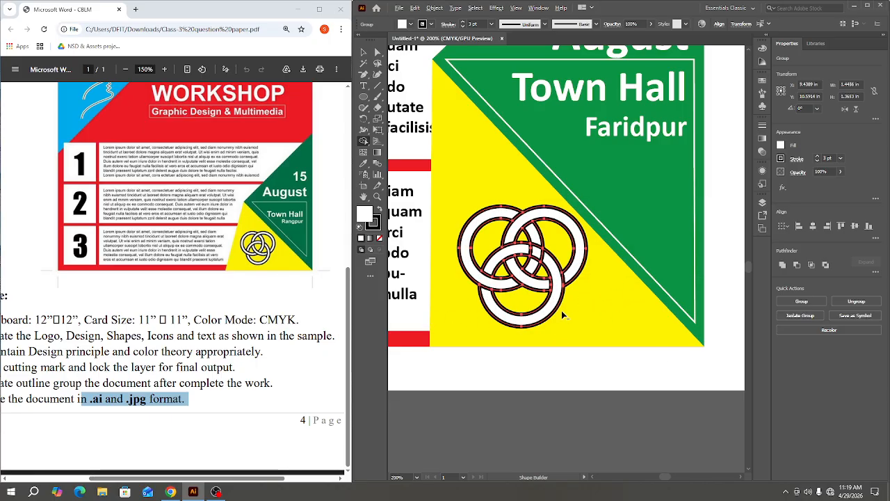
pyautogui.scroll(-1, 561, 311)
pyautogui.scroll(1, 560, 312)
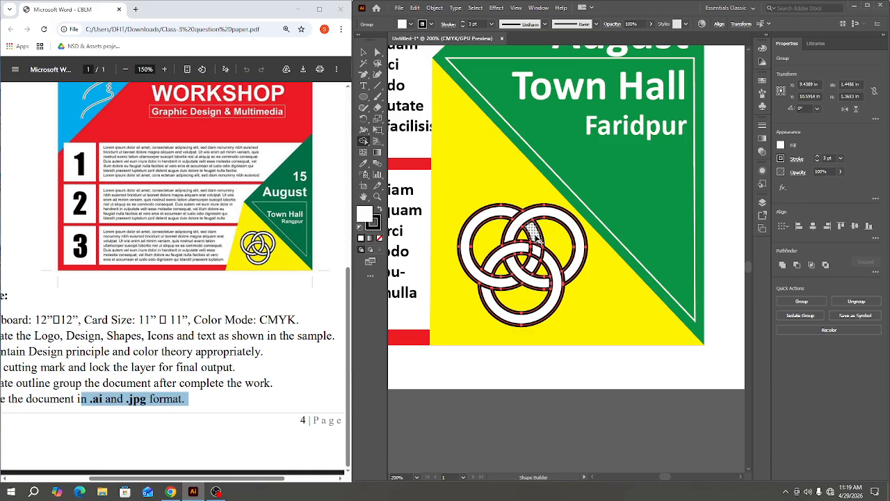
pyautogui.moveTo(535, 255)
pyautogui.mouseDown()
pyautogui.moveTo(530, 267)
pyautogui.moveTo(546, 274)
pyautogui.mouseUp()
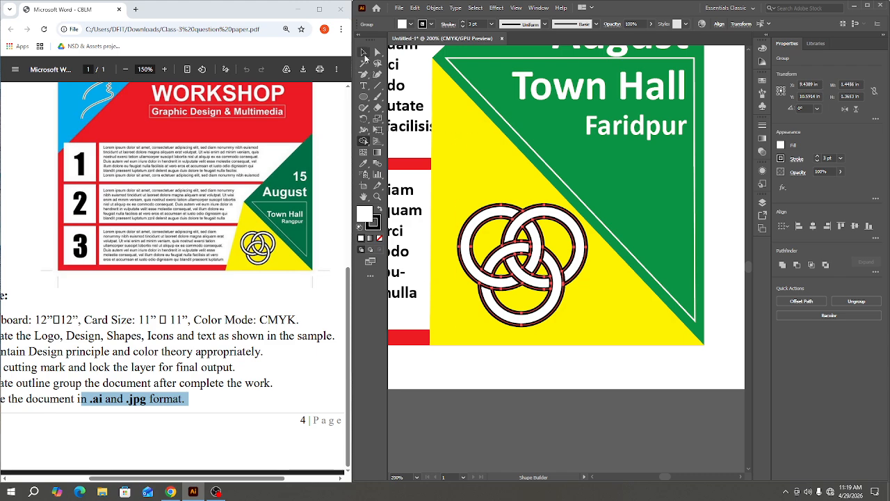
pyautogui.click(363, 53)
pyautogui.click(475, 192)
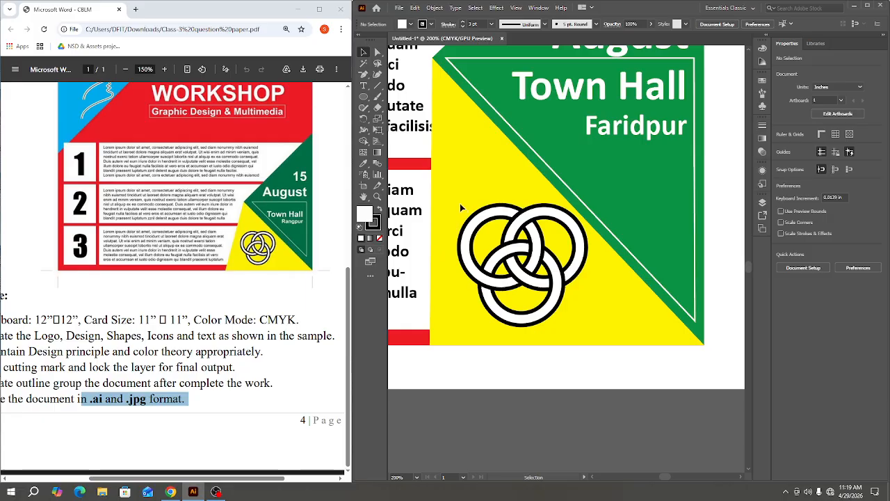
# Deselect the interlocked ring logo and view the whole flyer at 50% to check the overall layout.
pyautogui.moveTo(461, 208); pyautogui.dragTo(594, 318)
pyautogui.press('a')
pyautogui.click(591, 322)
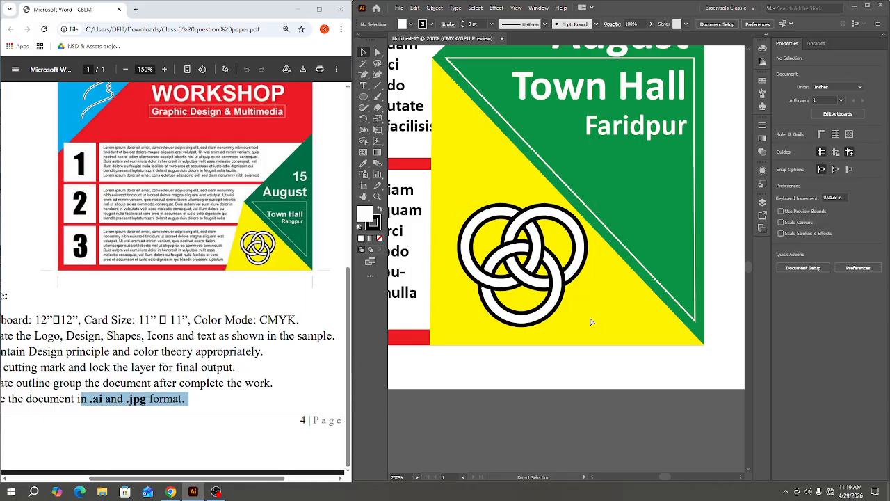
pyautogui.hotkey('ctrl', '-')
pyautogui.hotkey('ctrl', '-')
pyautogui.hotkey('ctrl', '-')
pyautogui.hotkey('ctrl', '-')
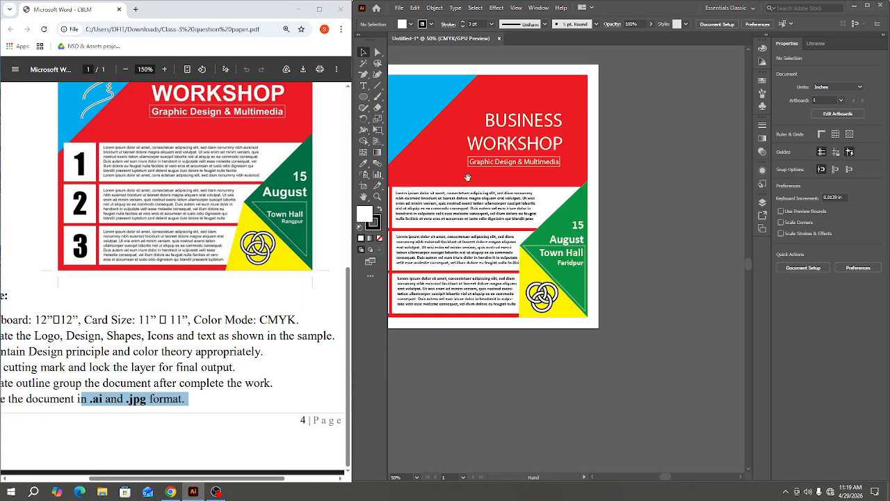
pyautogui.hotkey('ctrl', '0')
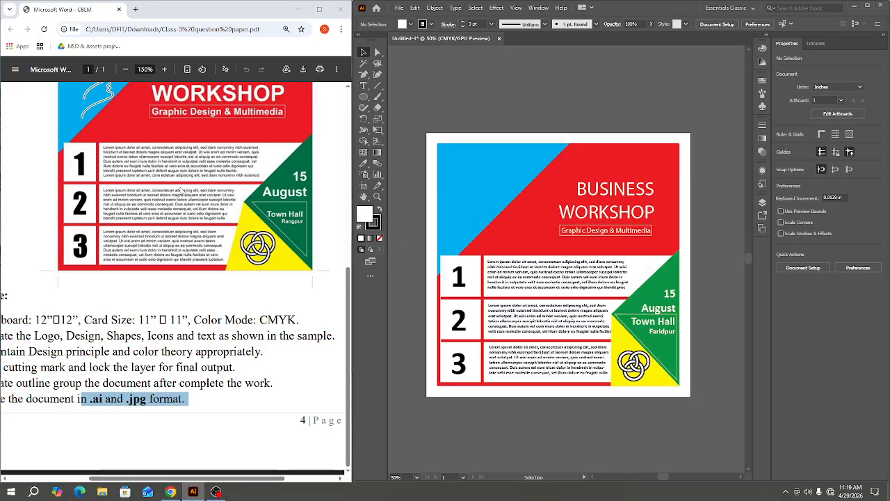
# Enlarge the question paper in Chrome to 300% and examine the sample's double face outline on the blue corner.
pyautogui.scroll(5, 174, 188)
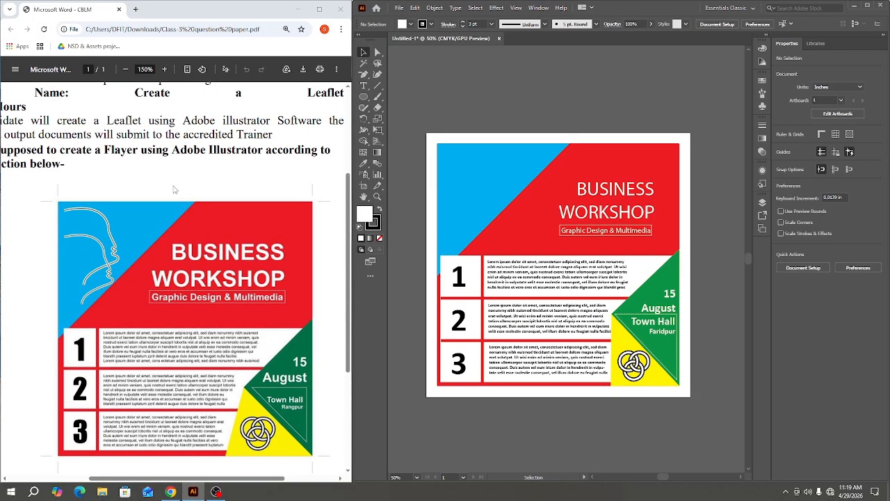
pyautogui.click(164, 69)
pyautogui.click(164, 69)
pyautogui.click(164, 69)
pyautogui.click(164, 69)
pyautogui.scroll(-10, 162, 222)
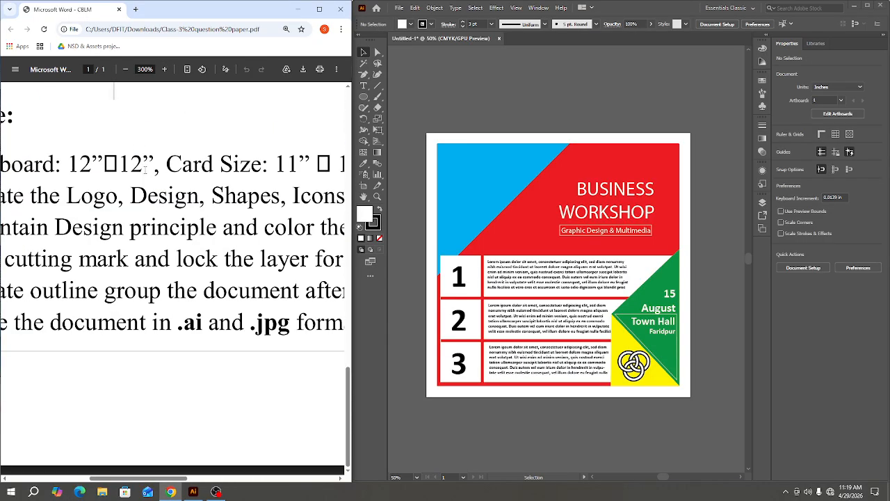
pyautogui.scroll(10, 223, 379)
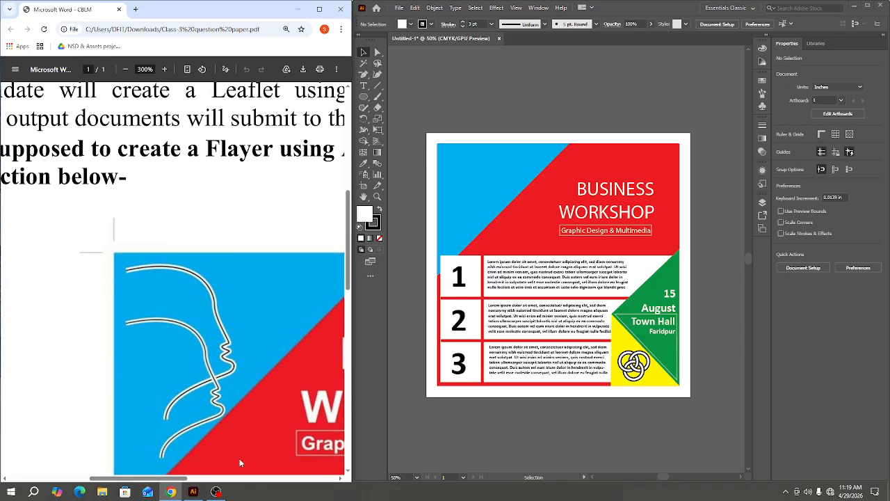
pyautogui.moveTo(169, 479); pyautogui.dragTo(189, 486)
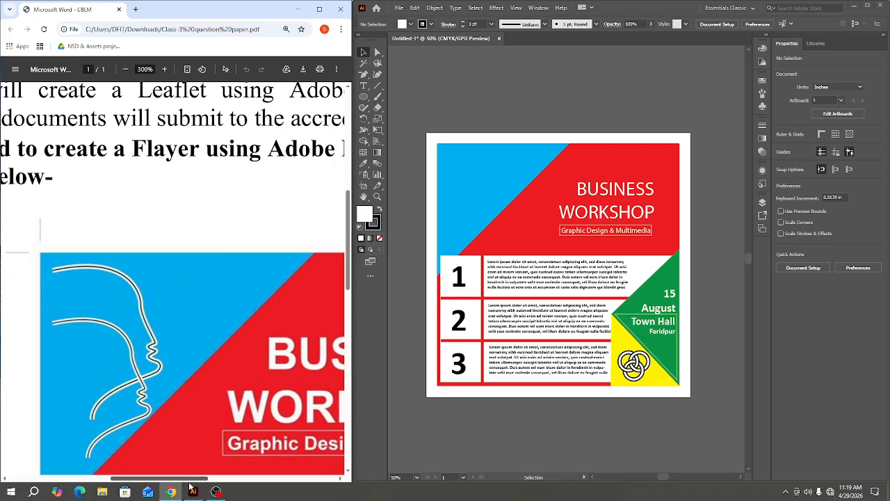
pyautogui.scroll(-3, 188, 378)
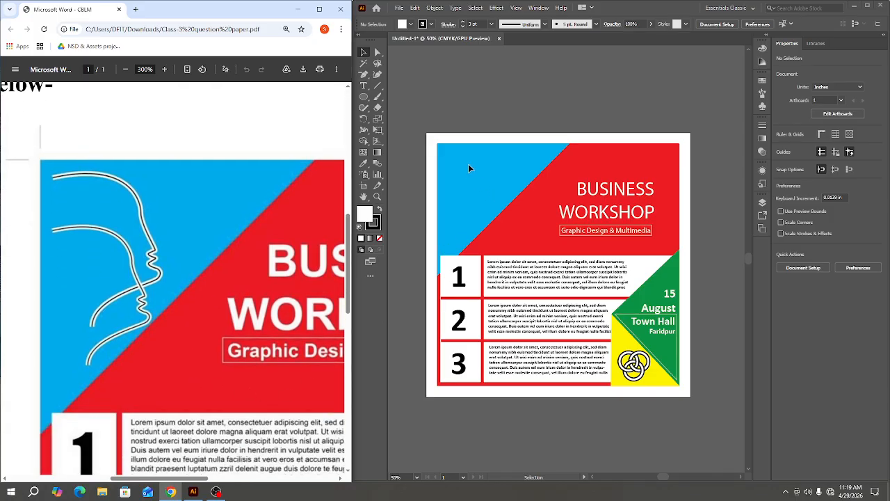
# Start a face profile on Illustrator's blue corner with the Pen tool, curving over the head down to the brow.
pyautogui.scroll(2, 469, 188)
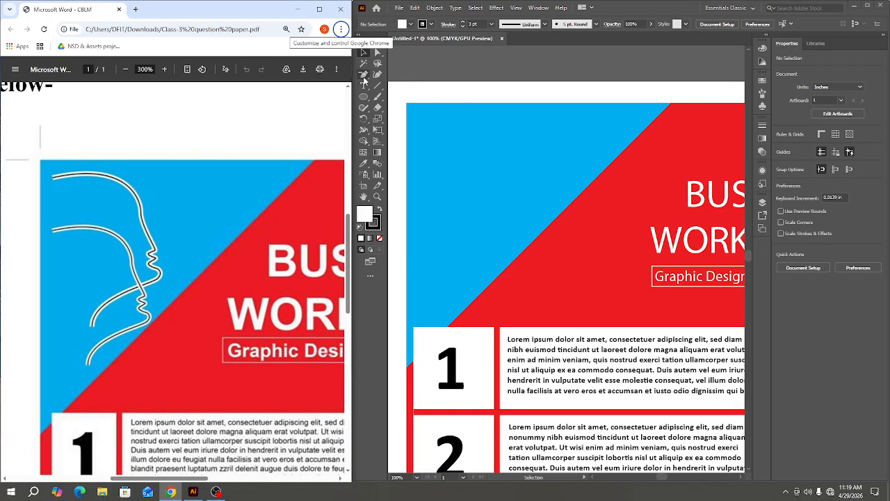
pyautogui.moveTo(363, 73); pyautogui.dragTo(387, 75)
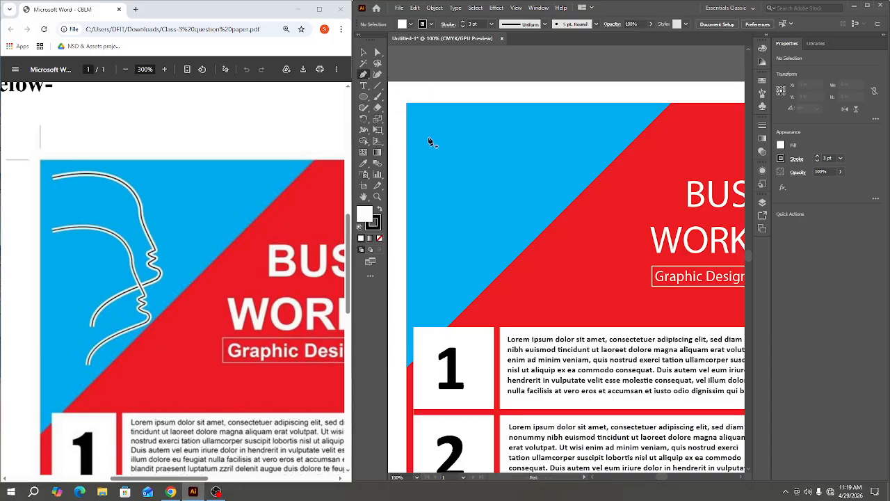
pyautogui.click(429, 140)
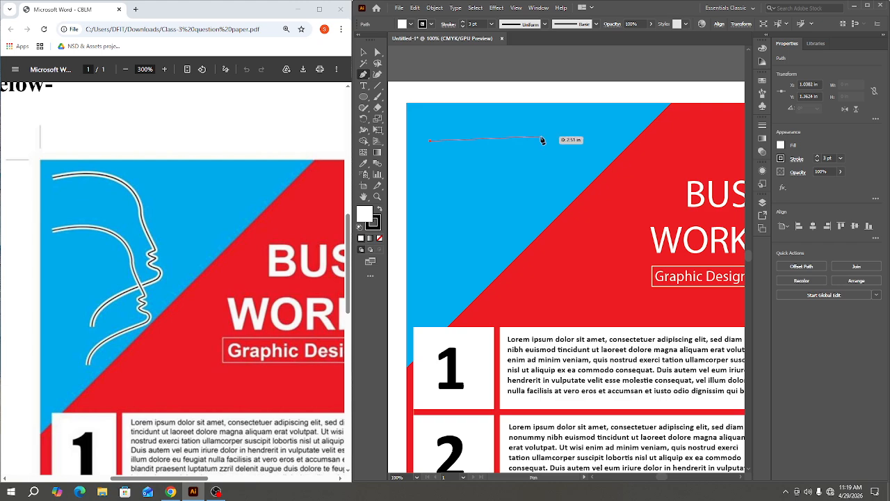
pyautogui.moveTo(540, 165); pyautogui.dragTo(552, 179)
pyautogui.moveTo(537, 214); pyautogui.dragTo(567, 228)
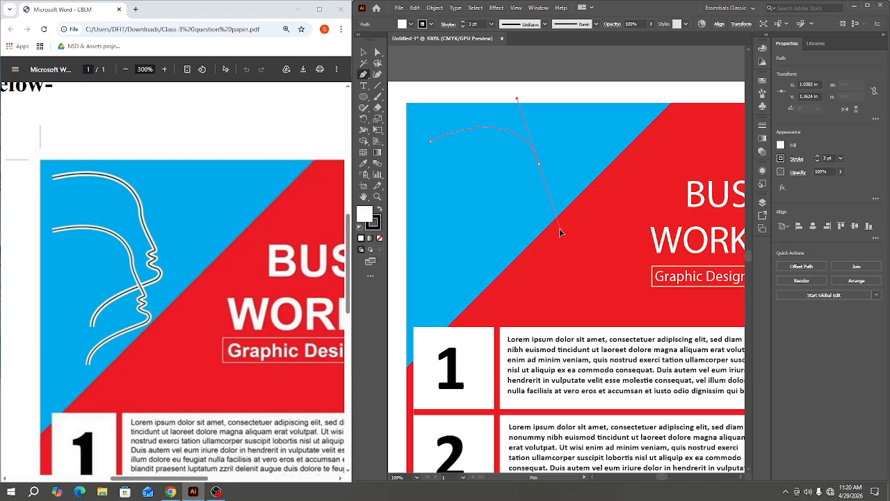
pyautogui.moveTo(561, 232); pyautogui.dragTo(557, 227)
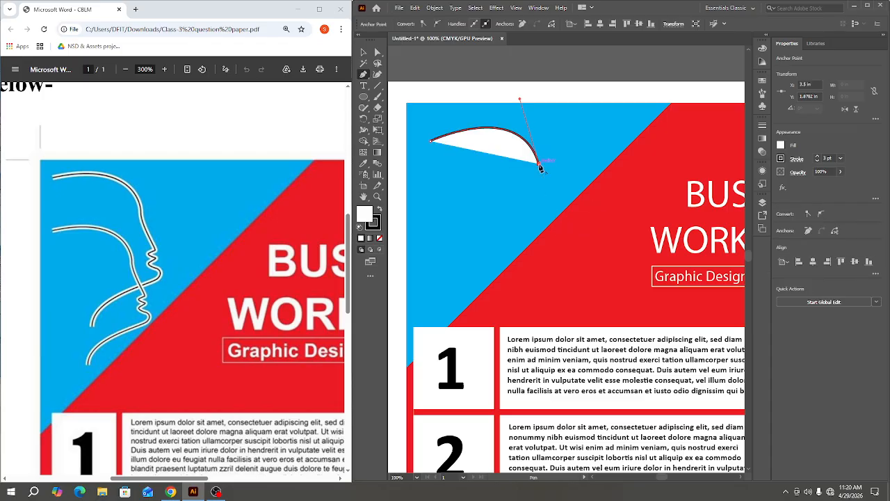
# Continue the face path through the nose, lips, chin and jaw, ending in a short downward neck curve.
pyautogui.moveTo(541, 168); pyautogui.dragTo(535, 220)
pyautogui.click(546, 202)
pyautogui.click(535, 221)
pyautogui.moveTo(535, 221); pyautogui.dragTo(532, 241)
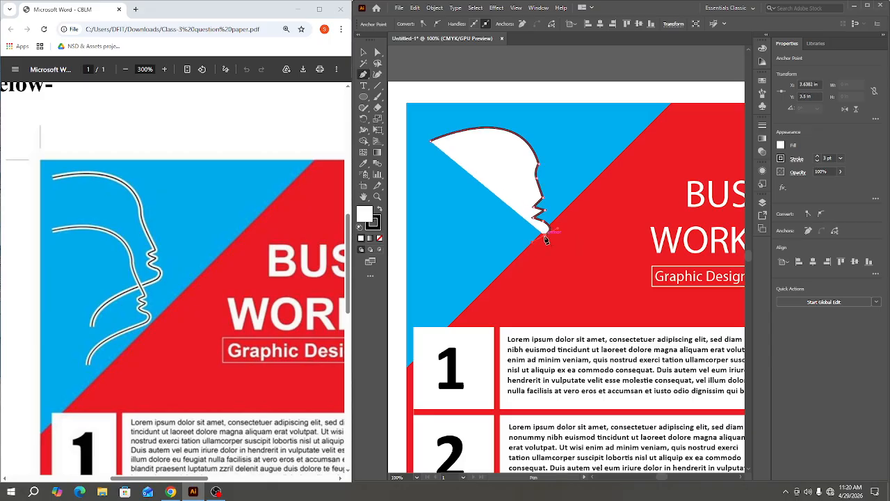
pyautogui.moveTo(546, 239); pyautogui.dragTo(497, 256)
pyautogui.moveTo(493, 261); pyautogui.dragTo(483, 279)
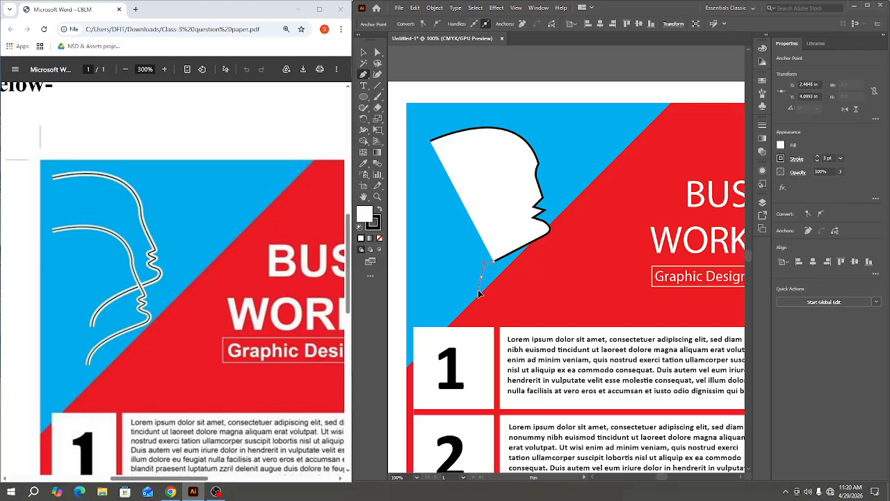
pyautogui.moveTo(481, 275)
pyautogui.mouseDown()
pyautogui.moveTo(485, 292)
pyautogui.moveTo(526, 263)
pyautogui.moveTo(493, 292)
pyautogui.moveTo(484, 280)
pyautogui.mouseUp()
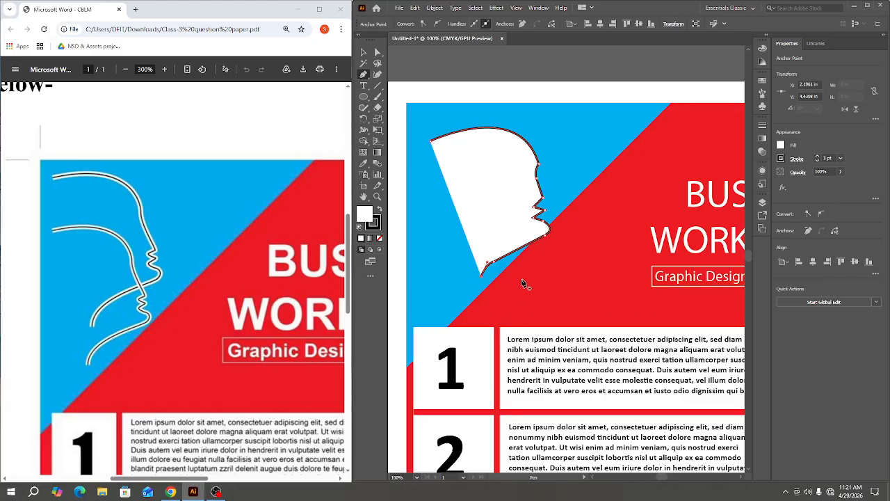
# Set the face path's fill to None so that only its stroke is painted.
pyautogui.click(781, 145)
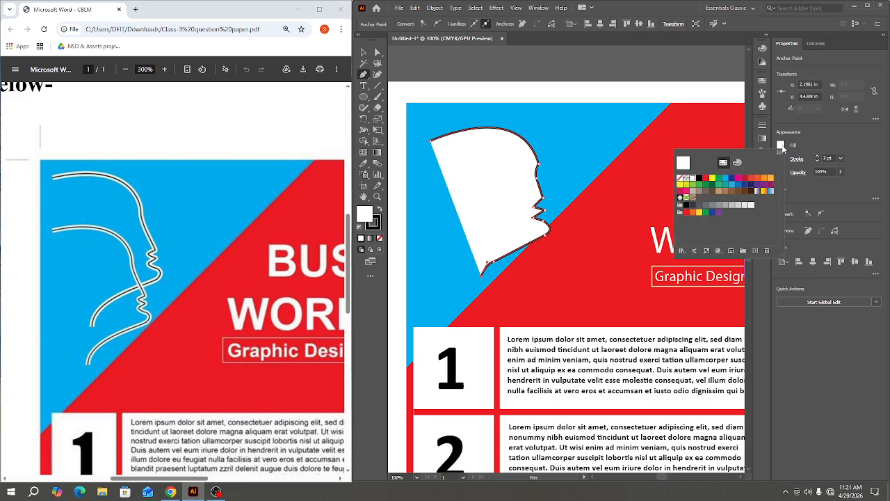
pyautogui.click(679, 178)
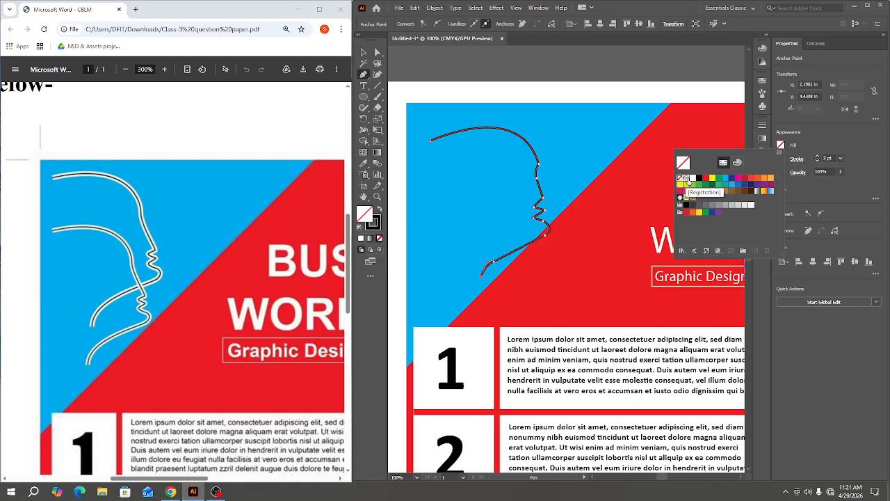
pyautogui.click(807, 148)
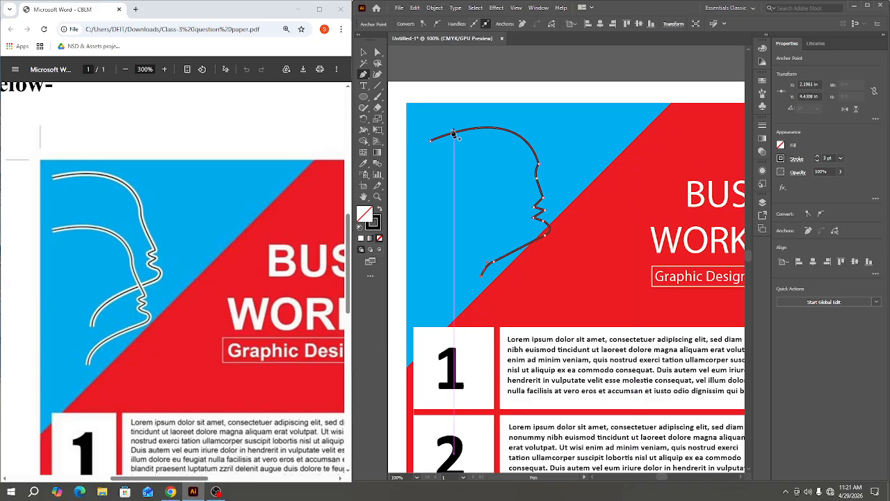
# Scale the face outline down to about 2.12 by 2.63 in, place it within the blue corner and deselect it.
pyautogui.click(364, 53)
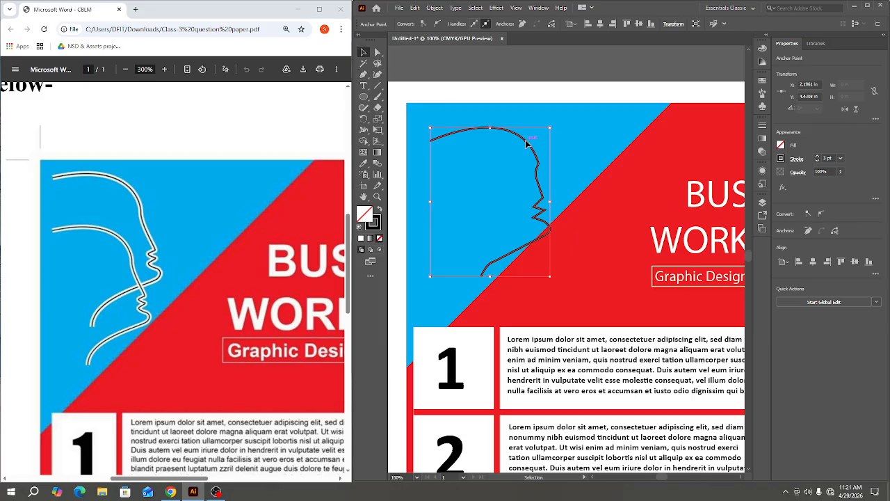
pyautogui.moveTo(527, 141); pyautogui.dragTo(518, 133)
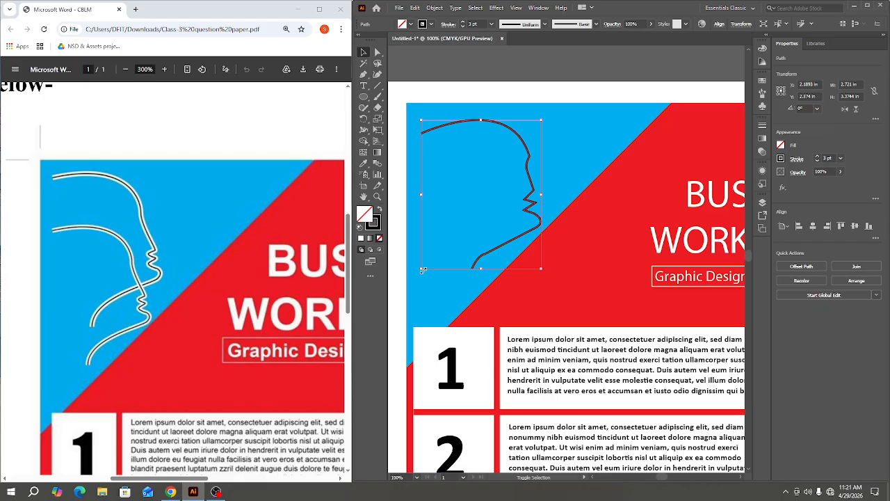
pyautogui.moveTo(422, 269); pyautogui.dragTo(437, 255)
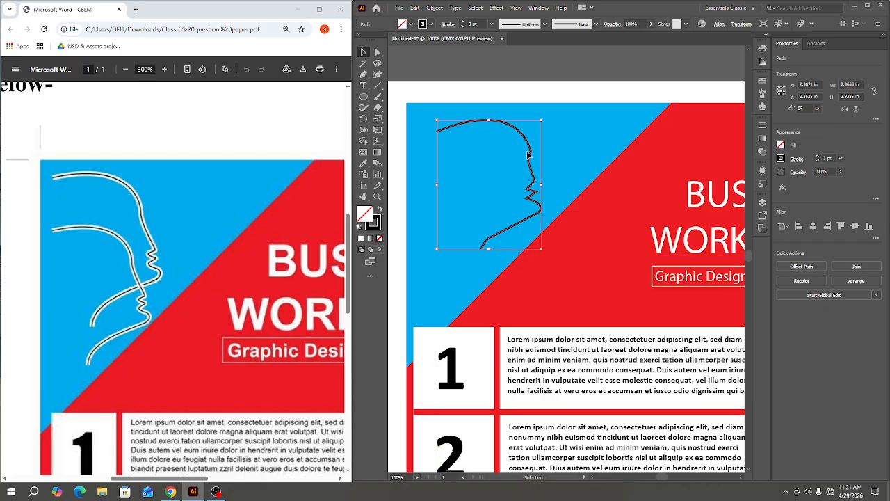
pyautogui.moveTo(542, 119); pyautogui.dragTo(531, 134)
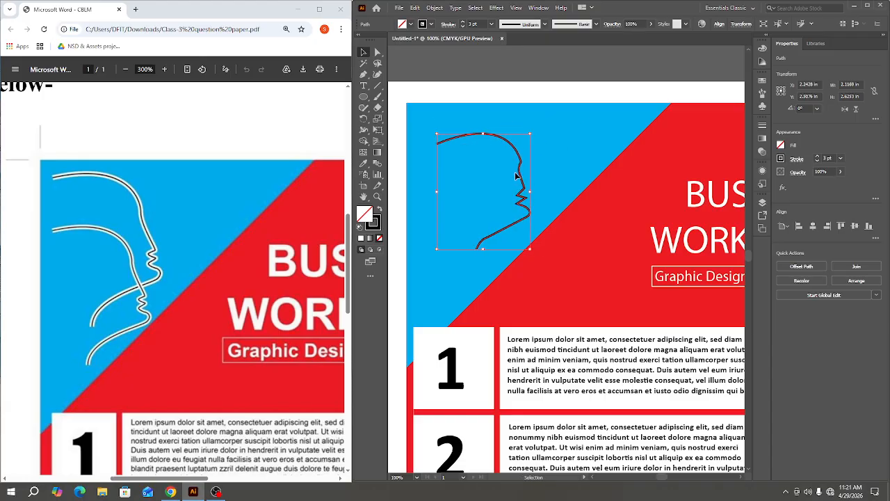
pyautogui.moveTo(515, 176); pyautogui.dragTo(512, 162)
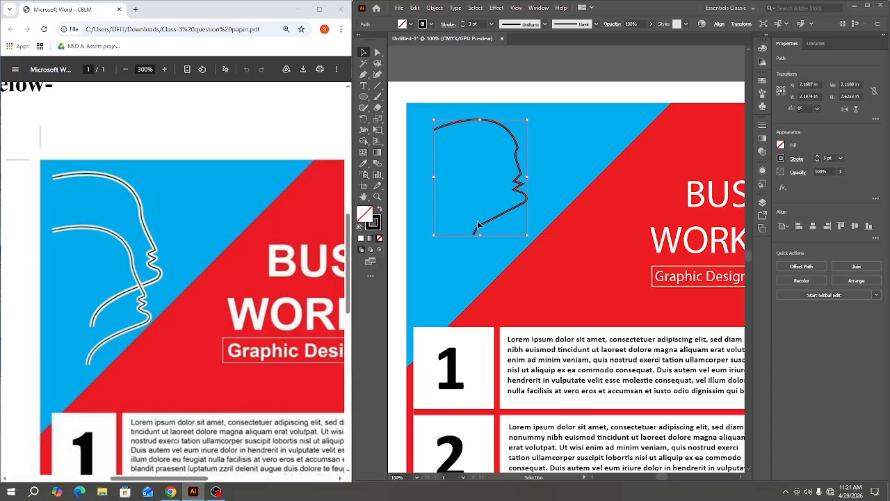
pyautogui.click(471, 275)
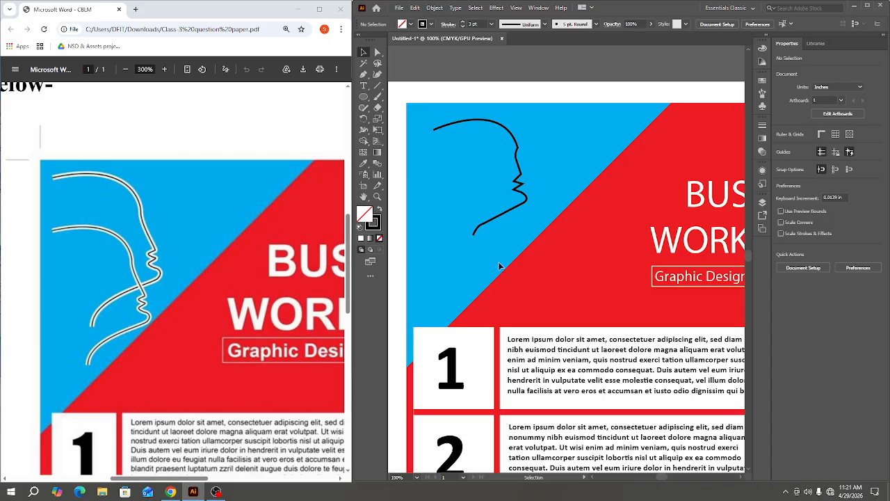
# Set the face outline's stroke weight to 1 pt and deselect it.
pyautogui.click(522, 178)
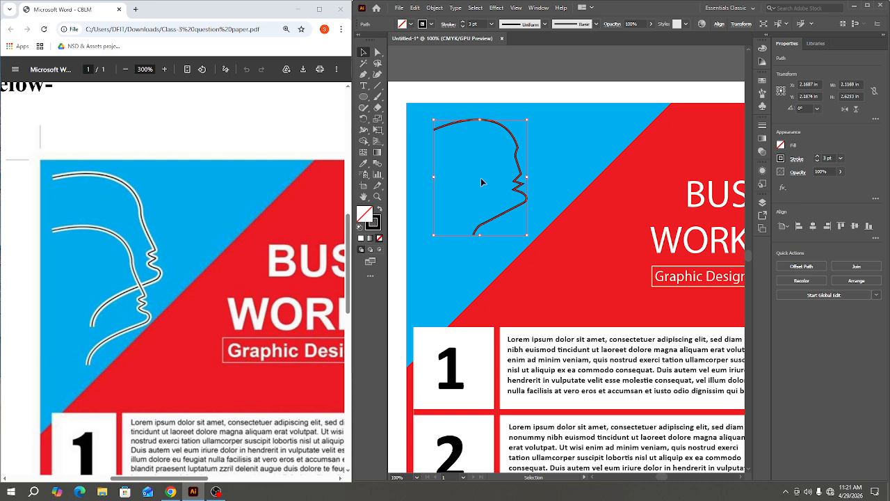
pyautogui.click(842, 159)
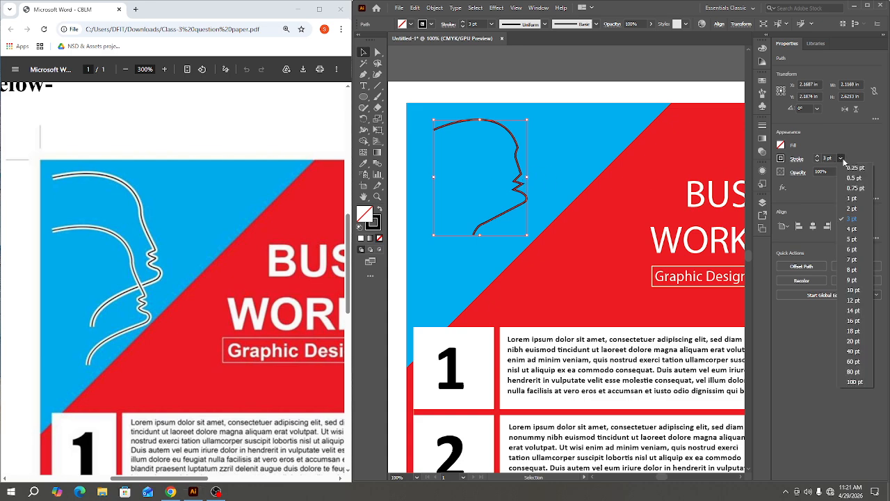
pyautogui.click(855, 202)
pyautogui.click(546, 163)
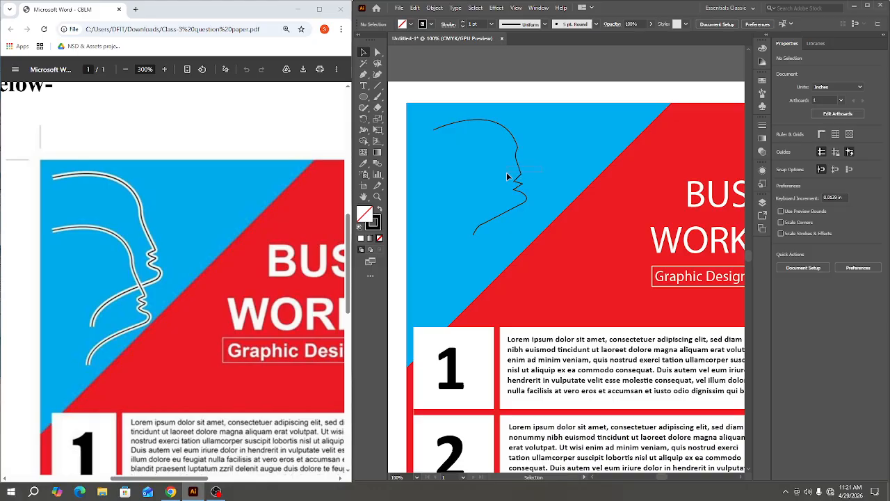
# Duplicate the face outline slightly to the right of the original and give the copy a white 4 pt stroke.
pyautogui.click(516, 174)
pyautogui.moveTo(520, 171); pyautogui.dragTo(533, 172)
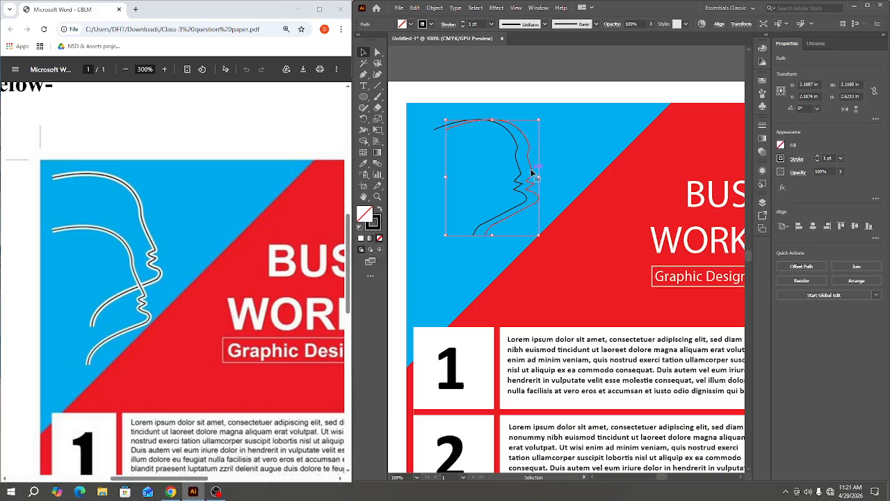
pyautogui.click(781, 159)
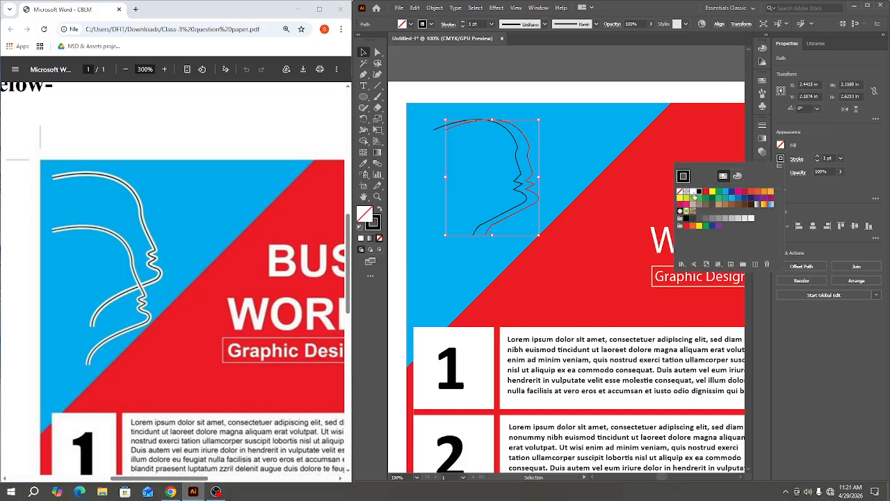
pyautogui.click(693, 193)
pyautogui.click(840, 159)
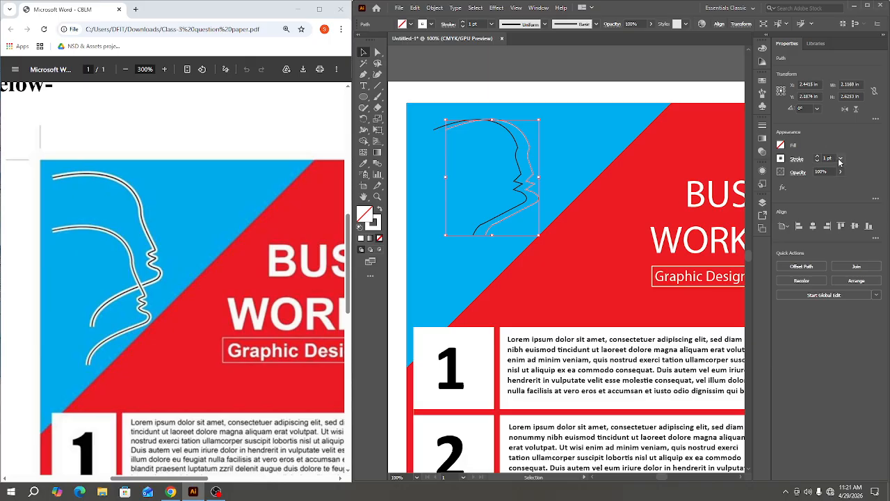
pyautogui.click(841, 158)
pyautogui.click(849, 229)
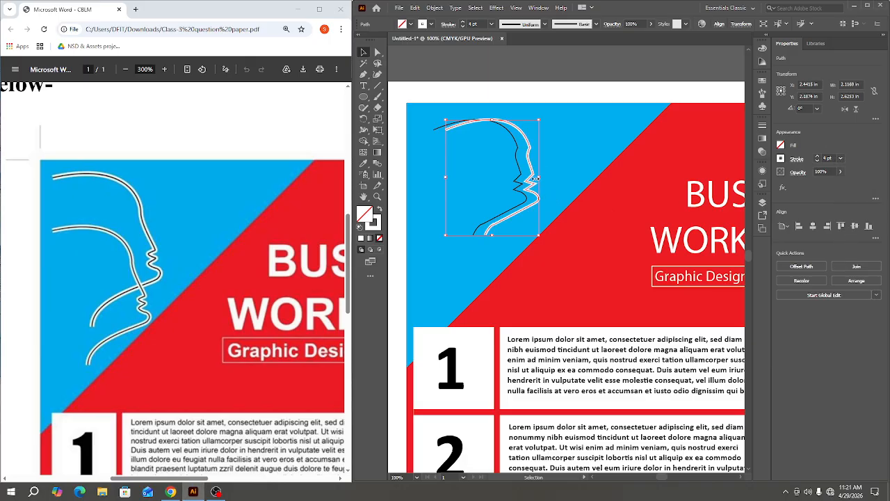
pyautogui.moveTo(537, 179)
pyautogui.mouseDown()
pyautogui.moveTo(521, 179)
pyautogui.moveTo(535, 172)
pyautogui.mouseUp()
# Bring the black 1 pt face outline to the front of the stacking order and deselect it.
pyautogui.click(520, 174)
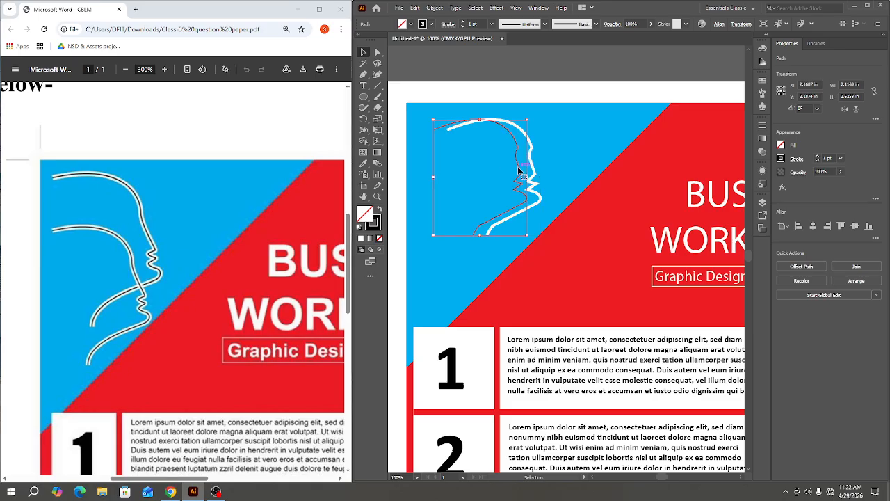
pyautogui.rightClick(519, 169)
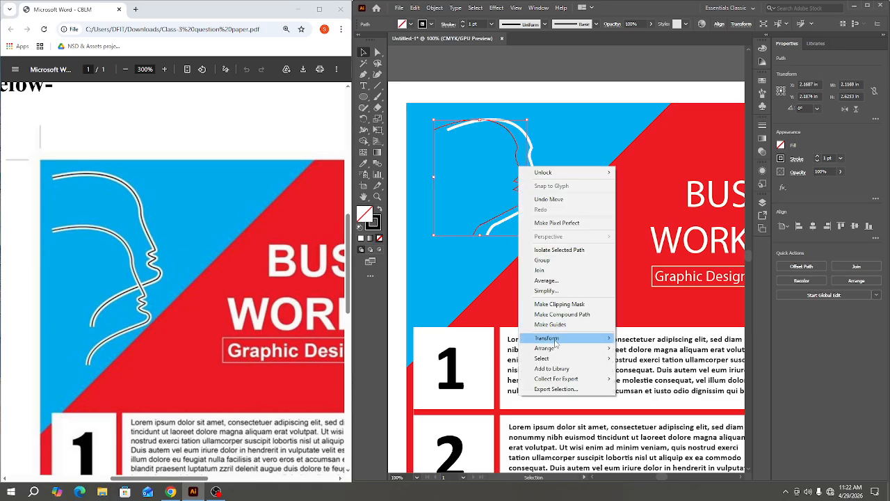
pyautogui.moveTo(553, 352)
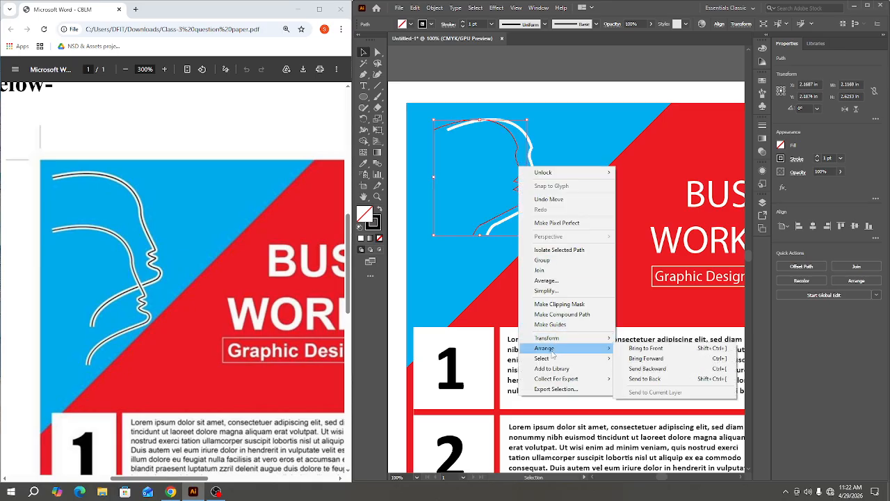
pyautogui.click(647, 348)
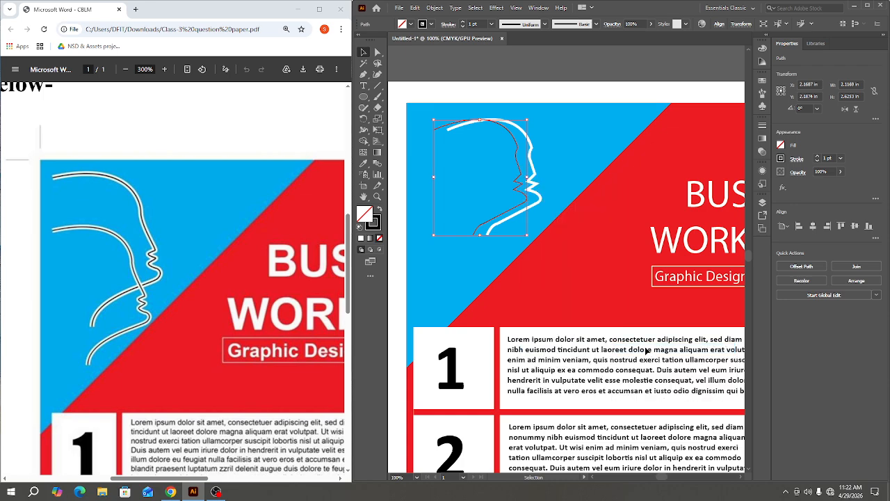
pyautogui.rightClick(519, 169)
pyautogui.moveTo(578, 350)
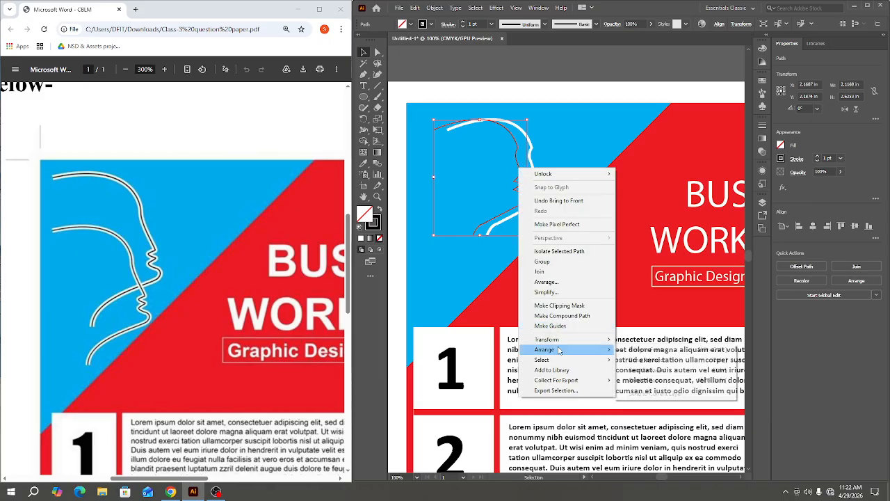
pyautogui.click(653, 349)
pyautogui.click(555, 169)
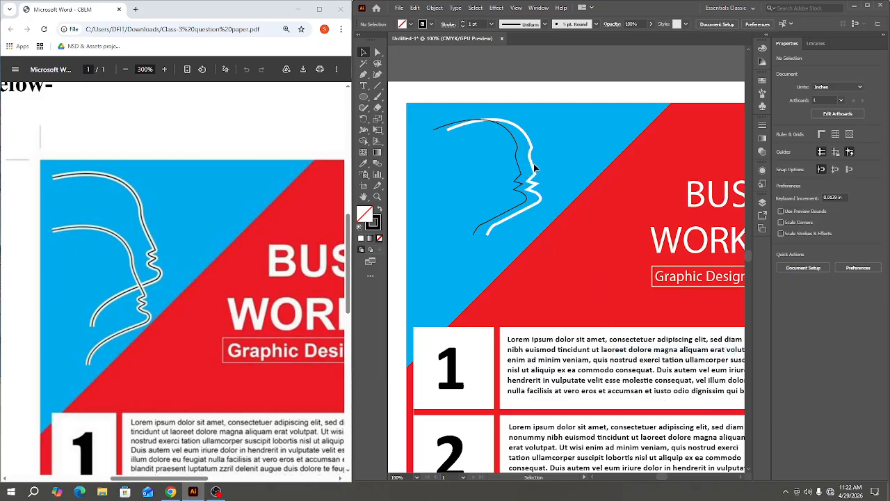
# Move the white face outline exactly behind the black one and group the two outlines.
pyautogui.moveTo(533, 168); pyautogui.dragTo(519, 170)
pyautogui.click(559, 180)
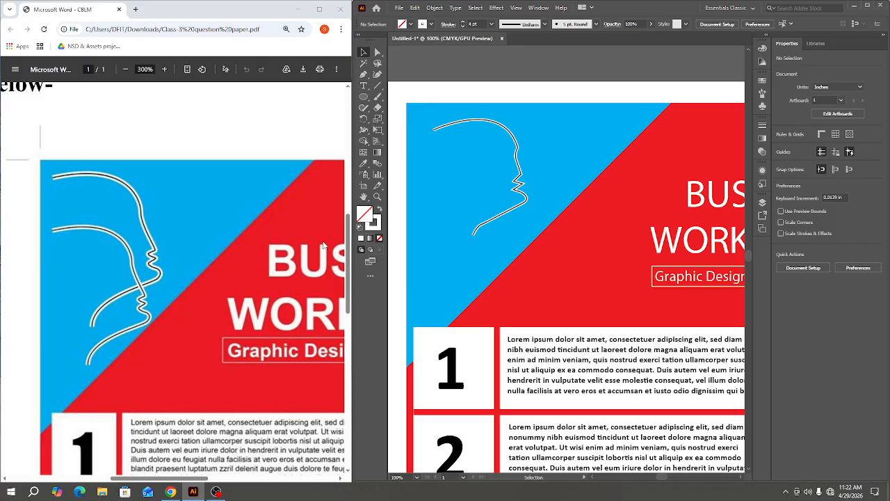
pyautogui.click(525, 207)
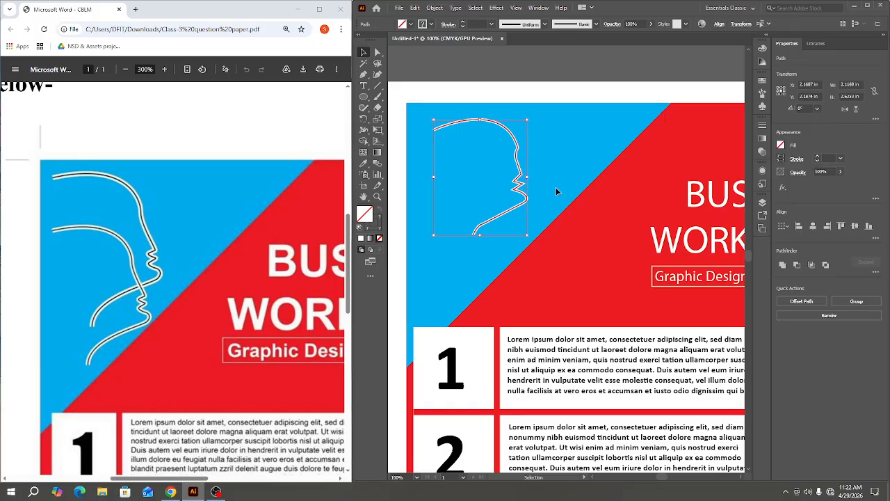
pyautogui.hotkey('ctrl', 'g')
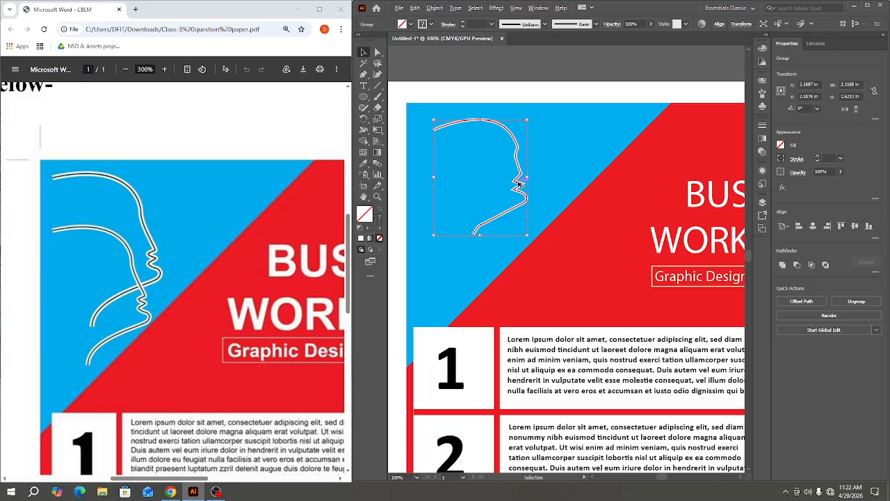
# Duplicate the grouped face outline below and slightly left of the original within the blue corner, and deselect the copy.
pyautogui.moveTo(519, 183); pyautogui.dragTo(509, 230)
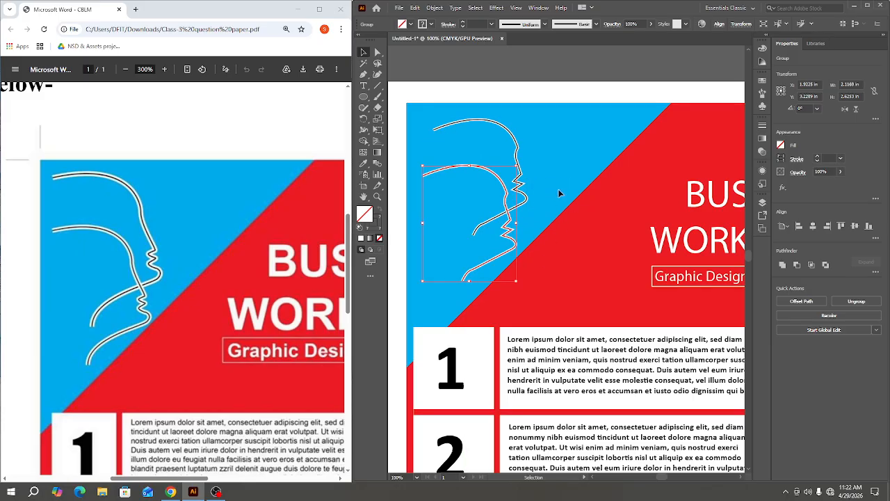
pyautogui.click(560, 193)
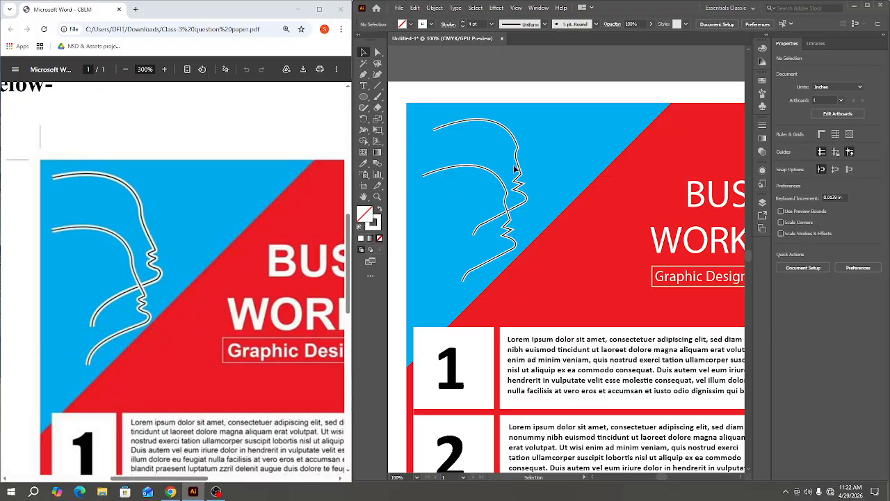
pyautogui.scroll(-2, 515, 169)
pyautogui.scroll(1, 580, 230)
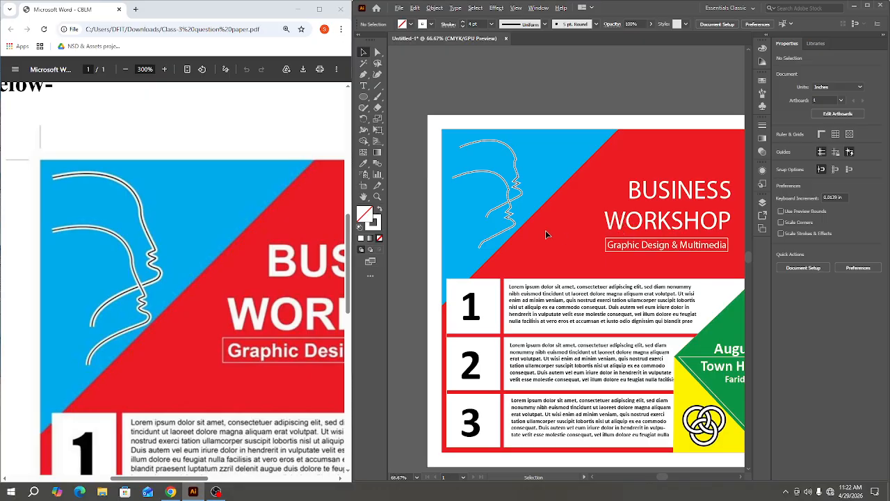
# Try to reshape the lips of the lower face outline with the Curvature tool and undo the point move.
pyautogui.scroll(3, 546, 233)
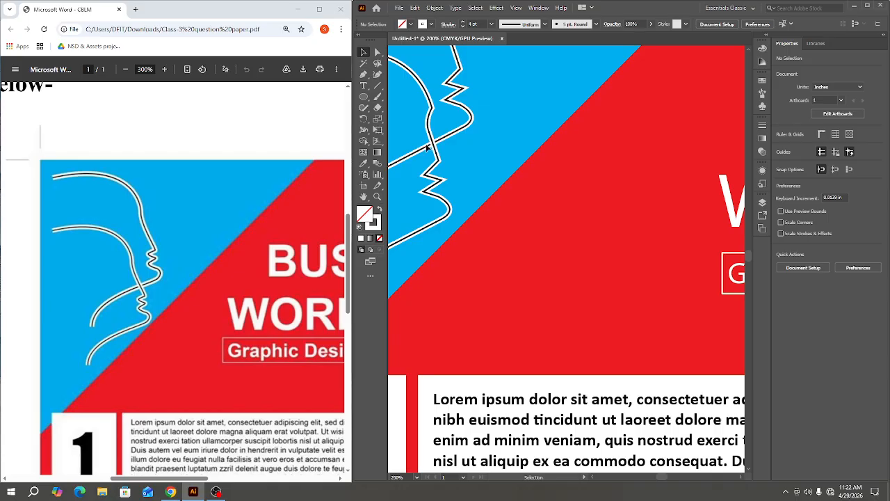
pyautogui.scroll(2, 493, 193)
pyautogui.hscroll(-2, 494, 193)
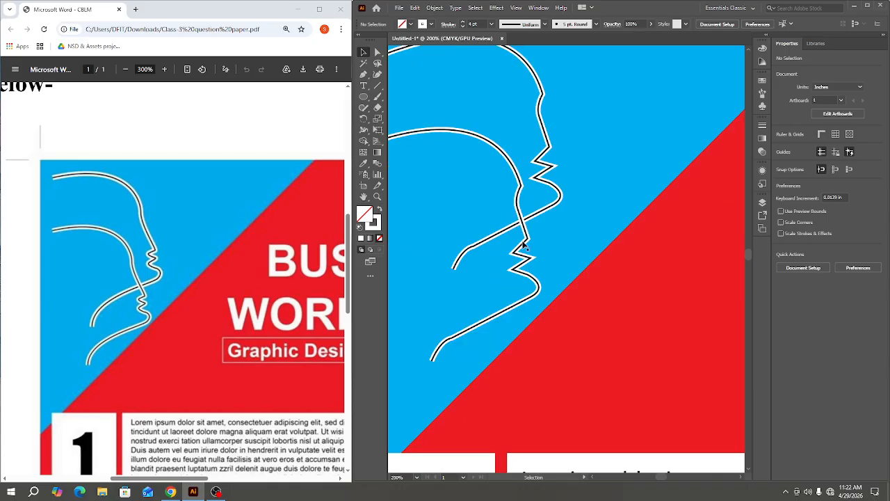
pyautogui.click(525, 245)
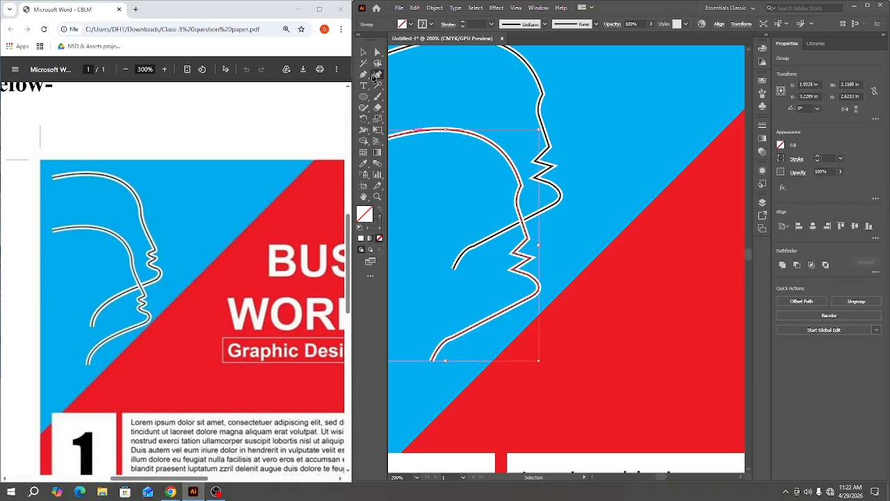
pyautogui.click(376, 75)
pyautogui.click(533, 259)
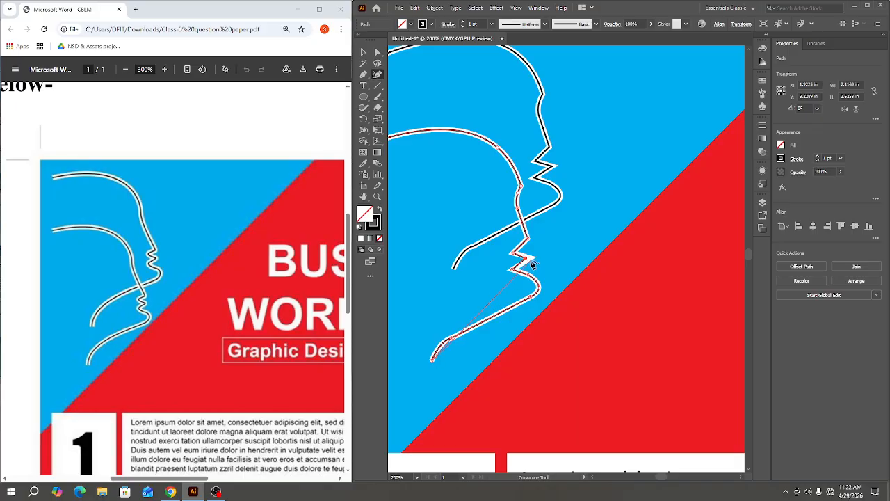
pyautogui.press('v')
pyautogui.hotkey('shift', '~')
pyautogui.click(363, 52)
# Shift the lower face group right so it lines up beneath the upper face, and ungroup it.
pyautogui.rightClick(520, 203)
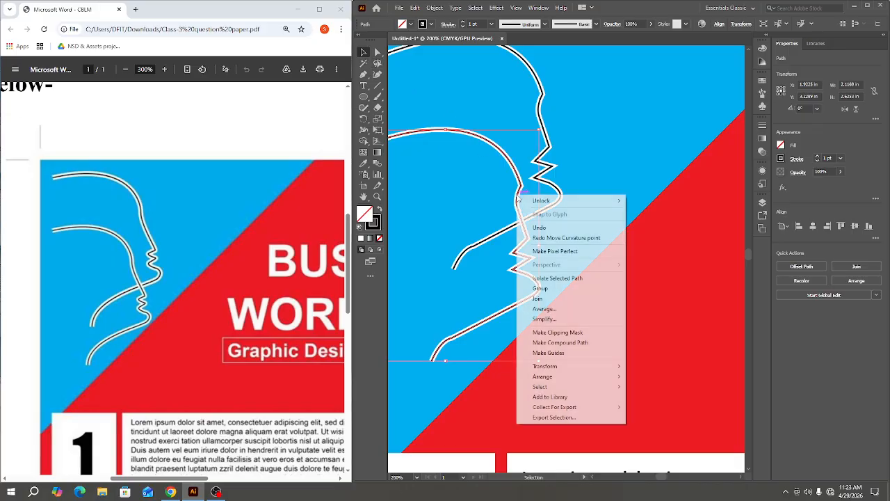
pyautogui.click(547, 290)
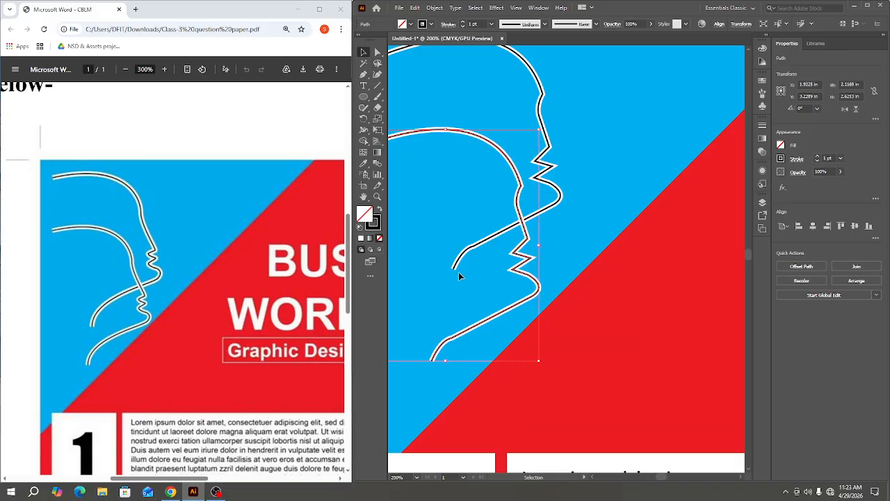
pyautogui.click(459, 276)
pyautogui.moveTo(529, 240); pyautogui.dragTo(549, 240)
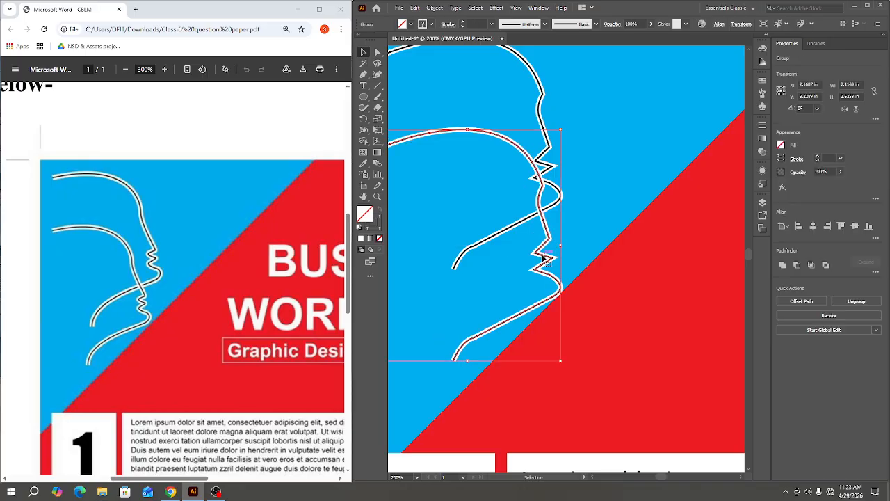
pyautogui.rightClick(544, 257)
pyautogui.click(581, 341)
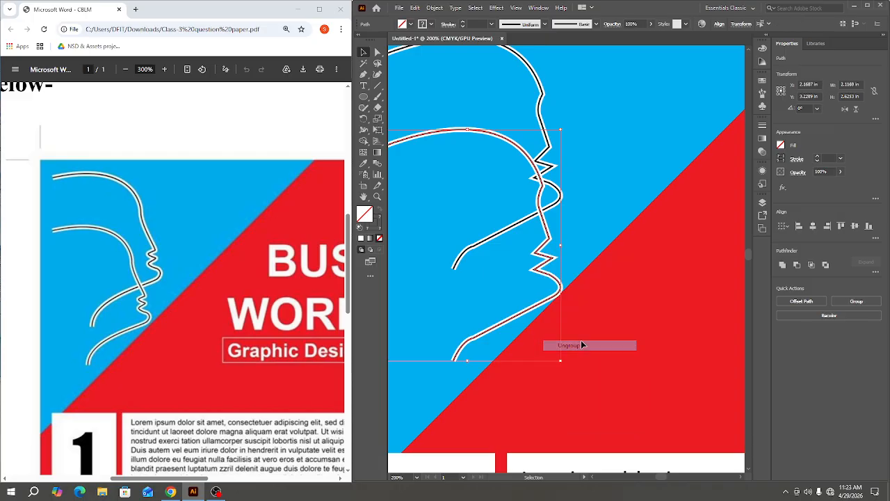
pyautogui.click(571, 222)
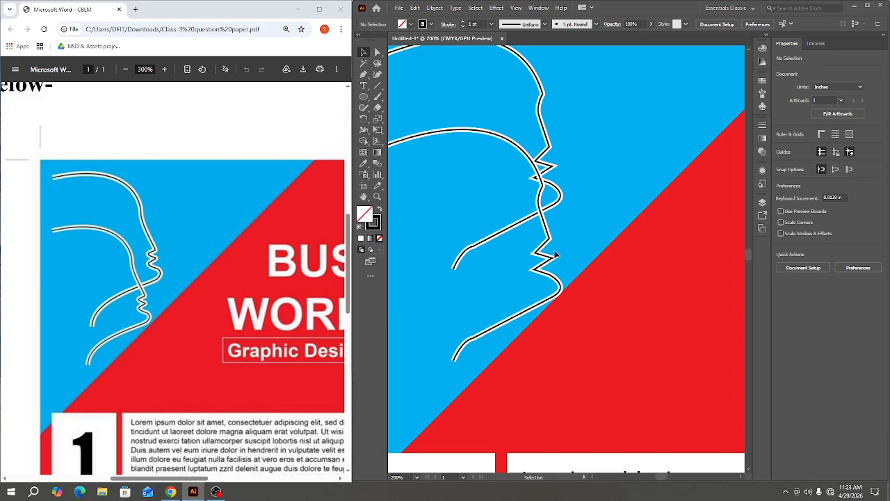
# Try to adjust the lip tip of the lower face's black outline with the Curvature tool.
pyautogui.click(544, 270)
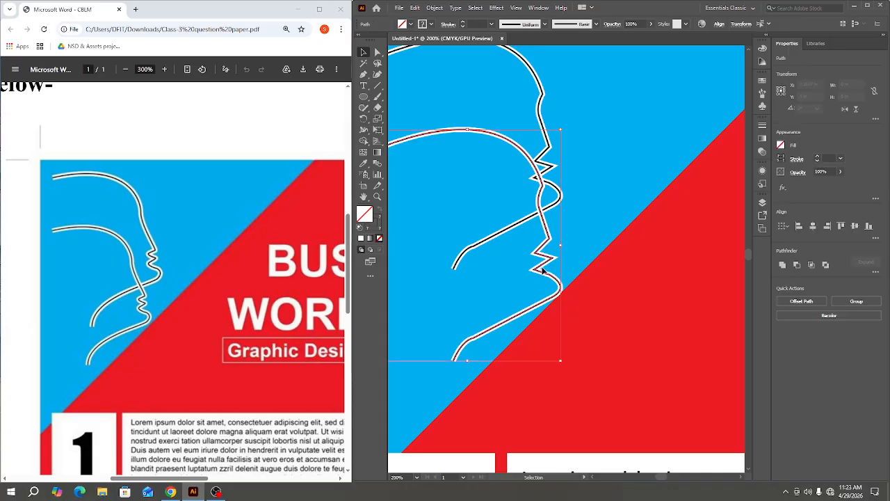
pyautogui.click(378, 75)
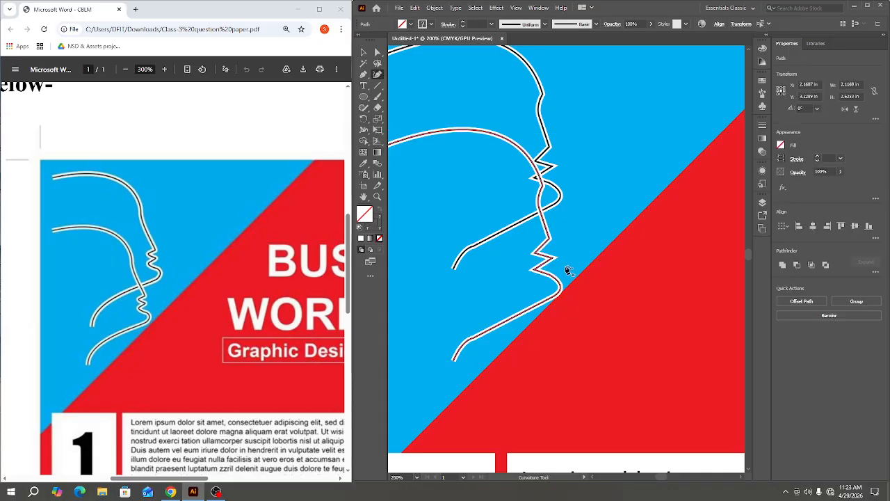
pyautogui.click(553, 260)
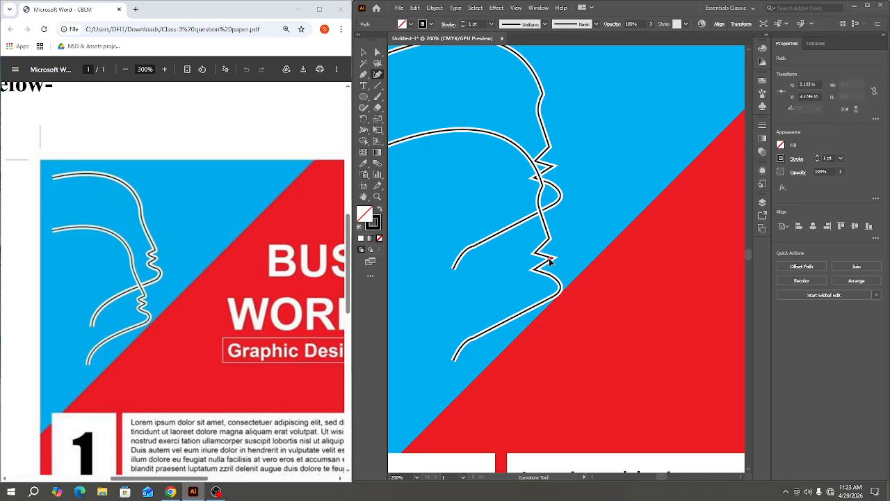
pyautogui.scroll(6, 548, 263)
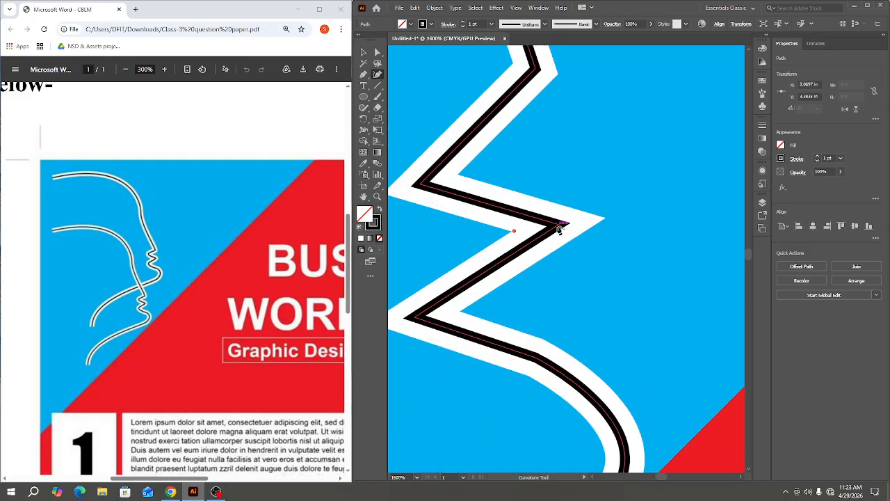
pyautogui.moveTo(558, 228)
pyautogui.mouseDown()
pyautogui.moveTo(514, 231)
pyautogui.moveTo(560, 222)
pyautogui.mouseUp()
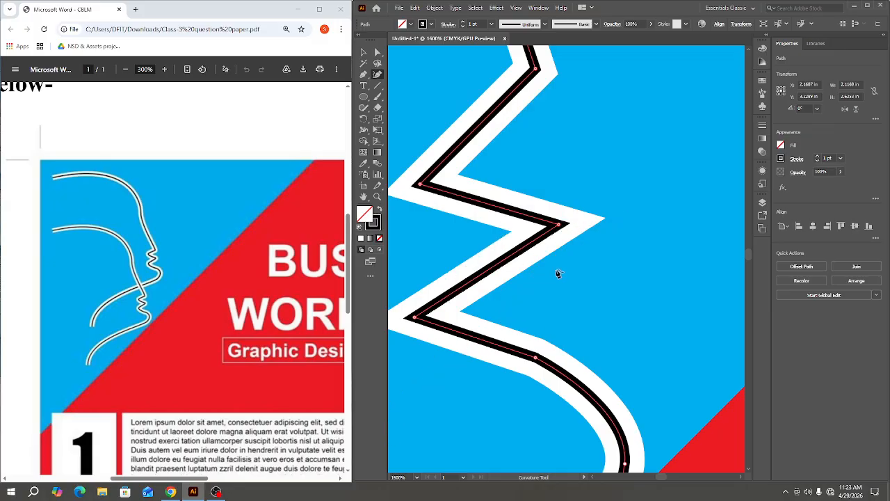
pyautogui.scroll(-10, 554, 279)
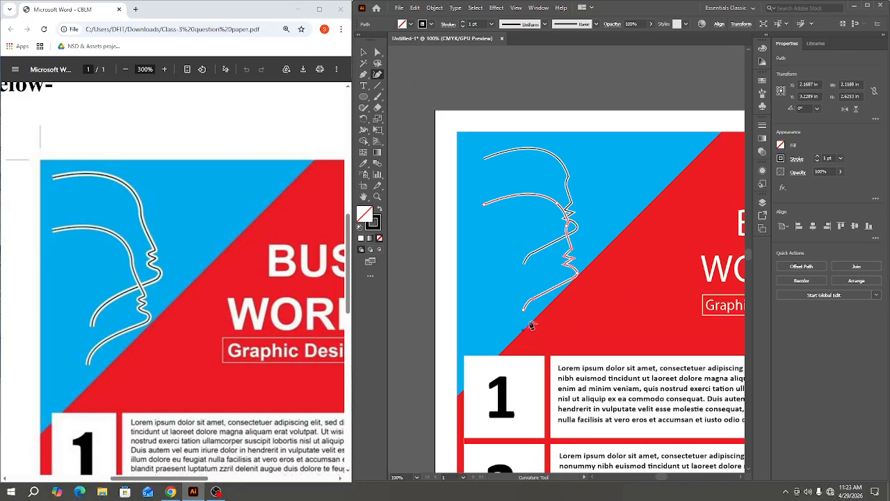
# Undo the ungrouping and rightward shift of the lower face copy and deselect it.
pyautogui.click(363, 53)
pyautogui.click(591, 211)
pyautogui.scroll(-2, 608, 224)
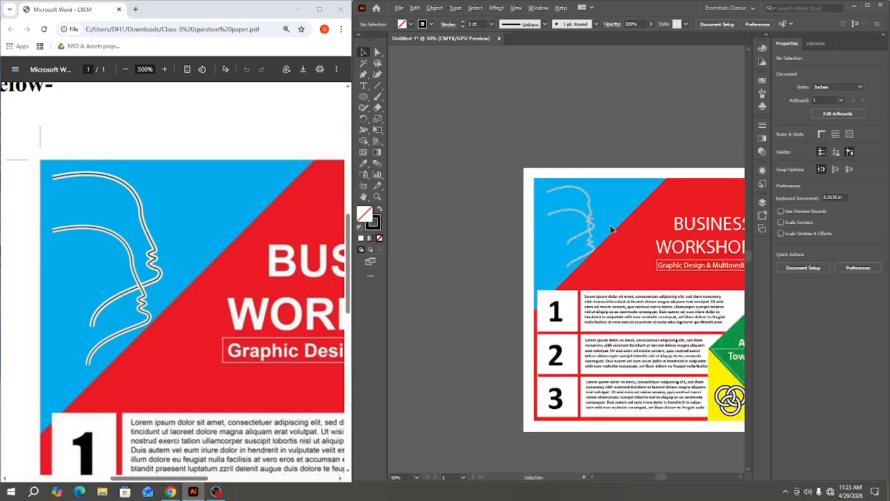
pyautogui.scroll(2, 608, 224)
pyautogui.scroll(-1, 555, 277)
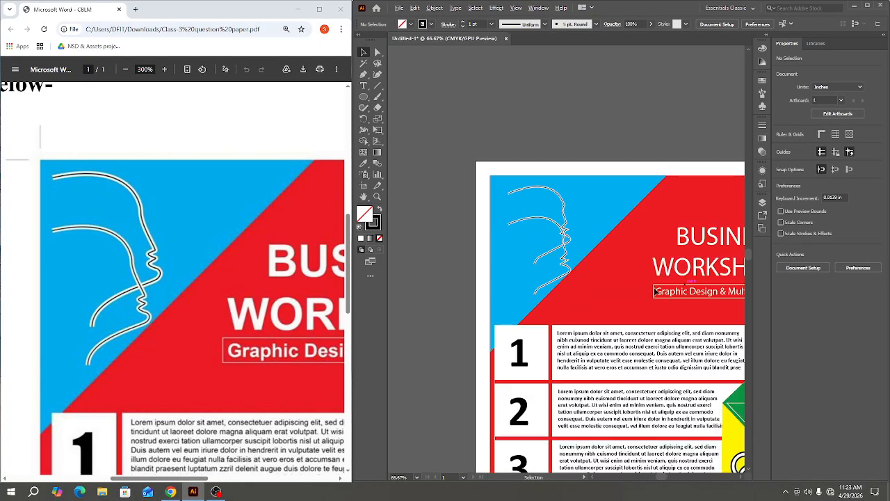
pyautogui.press('a')
pyautogui.click(510, 219)
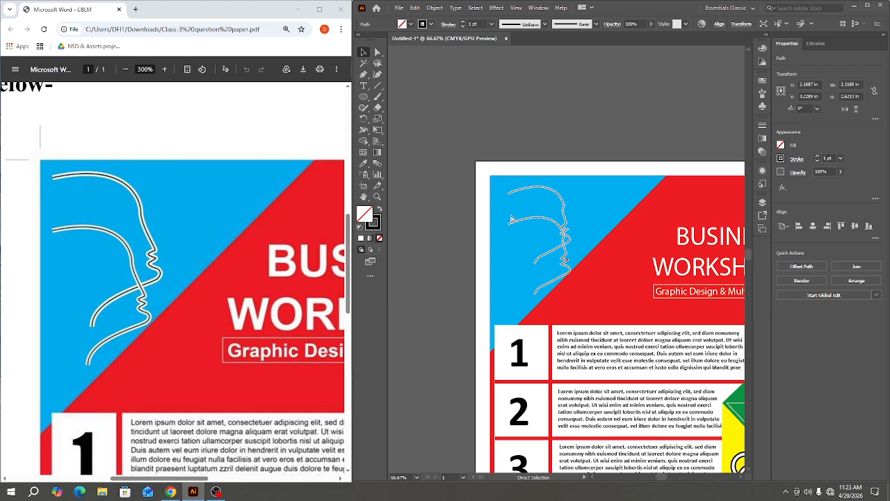
pyautogui.hotkey('ctrl', 'g')
pyautogui.press('v')
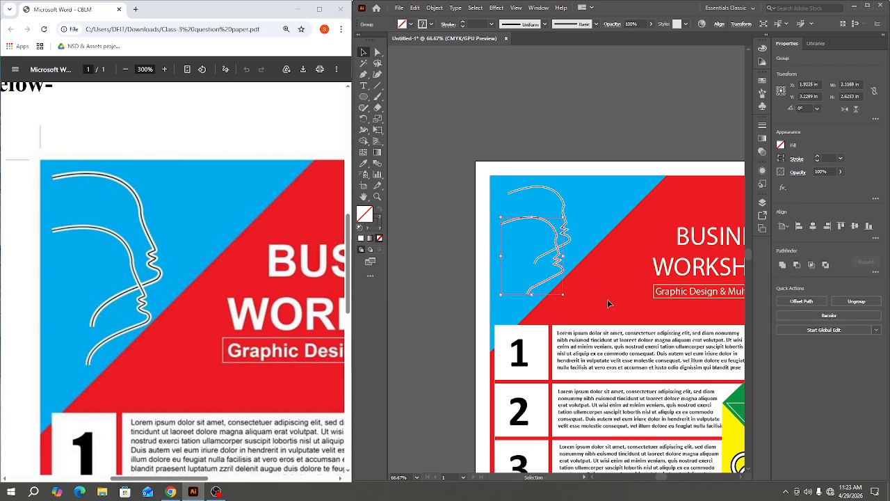
pyautogui.hotkey('ctrl', 'shift', 'a')
# Review the whole flyer on the artboard, from the double face outline to the date and logo area.
pyautogui.hotkey('ctrl', '-')
pyautogui.hotkey('ctrl', '-')
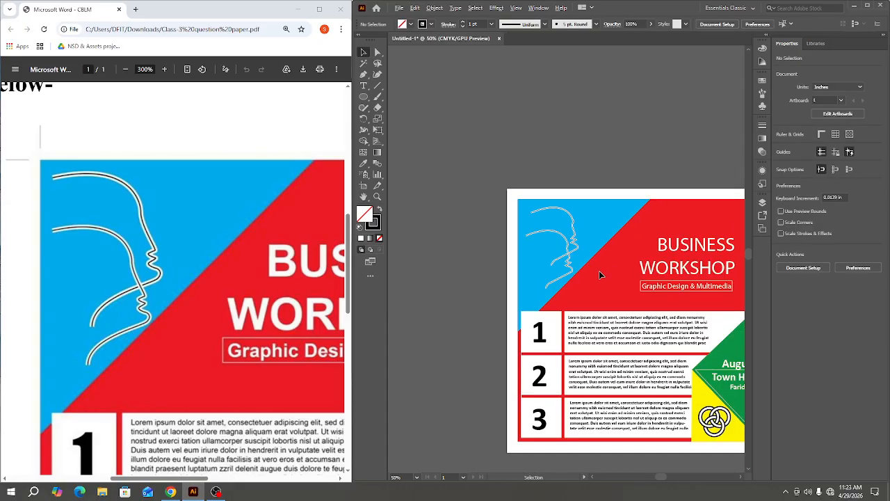
pyautogui.moveTo(638, 291); pyautogui.dragTo(544, 196)
pyautogui.hotkey('ctrl', '+')
pyautogui.hotkey('ctrl', '+')
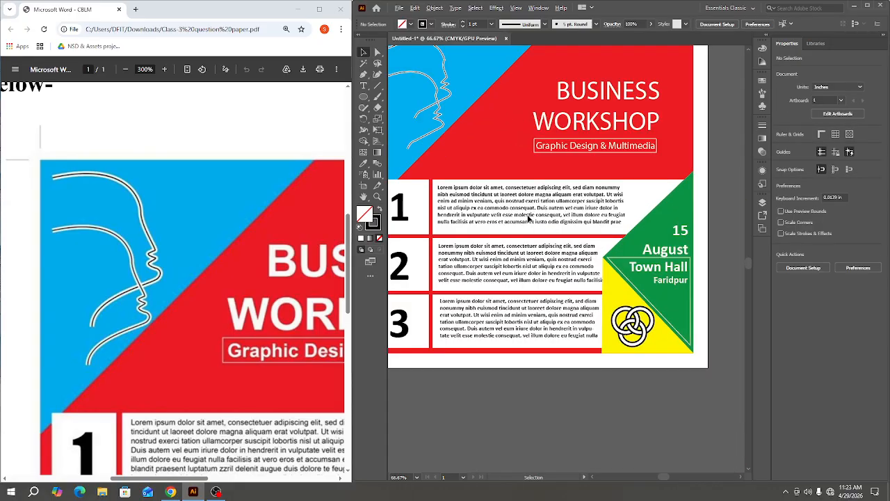
pyautogui.hotkey('ctrl', '-')
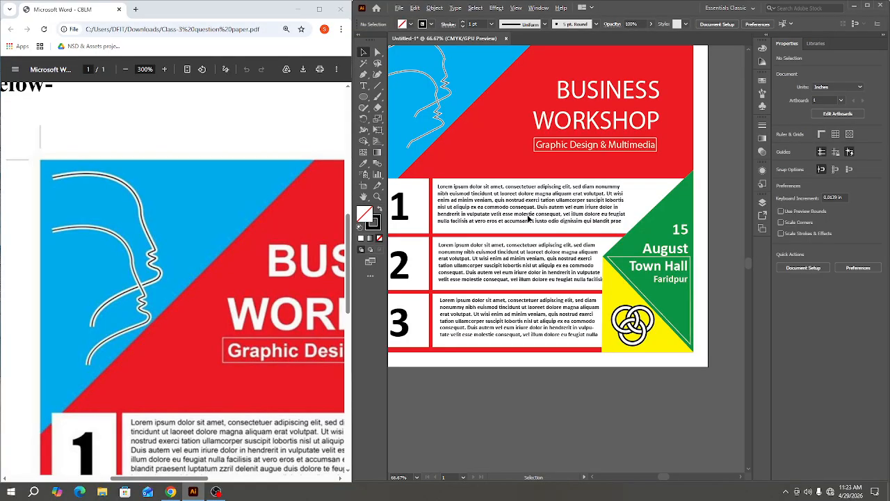
pyautogui.scroll(-1, 529, 218)
pyautogui.moveTo(515, 147); pyautogui.dragTo(540, 185)
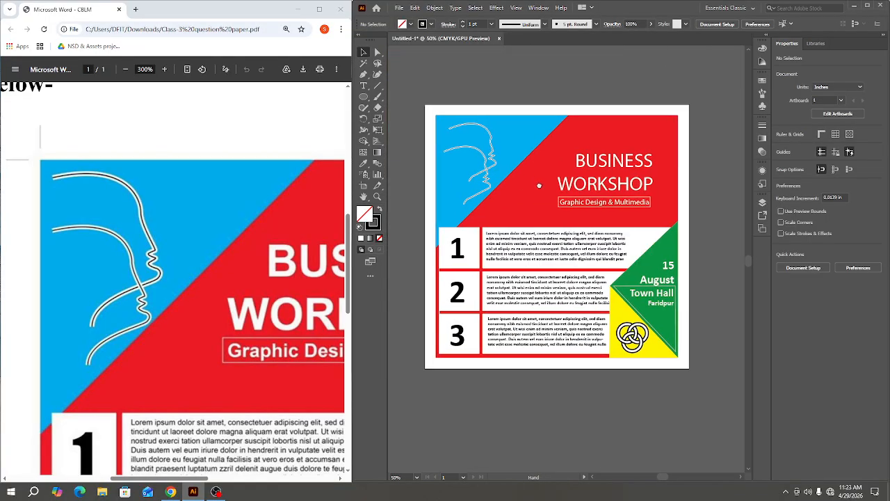
# Unlock all locked objects, then select the whole flyer artwork and group it.
pyautogui.click(435, 7)
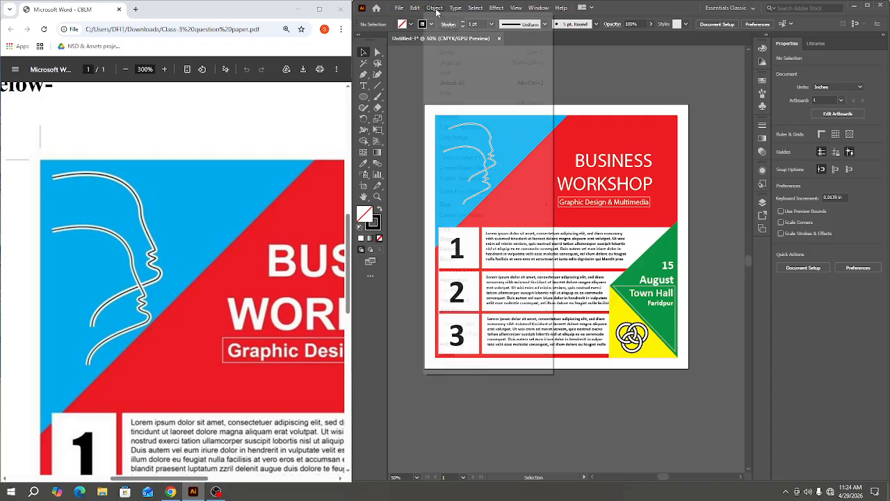
pyautogui.click(452, 83)
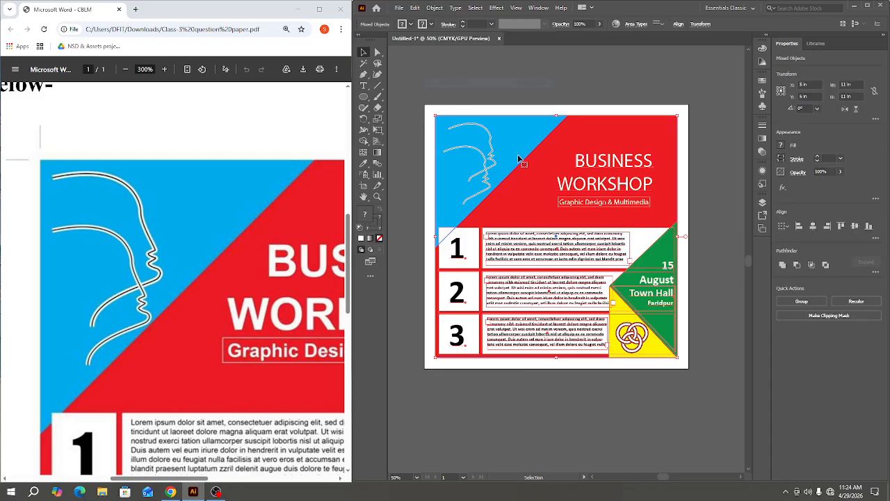
pyautogui.click(440, 89)
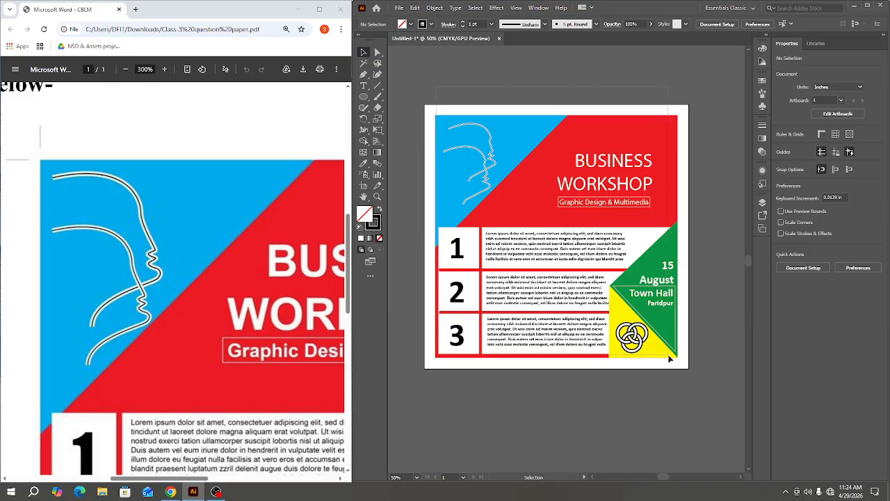
pyautogui.press('a')
pyautogui.hotkey('ctrl', 'a')
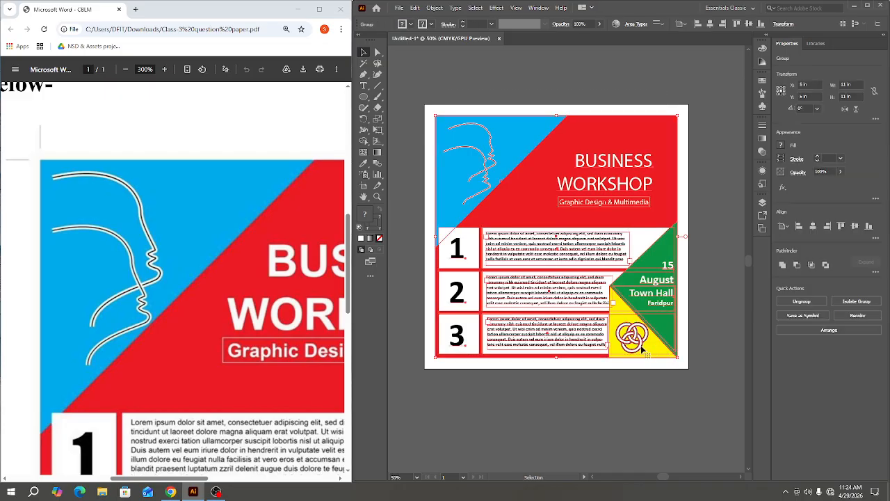
pyautogui.press('v')
pyautogui.click(526, 77)
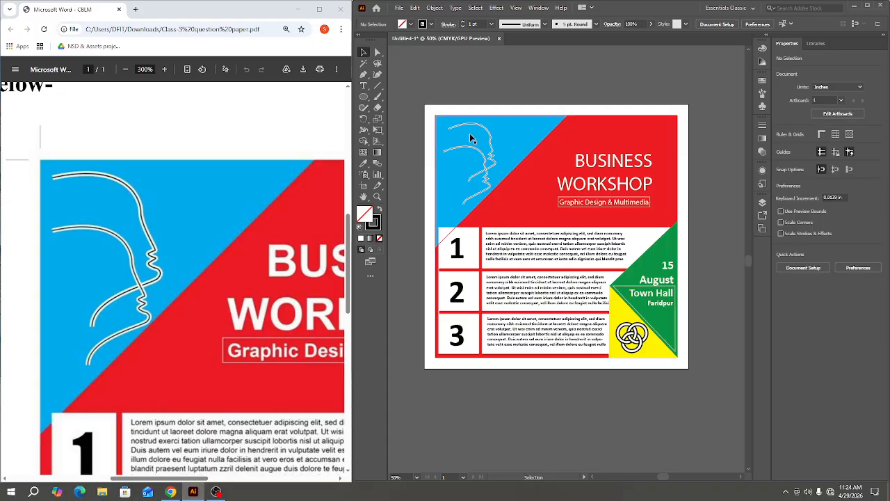
# Create trim marks around the grouped flyer artwork.
pyautogui.click(432, 8)
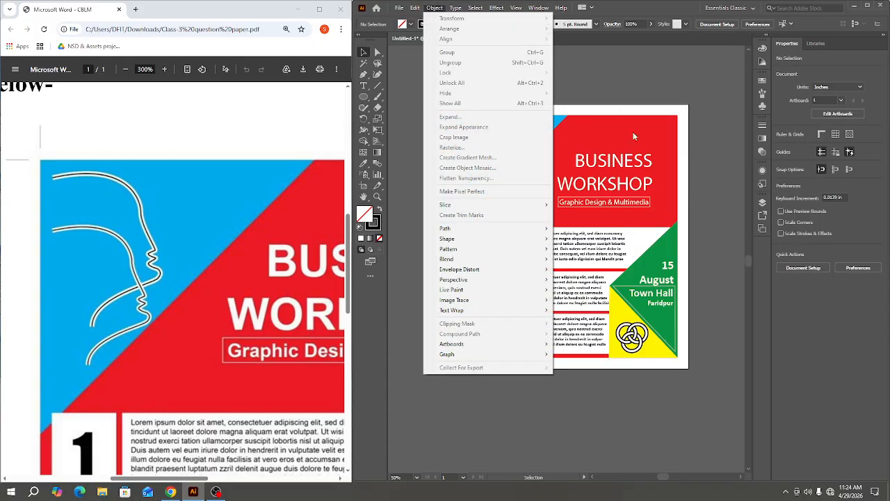
pyautogui.click(427, 157)
pyautogui.moveTo(739, 421); pyautogui.dragTo(518, 93)
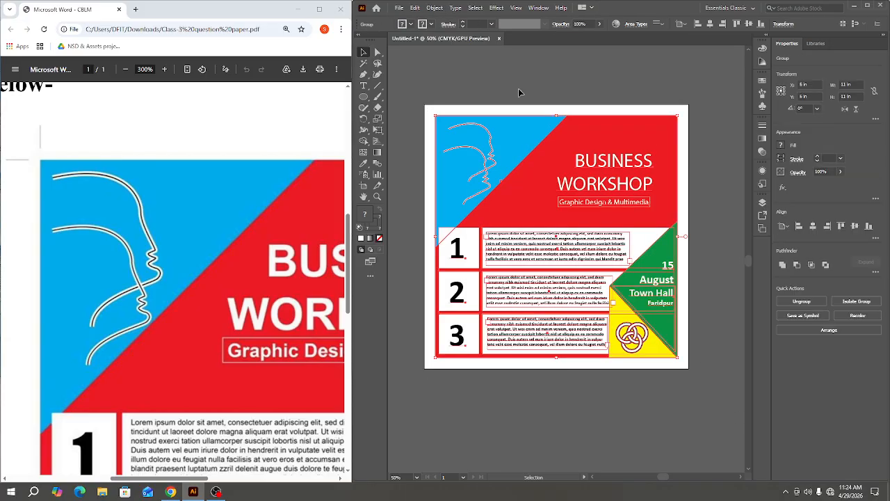
pyautogui.click(435, 8)
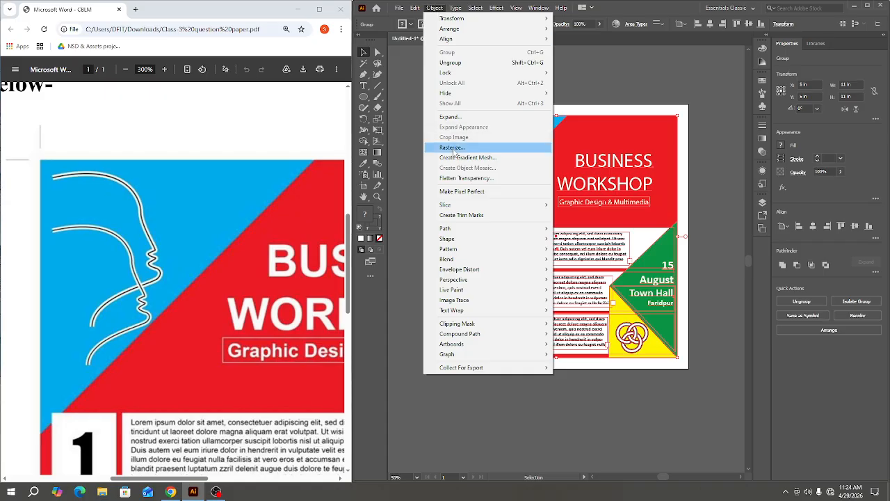
pyautogui.click(478, 217)
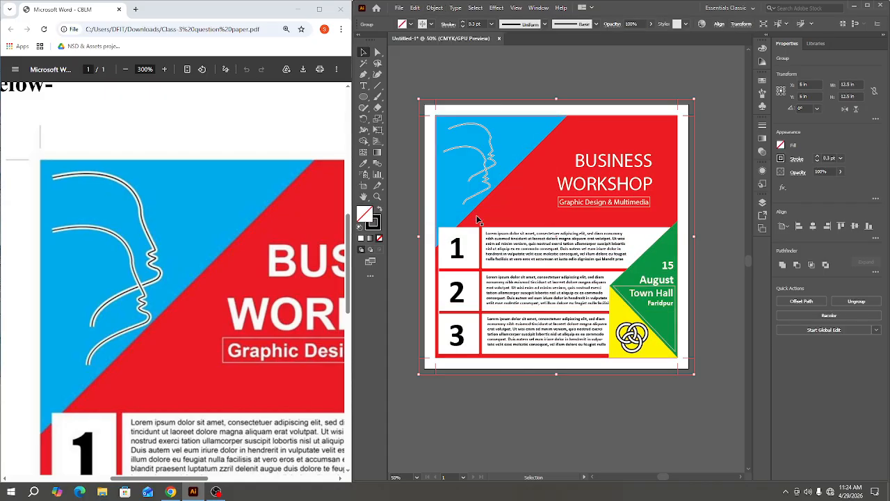
# Examine the new trim marks and the face outline across the flyer, and clear the selection.
pyautogui.scroll(3, 438, 124)
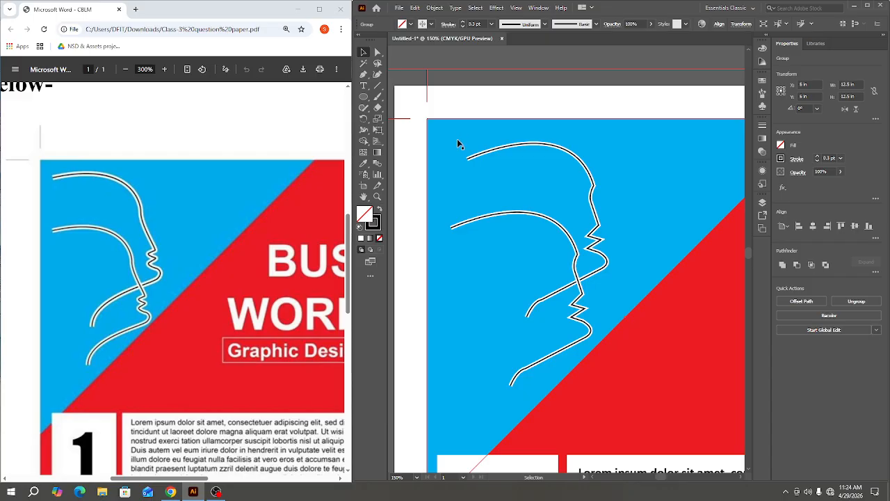
pyautogui.scroll(-3, 457, 144)
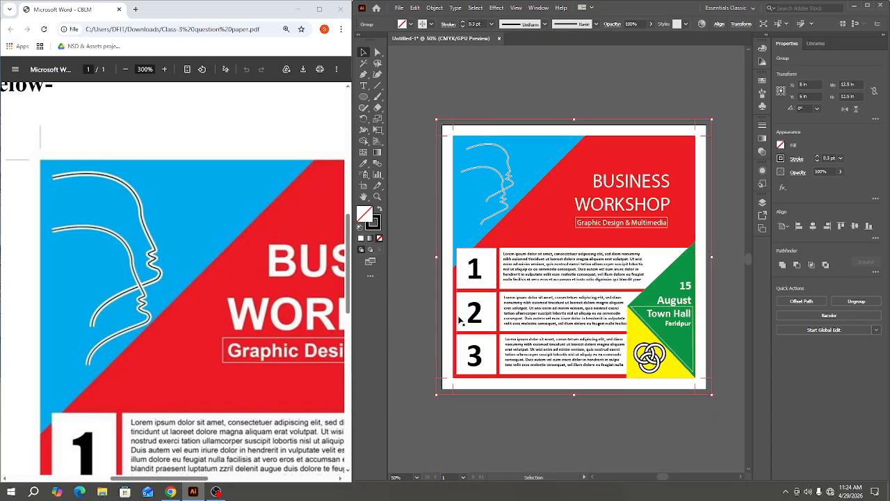
pyautogui.scroll(-1, 584, 240)
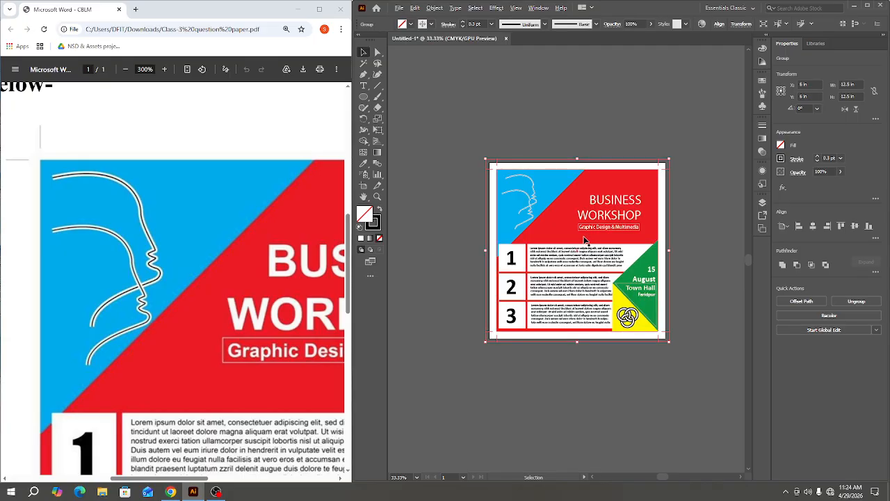
pyautogui.scroll(-1, 585, 242)
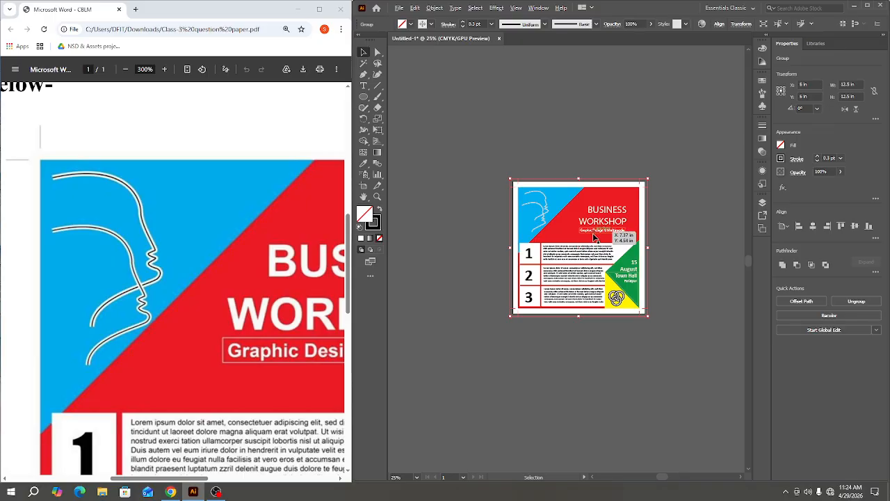
pyautogui.scroll(2, 591, 239)
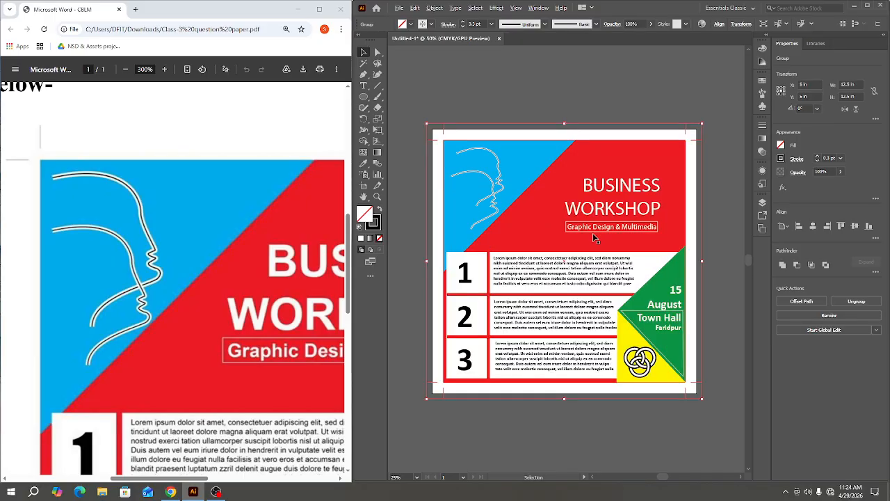
pyautogui.click(525, 99)
pyautogui.press('a')
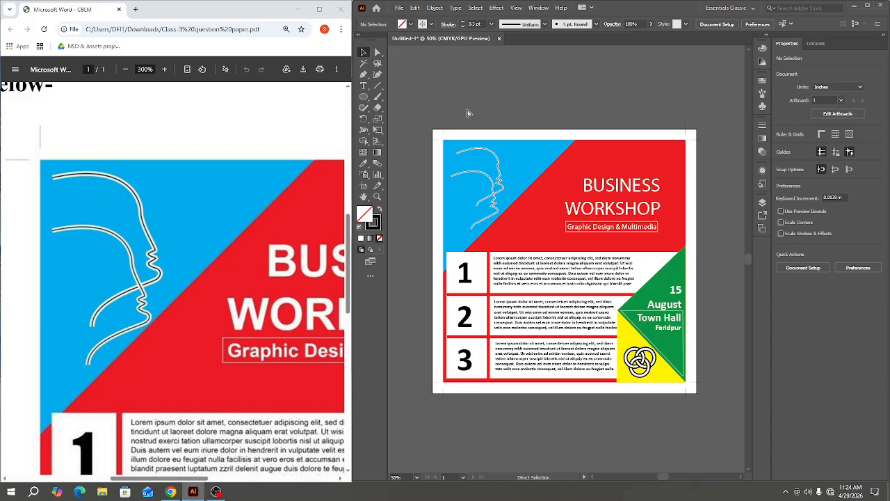
# Save the document on Local Disk (F:) as the Adobe Illustrator file Leafle, in Illustrator 2020 format.
pyautogui.hotkey('ctrl', 's')
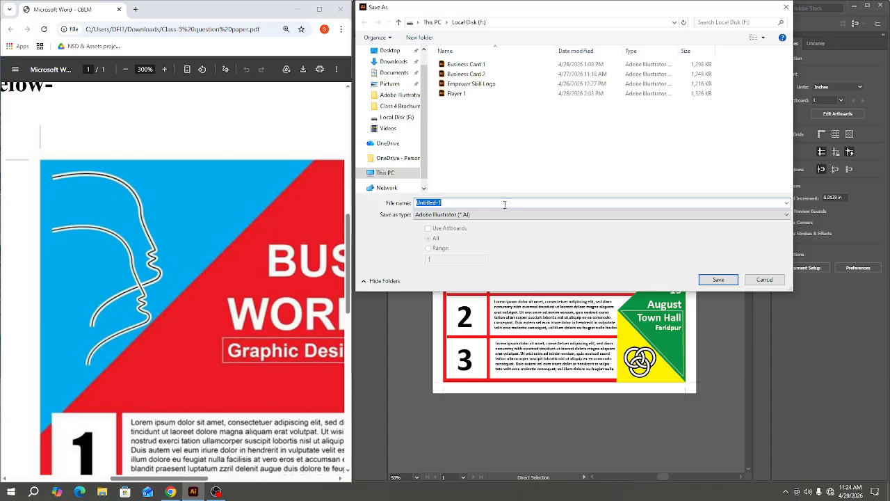
pyautogui.write('F')
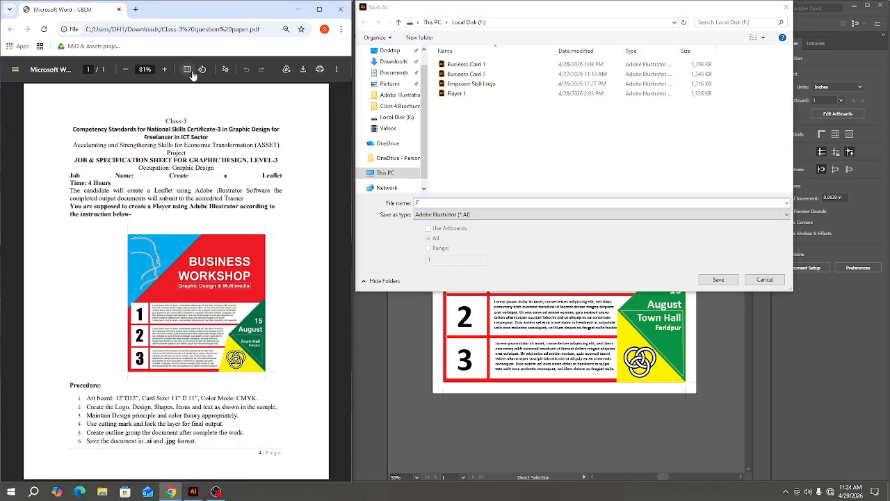
pyautogui.click(187, 69)
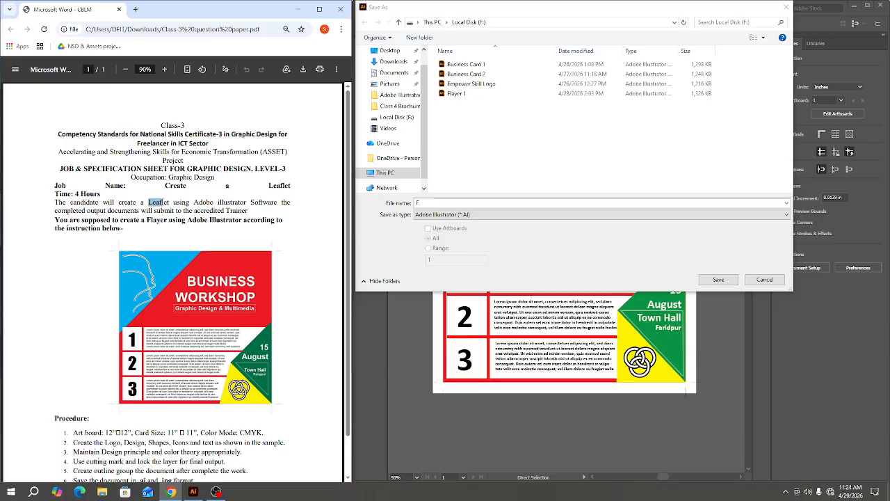
pyautogui.click(424, 201)
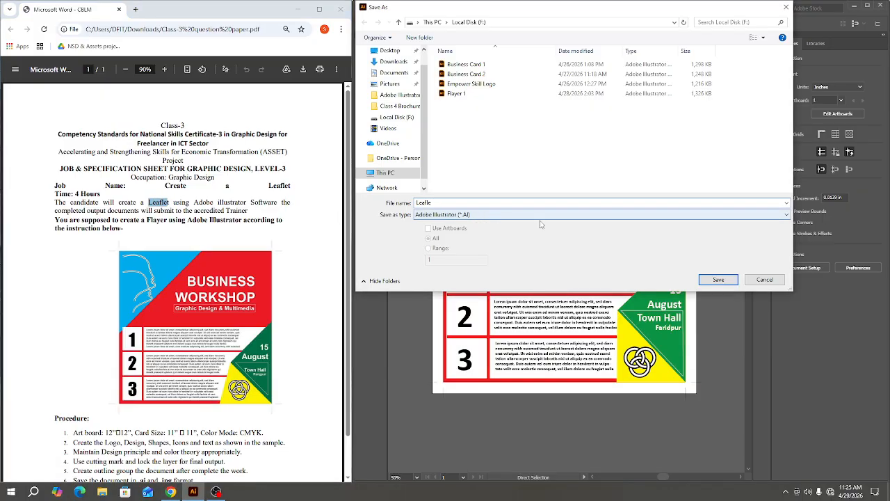
pyautogui.click(719, 279)
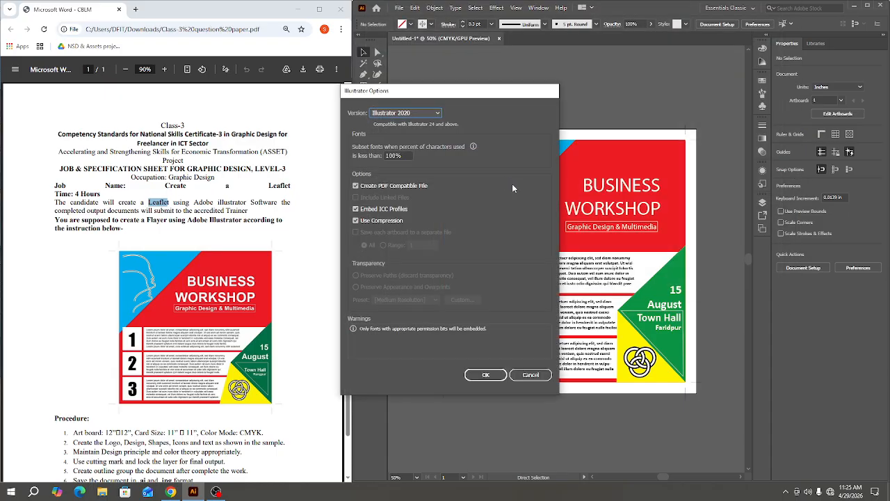
pyautogui.click(485, 374)
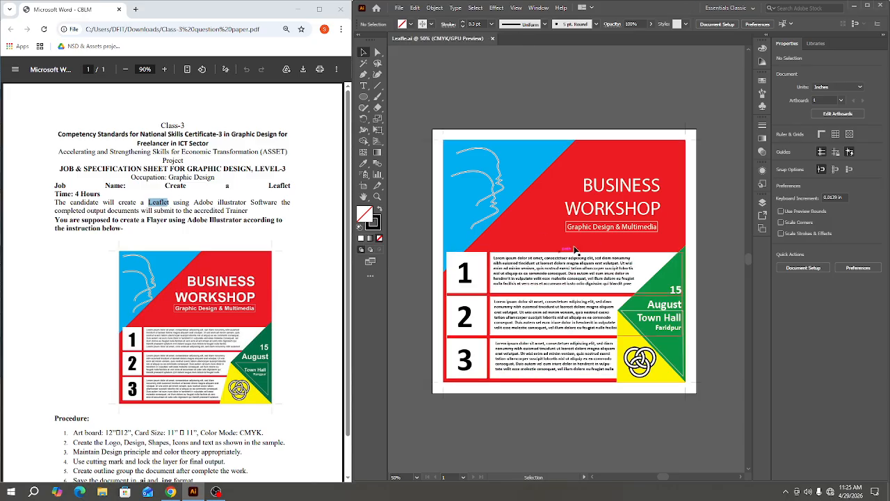
# Export the flyer to Local Disk (F:) as the JPEG Leafle, in CMYK with quality 10 (Maximum) at 72 ppi.
pyautogui.click(397, 7)
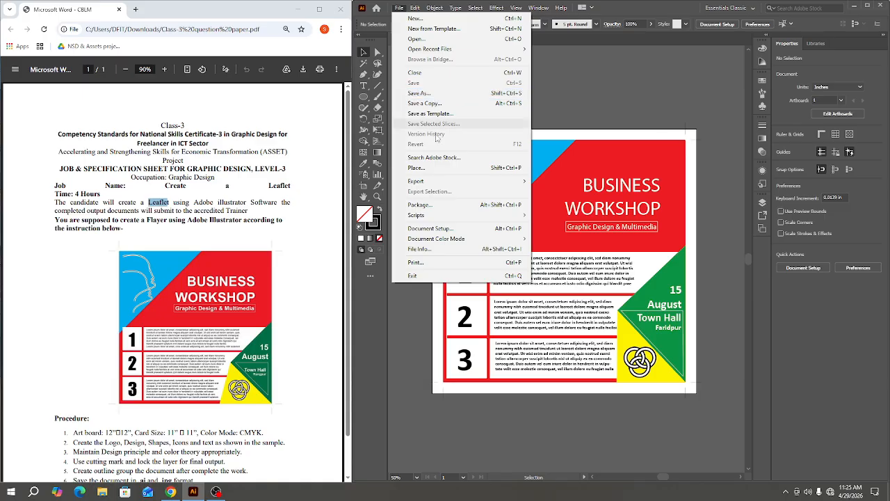
pyautogui.moveTo(521, 182)
pyautogui.click(561, 191)
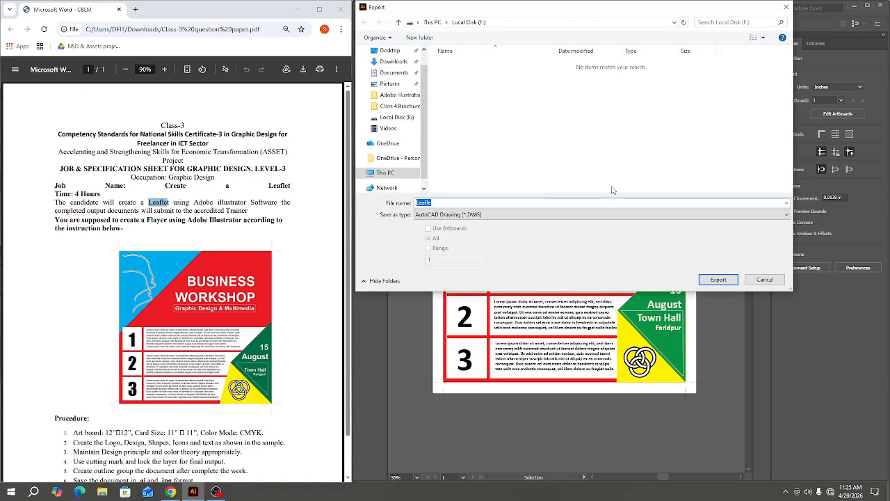
pyautogui.click(465, 215)
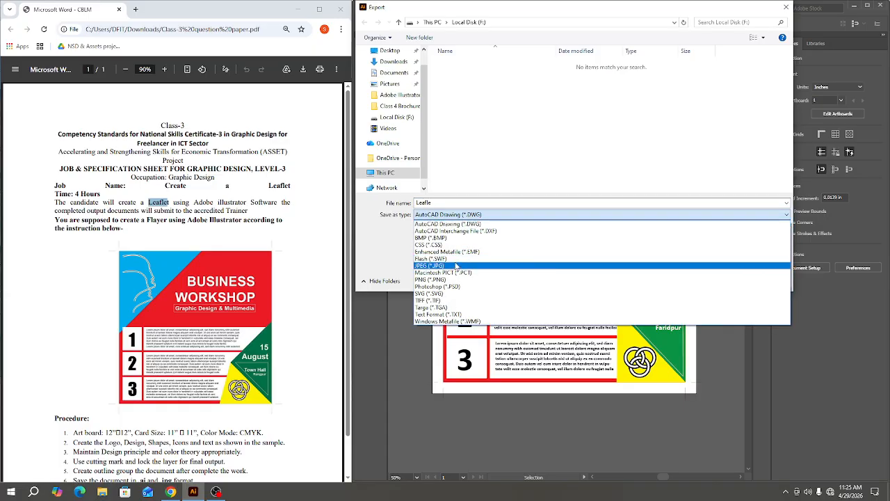
pyautogui.click(456, 266)
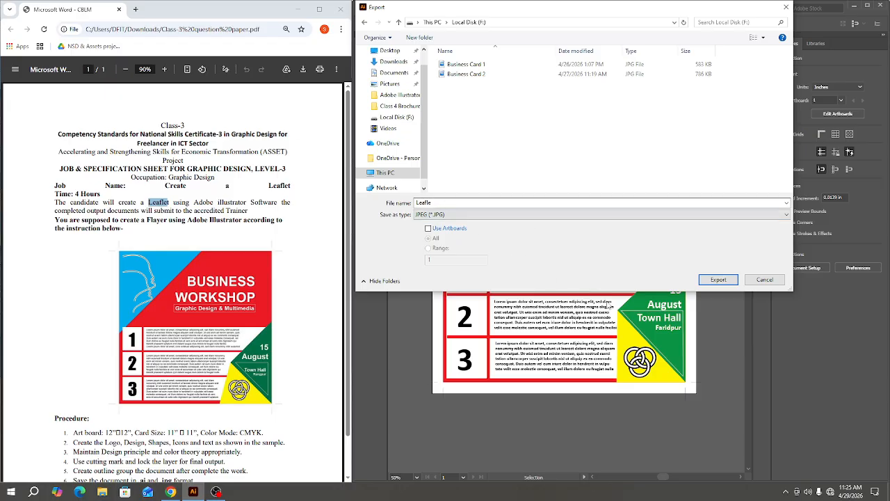
pyautogui.click(718, 279)
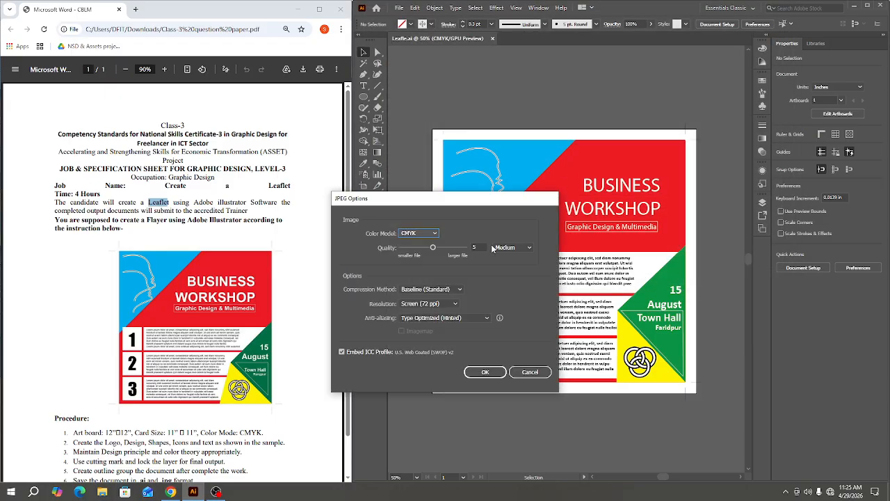
pyautogui.moveTo(441, 251); pyautogui.dragTo(485, 259)
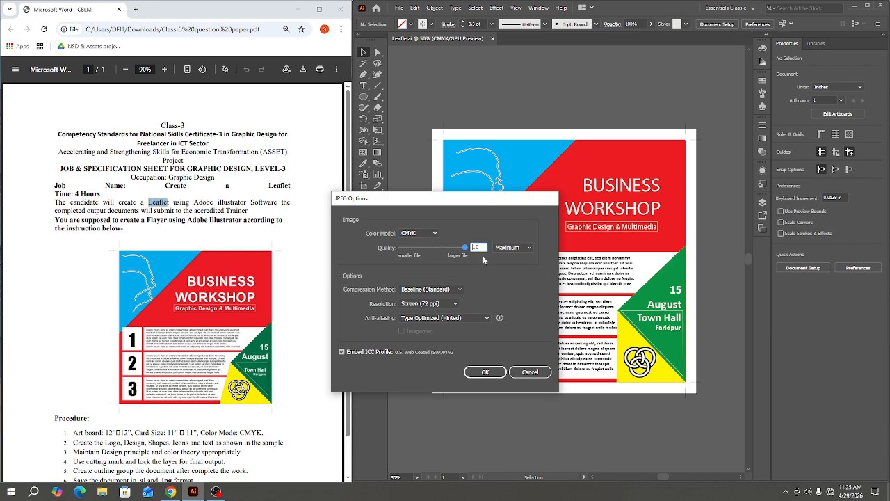
pyautogui.click(485, 371)
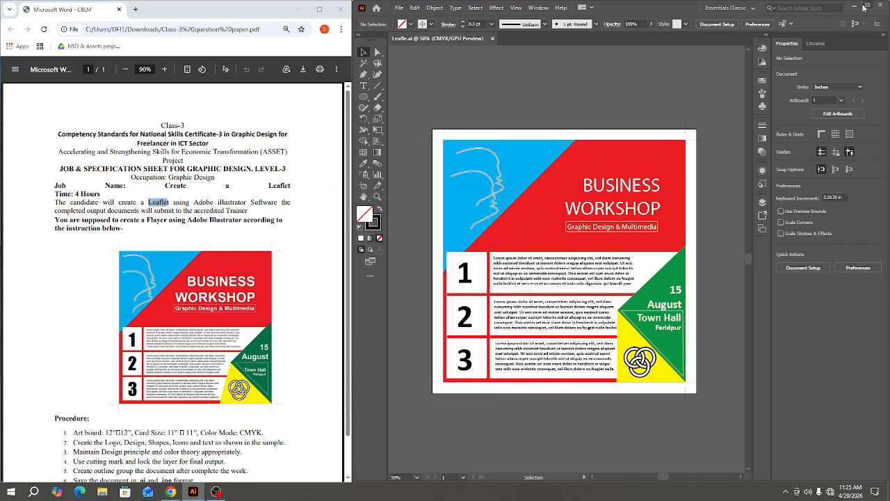
# Minimize the browser with the question paper and maximize the Illustrator window to show the finished flyer.
pyautogui.click(319, 9)
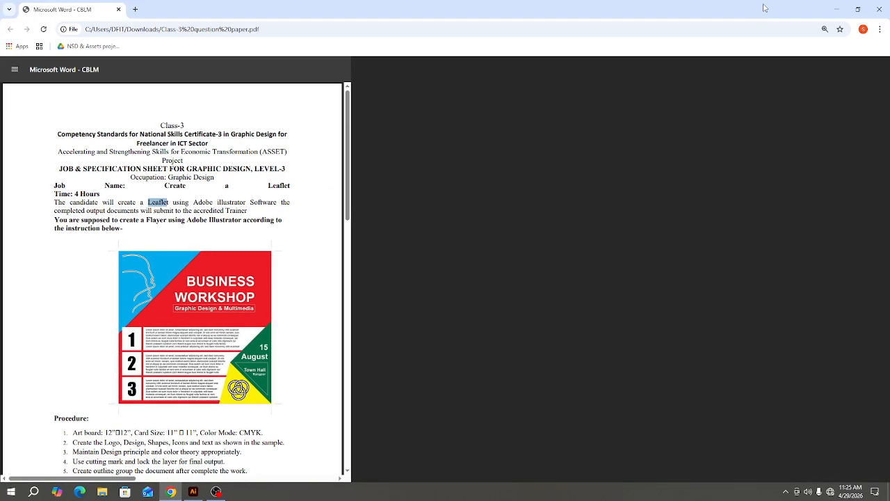
pyautogui.click(843, 9)
pyautogui.click(867, 6)
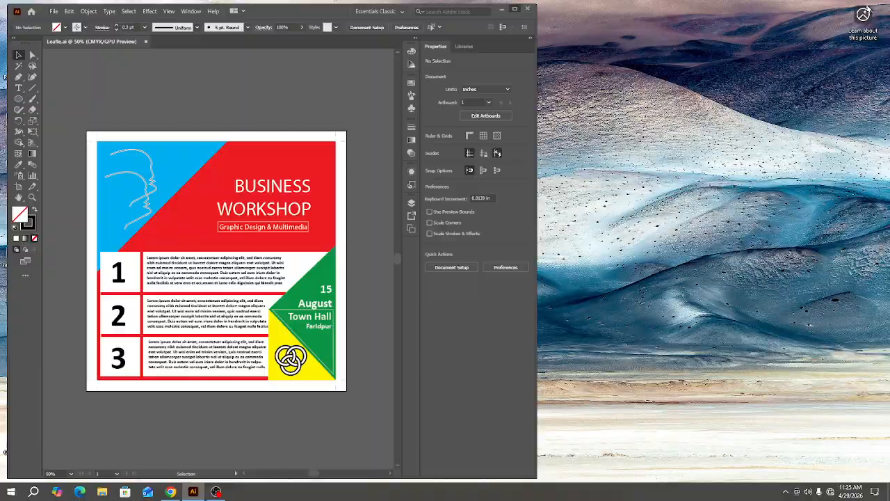
pyautogui.moveTo(118, 253); pyautogui.dragTo(335, 247)
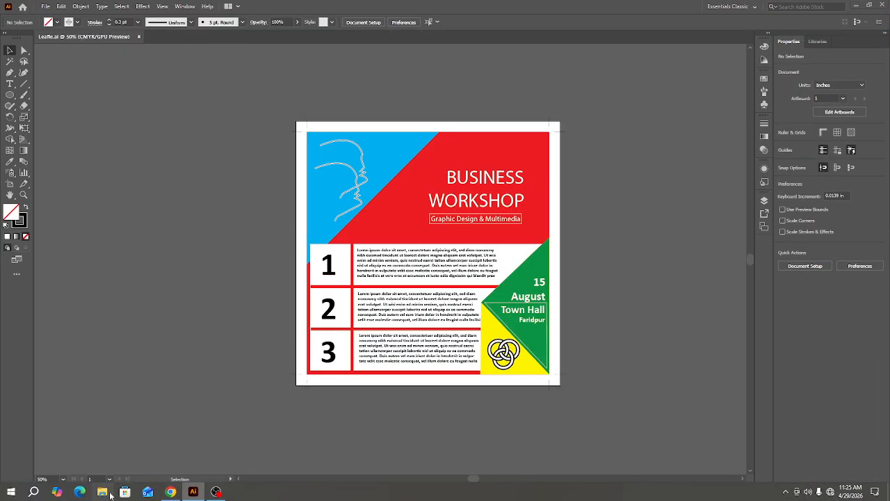
# Switch to File Explorer and open the exported Leafle JPEG from Local Disk (F:).
pyautogui.click(102, 492)
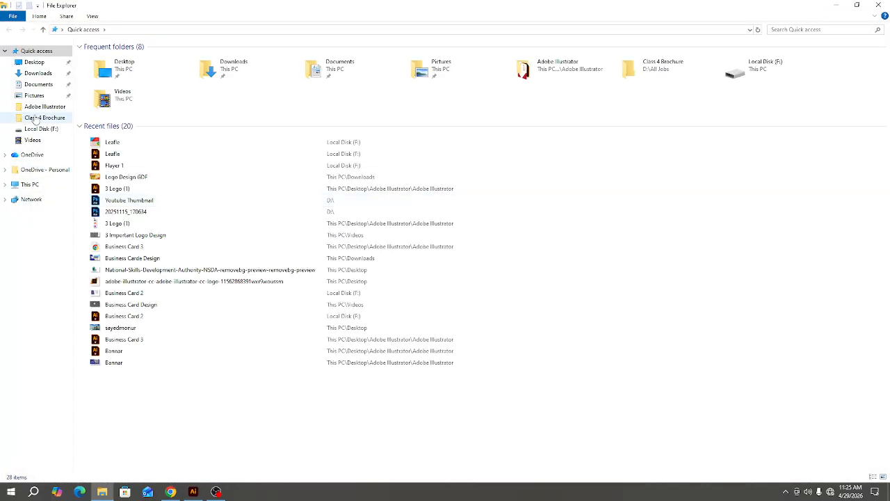
pyautogui.click(30, 184)
pyautogui.click(245, 137)
pyautogui.doubleClick(245, 138)
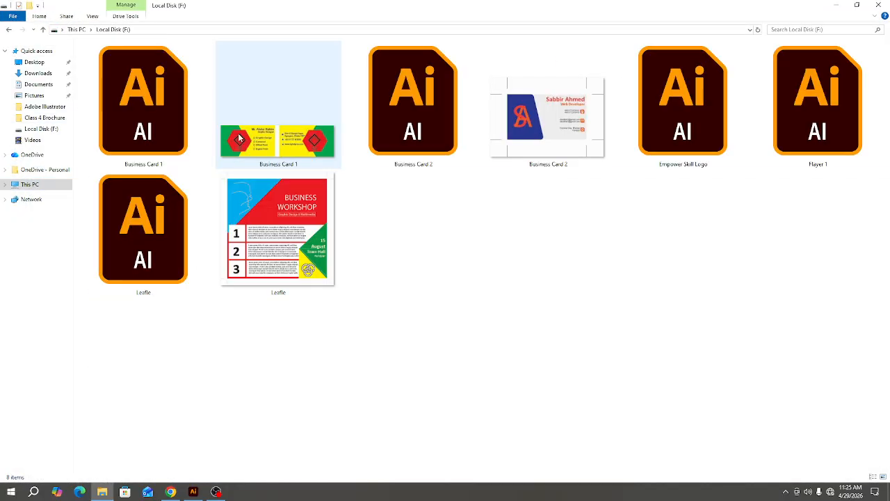
pyautogui.doubleClick(276, 256)
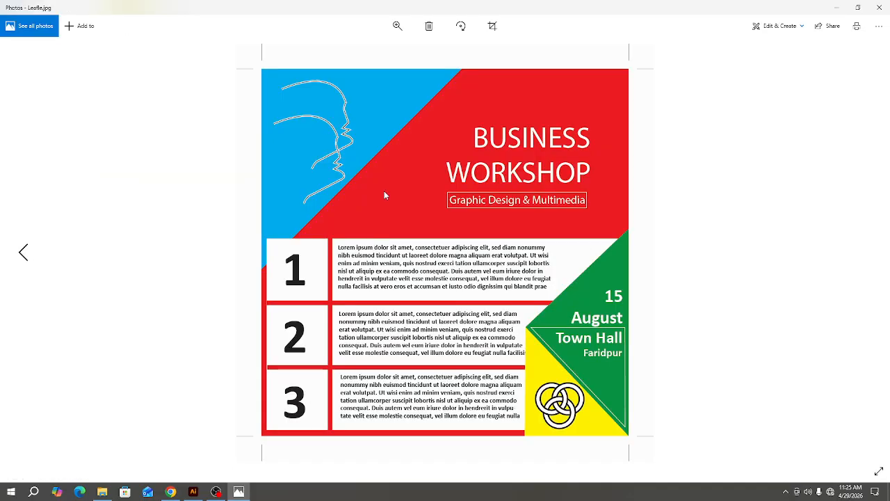
# Examine the exported image's face outline, title and text up close, return it to best fit and close it.
pyautogui.scroll(5, 383, 192)
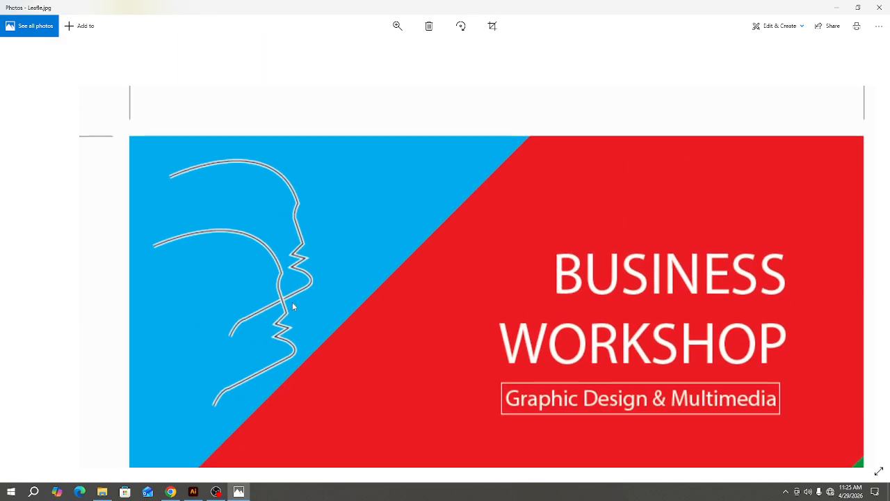
pyautogui.moveTo(293, 306); pyautogui.dragTo(146, 176)
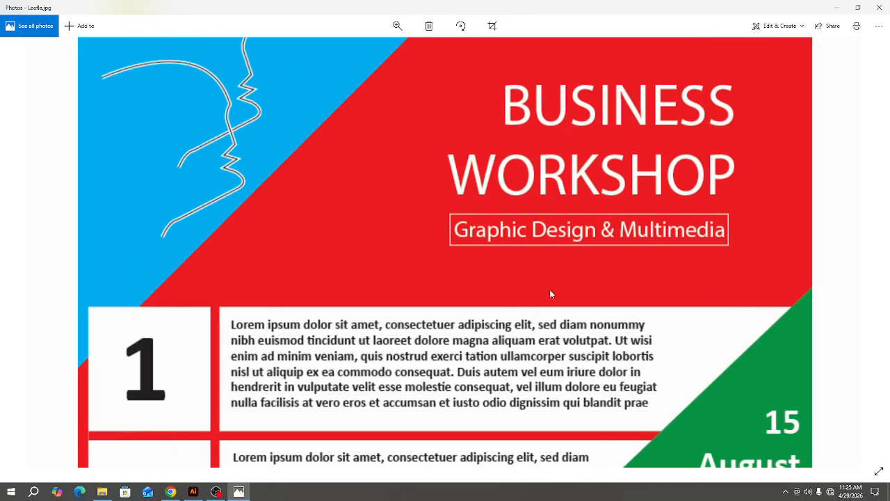
pyautogui.click(398, 28)
pyautogui.moveTo(384, 48); pyautogui.dragTo(358, 47)
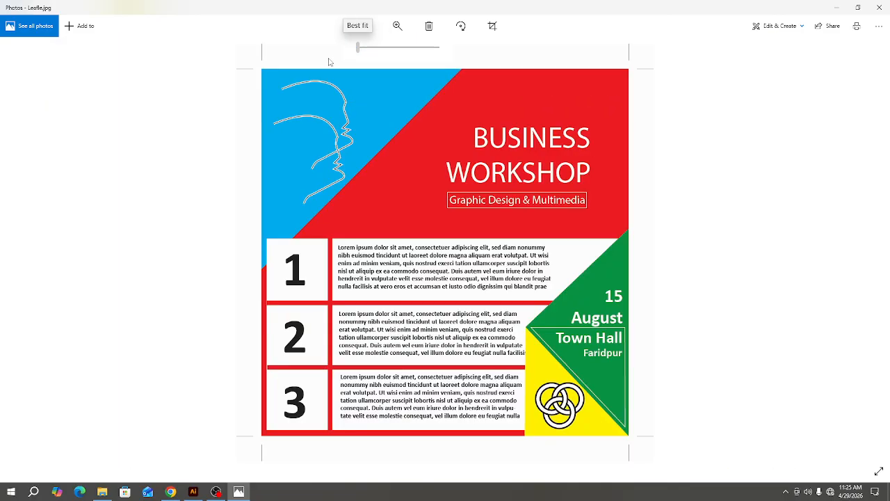
pyautogui.click(877, 7)
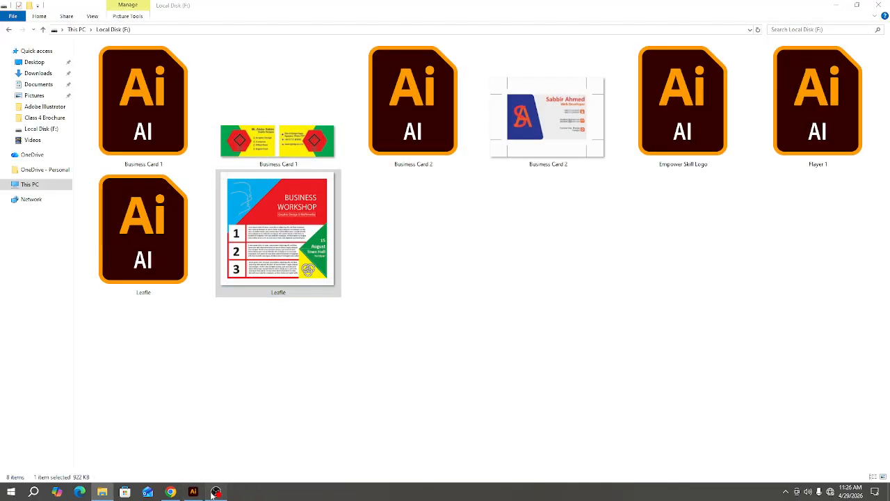
pyautogui.click(216, 492)
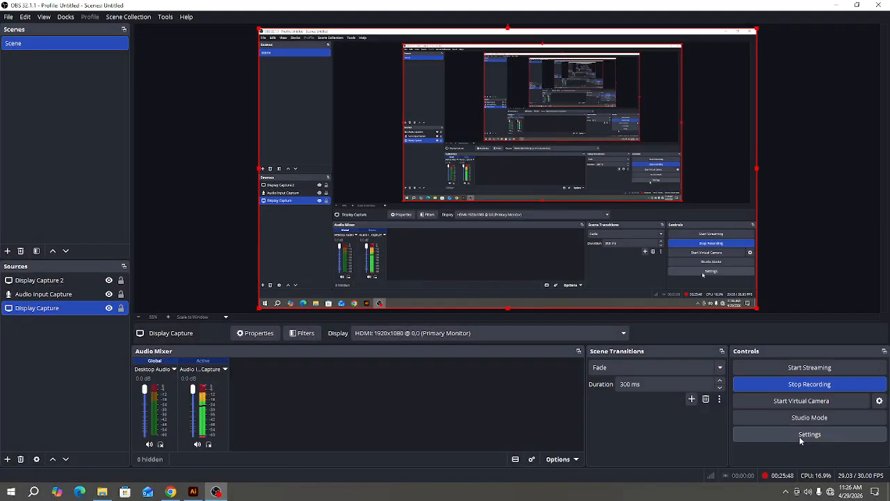